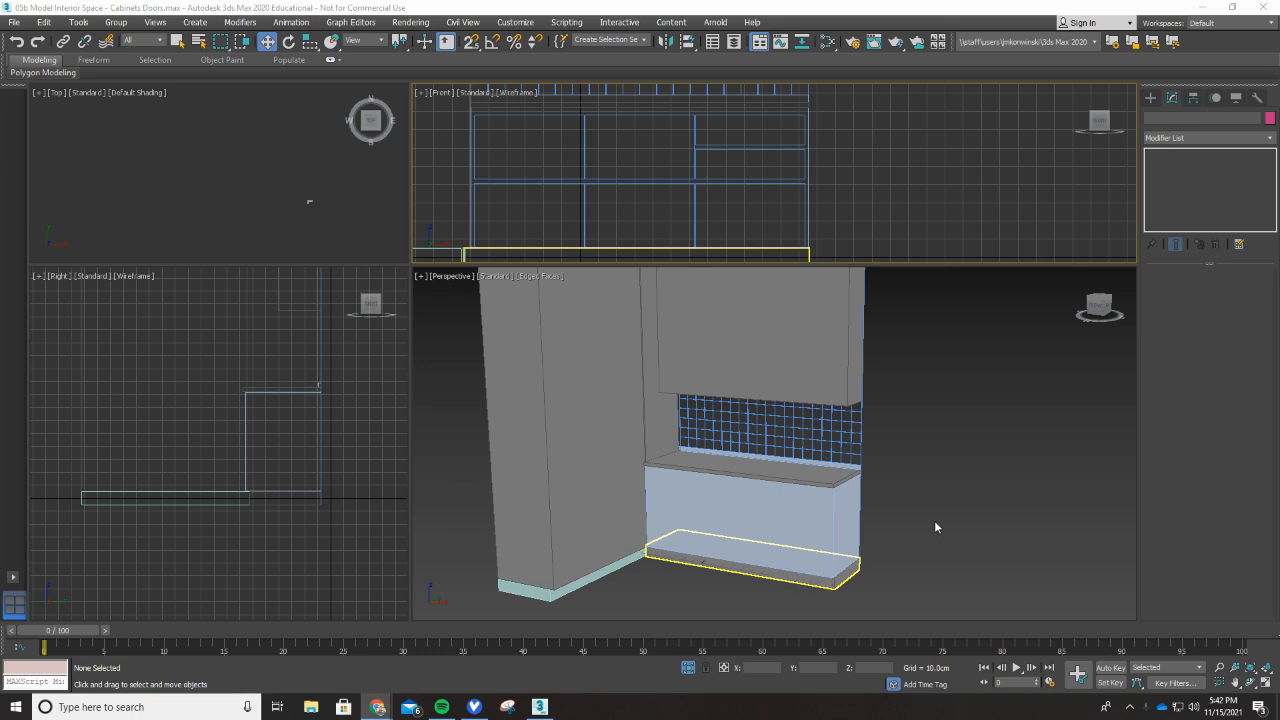
Step: Switch the perspective view around the lower cabinet to wireframe override shading
{"action": "scroll", "coordinate": [930, 525], "scroll_direction": "up", "scroll_amount": 3}
{"action": "scroll", "coordinate": [763, 514], "scroll_direction": "down", "scroll_amount": 2}
{"action": "left_click", "coordinate": [695, 521]}
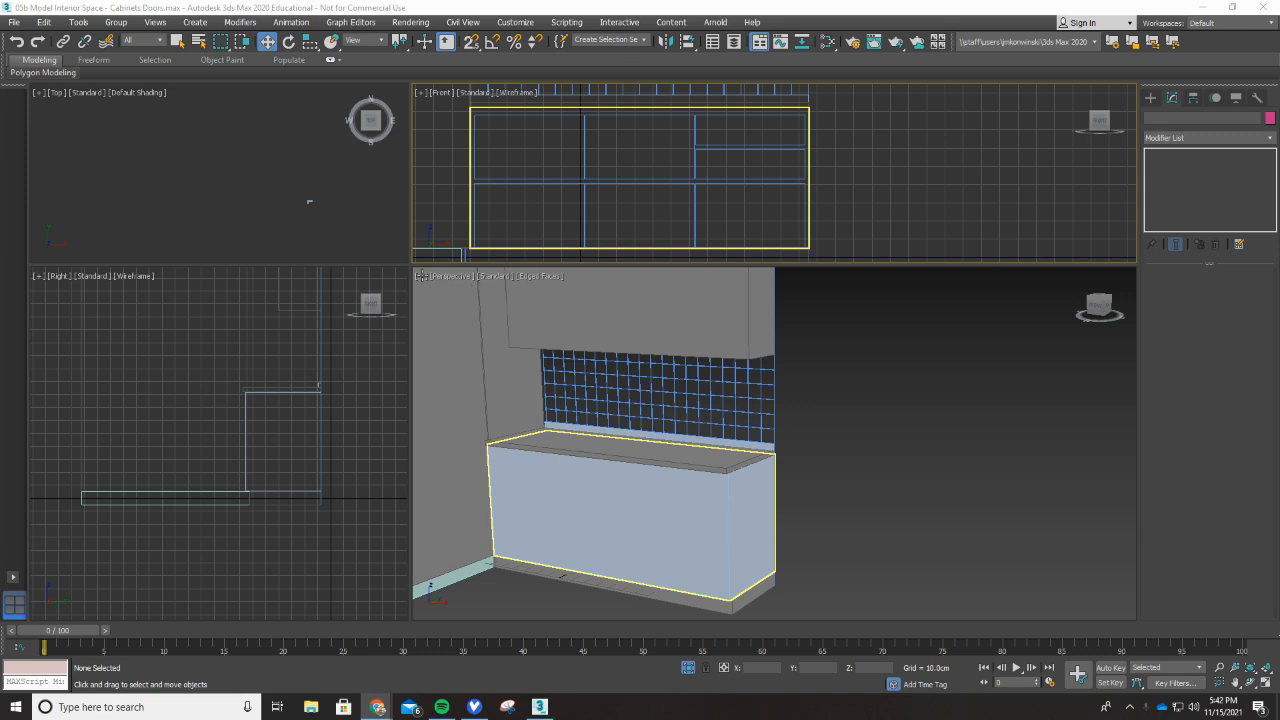
{"action": "left_click", "coordinate": [421, 276]}
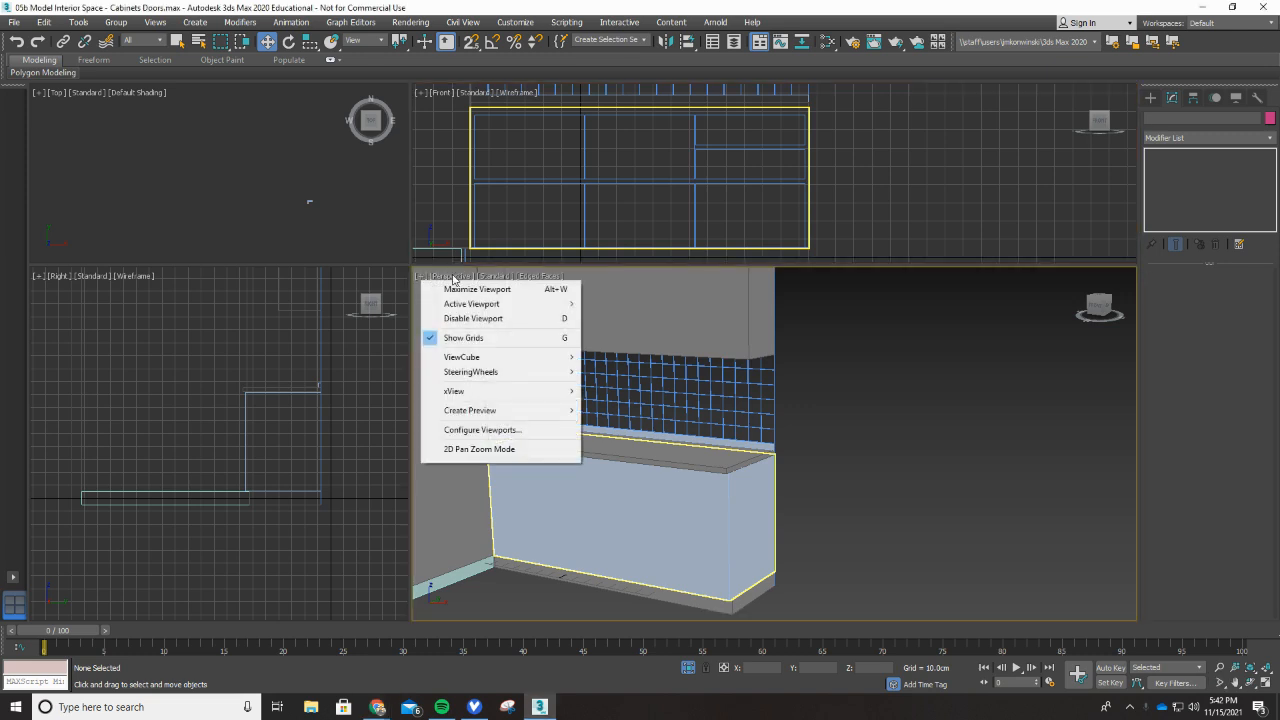
{"action": "left_click", "coordinate": [527, 278]}
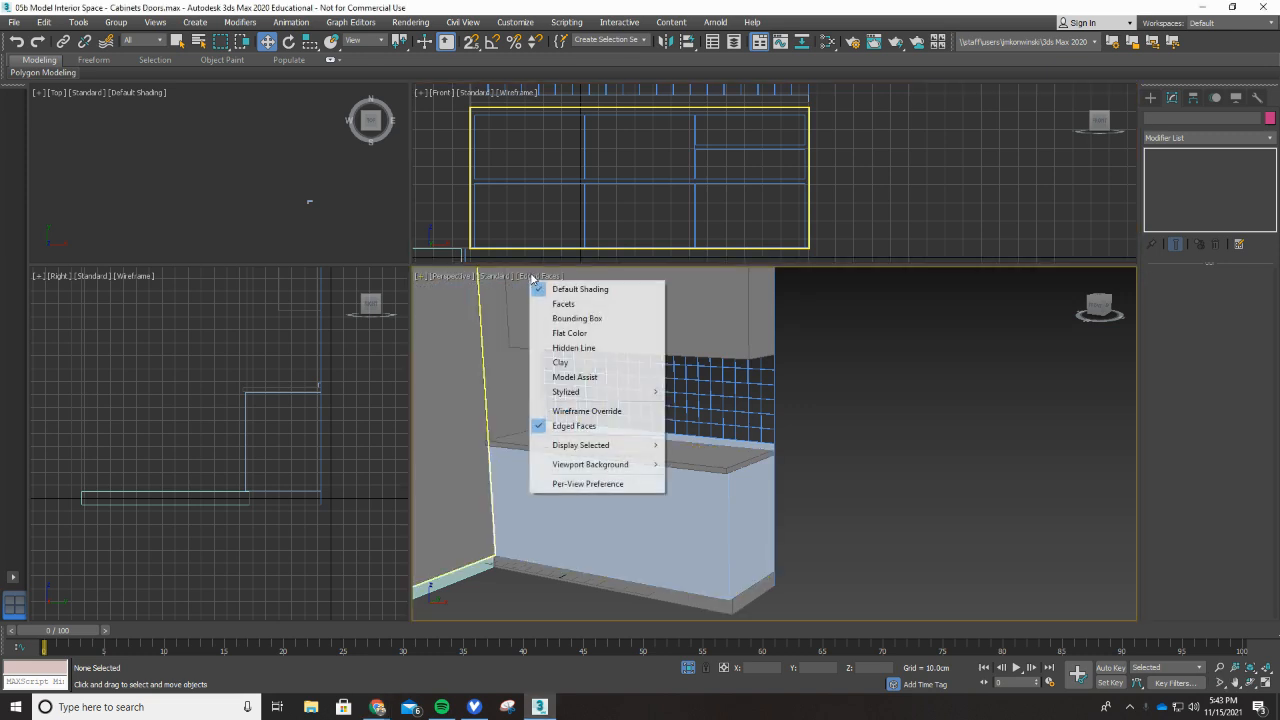
{"action": "left_click", "coordinate": [576, 411]}
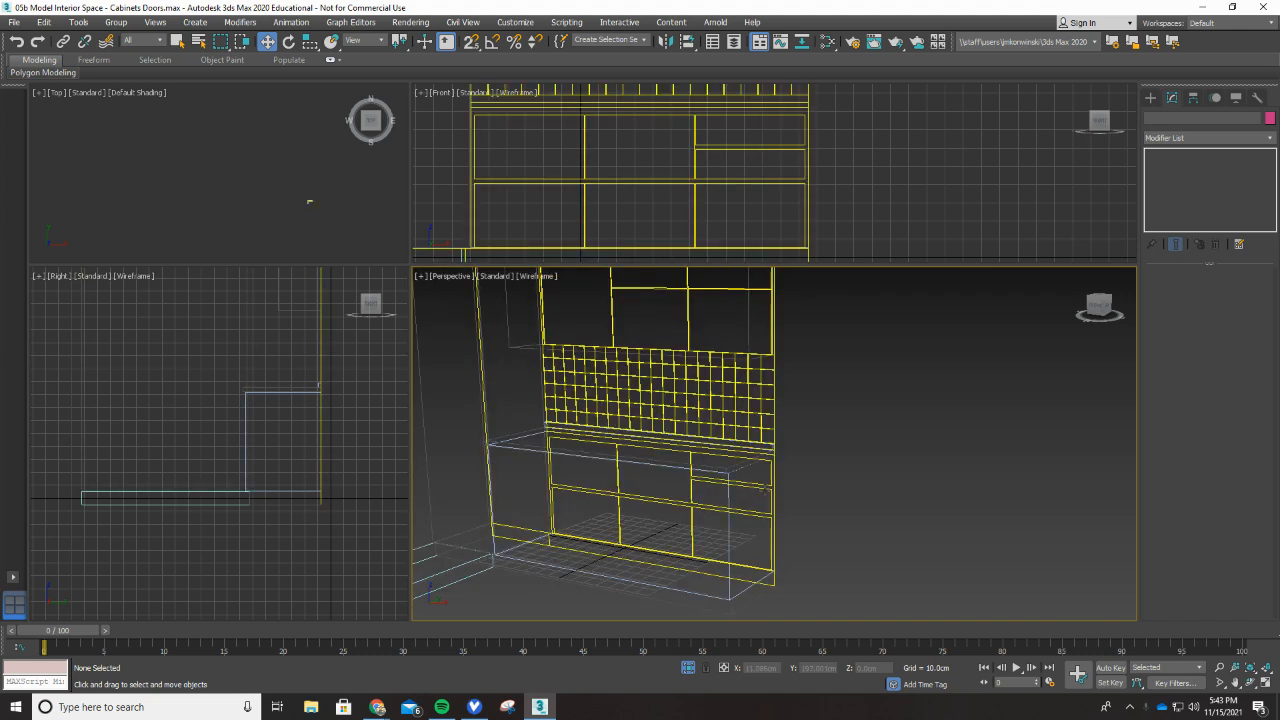
Step: Hide the lower cabinet box Box003 through the Scene Explorer, keeping the CabinetFront spline drawing shown
{"action": "left_click", "coordinate": [770, 484]}
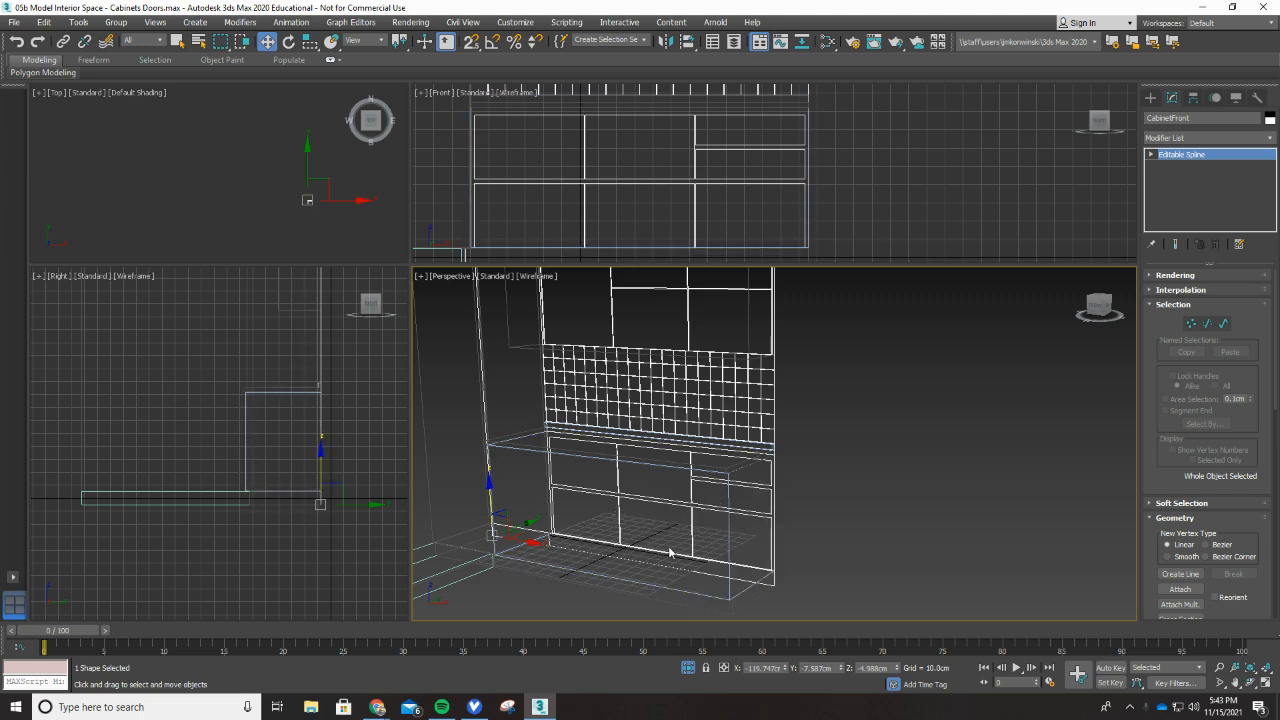
{"action": "left_click", "coordinate": [714, 42]}
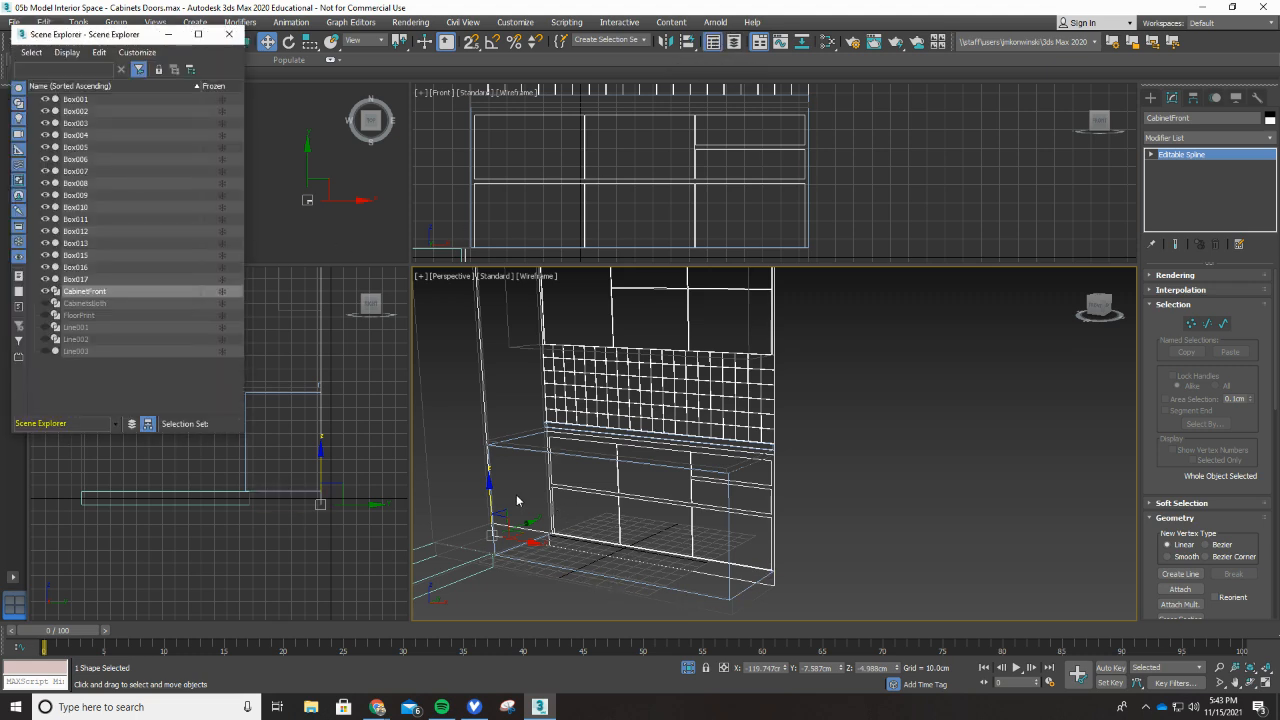
{"action": "left_click", "coordinate": [731, 530]}
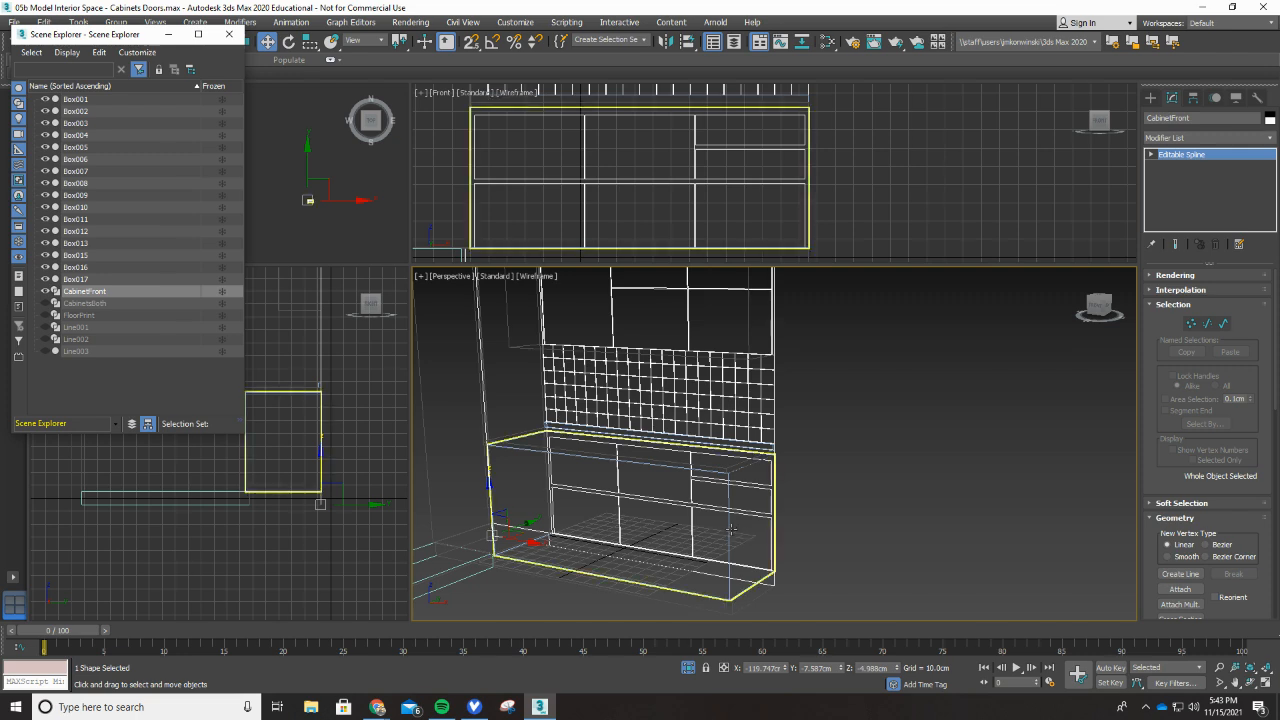
{"action": "key", "text": "1"}
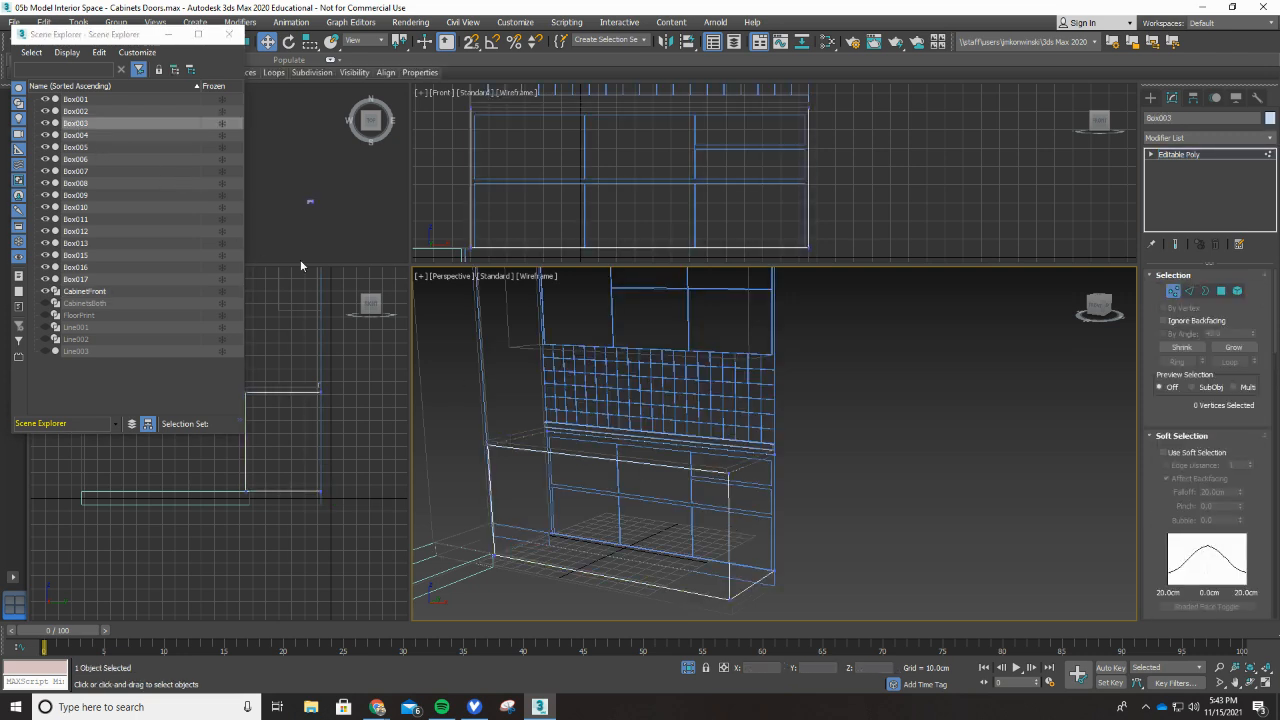
{"action": "left_click", "coordinate": [47, 123]}
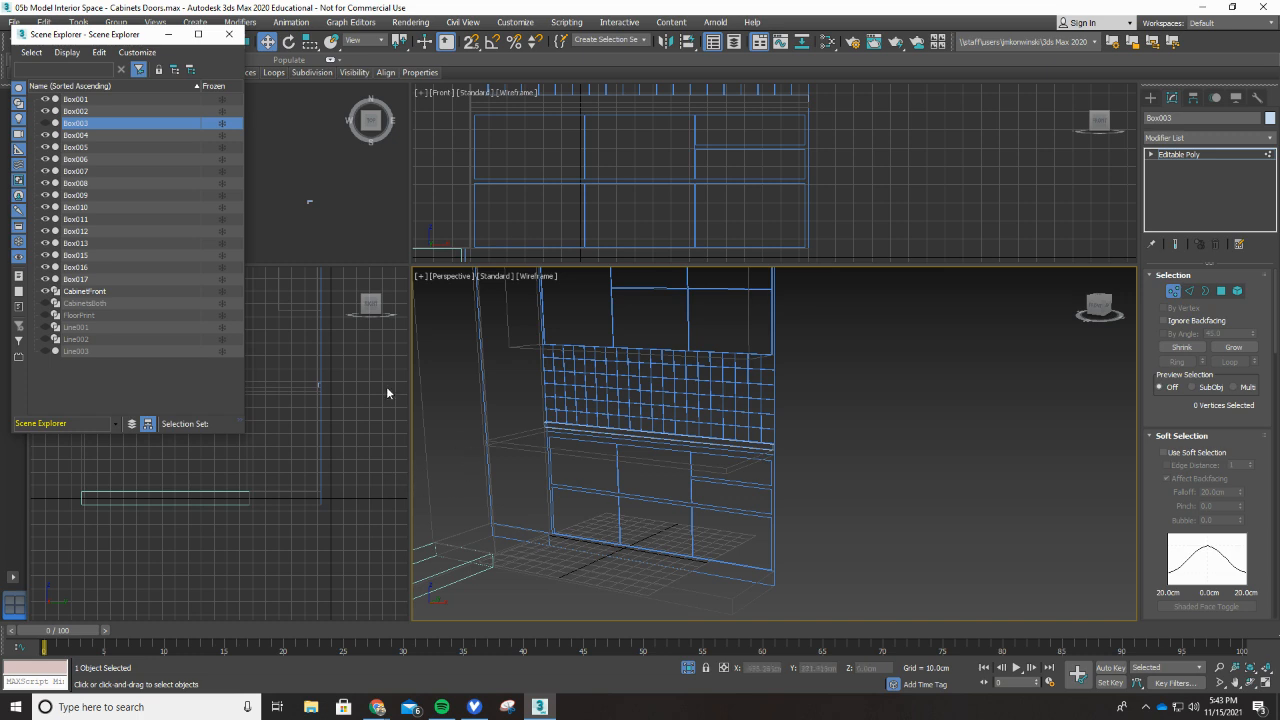
{"action": "left_click", "coordinate": [528, 444]}
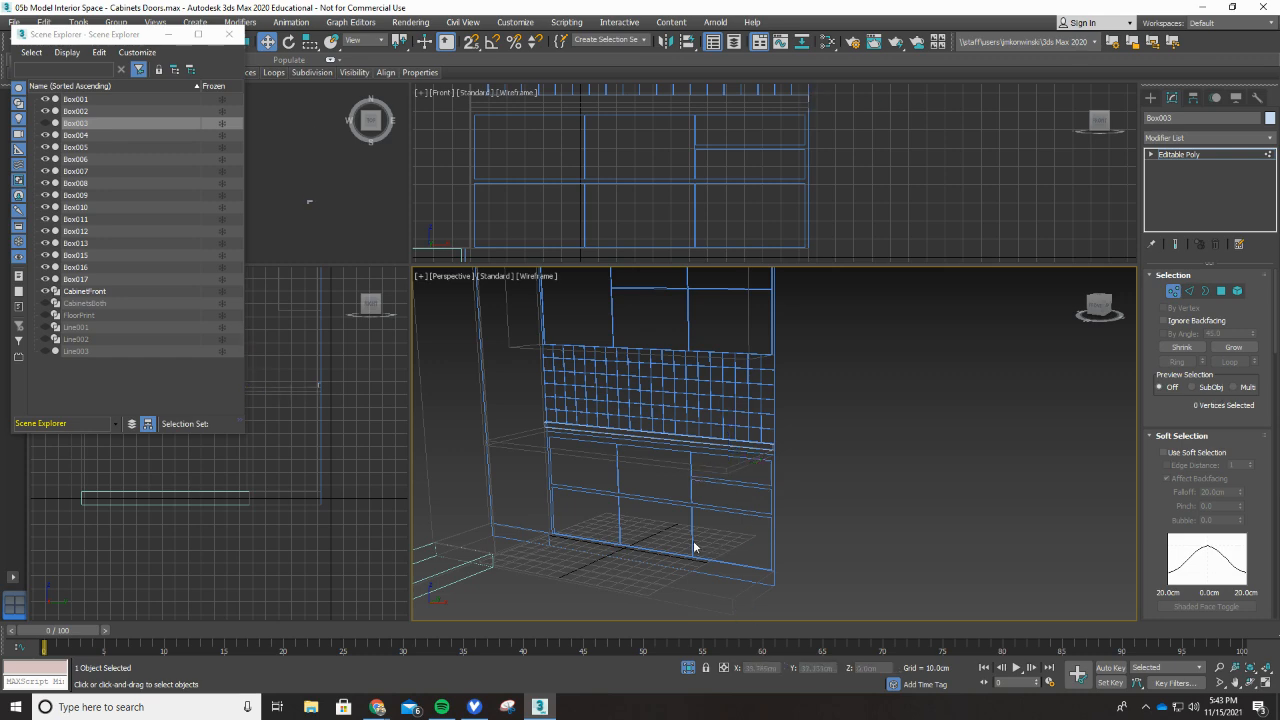
{"action": "middle_click_drag", "start_coordinate": [673, 541], "coordinate": [719, 502], "text": "alt"}
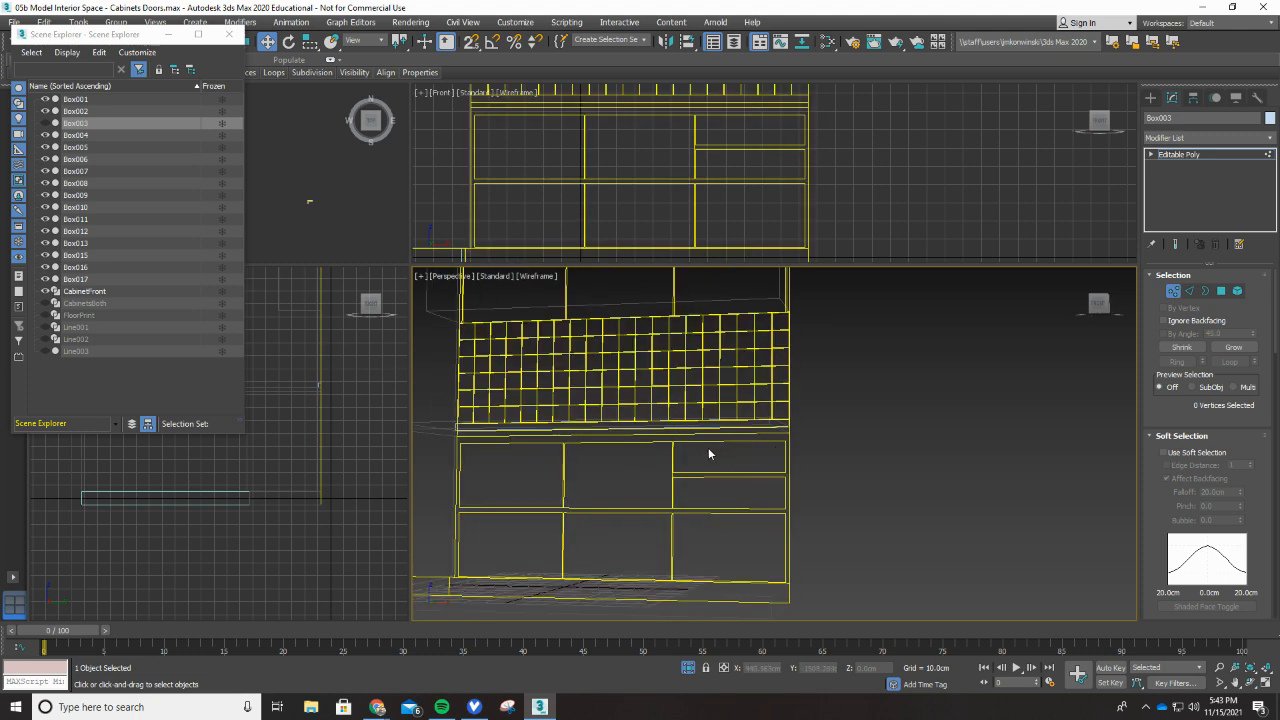
{"action": "scroll", "coordinate": [728, 459], "scroll_direction": "up", "scroll_amount": 2}
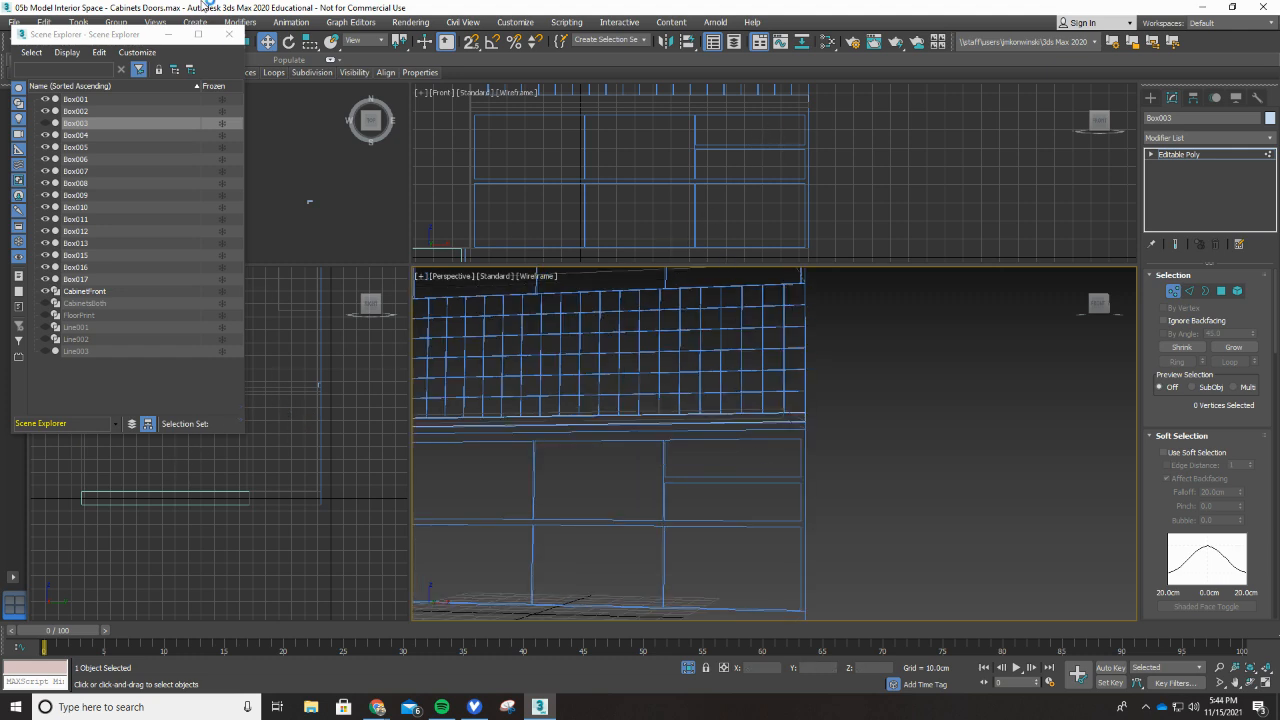
{"action": "left_click", "coordinate": [231, 35]}
{"action": "scroll", "coordinate": [302, 401], "scroll_direction": "up", "scroll_amount": 4}
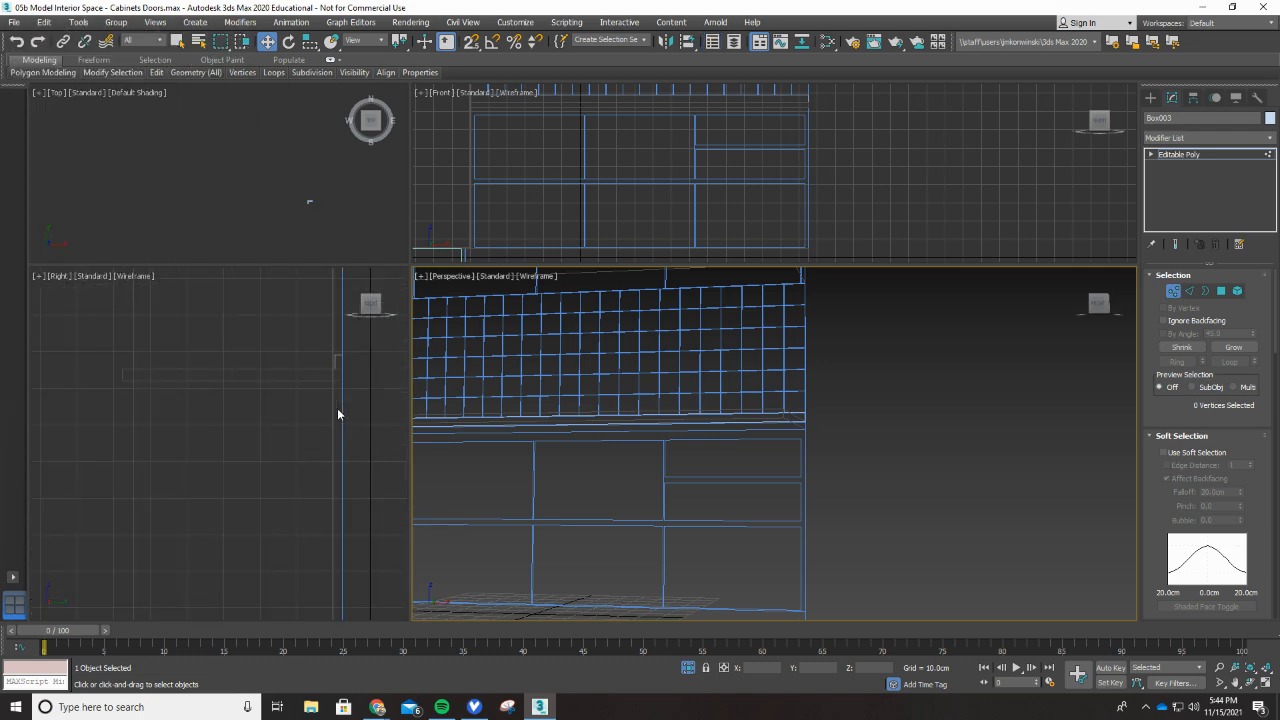
{"action": "scroll", "coordinate": [330, 430], "scroll_direction": "down", "scroll_amount": 3}
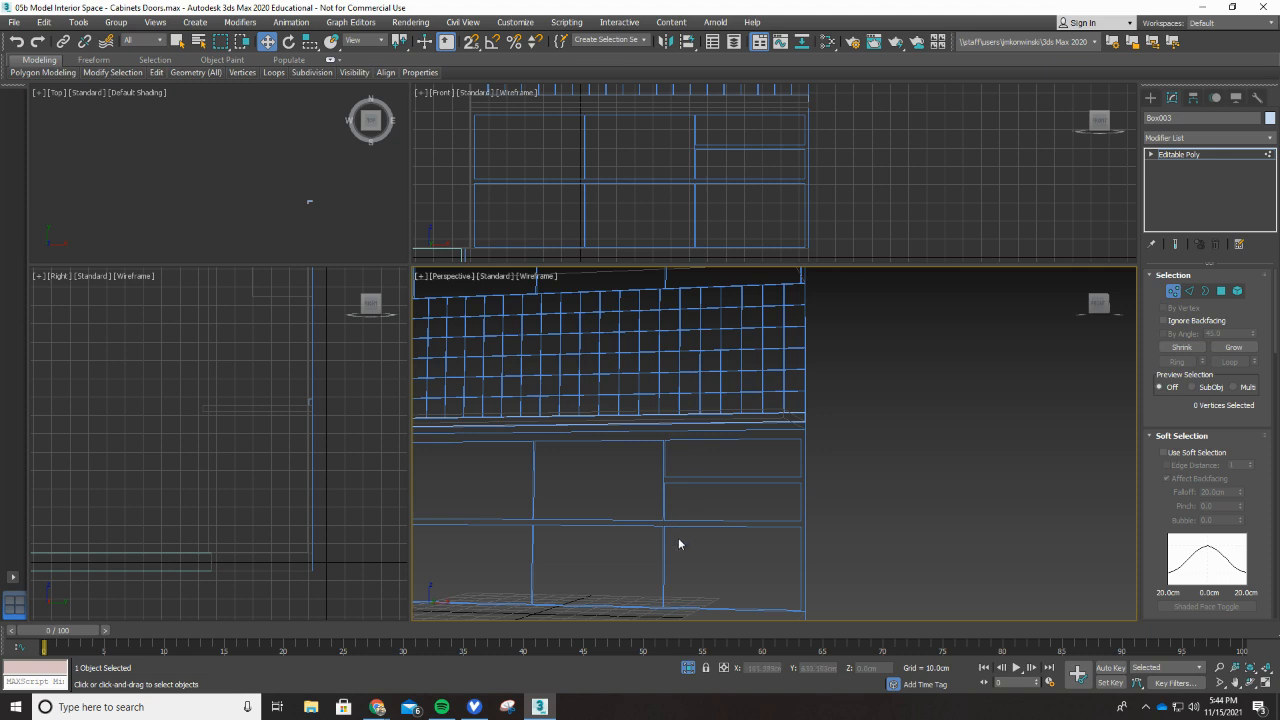
Step: Turn on 2.5D snapping and angle snap for tracing the cabinet front drawing
{"action": "left_click", "coordinate": [470, 42]}
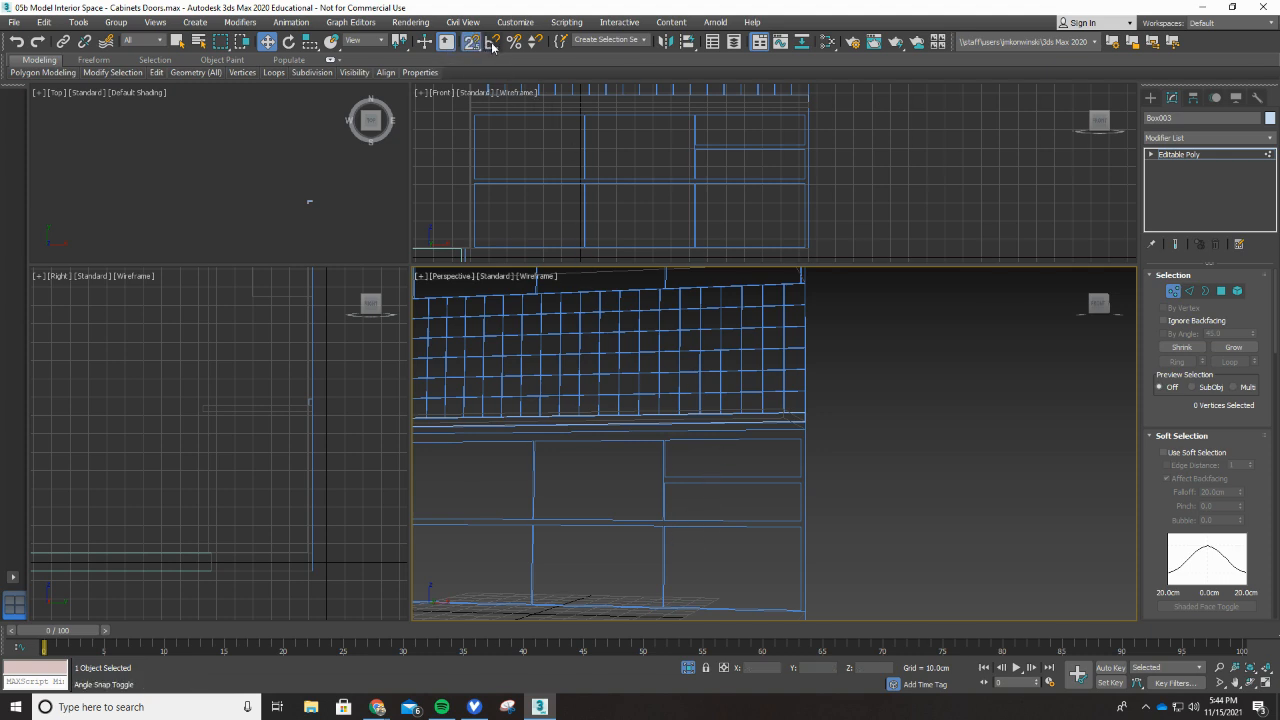
{"action": "left_click", "coordinate": [493, 42]}
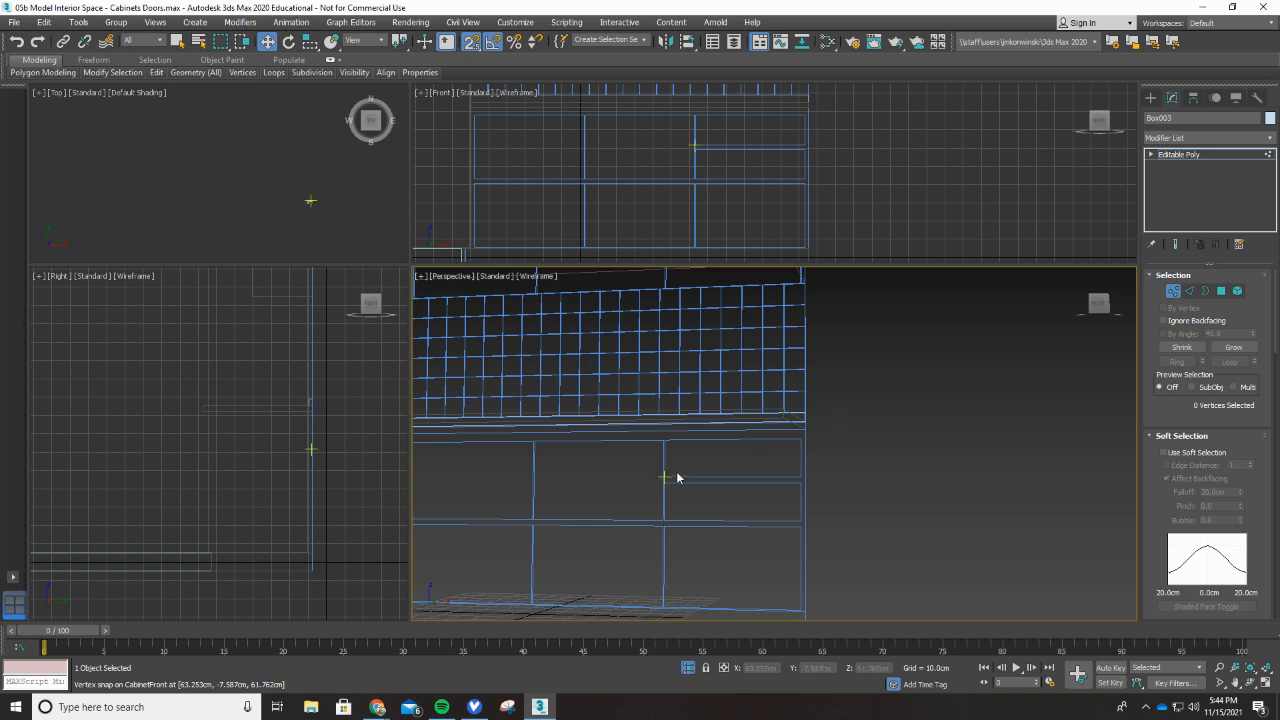
{"action": "scroll", "coordinate": [722, 464], "scroll_direction": "up", "scroll_amount": 3}
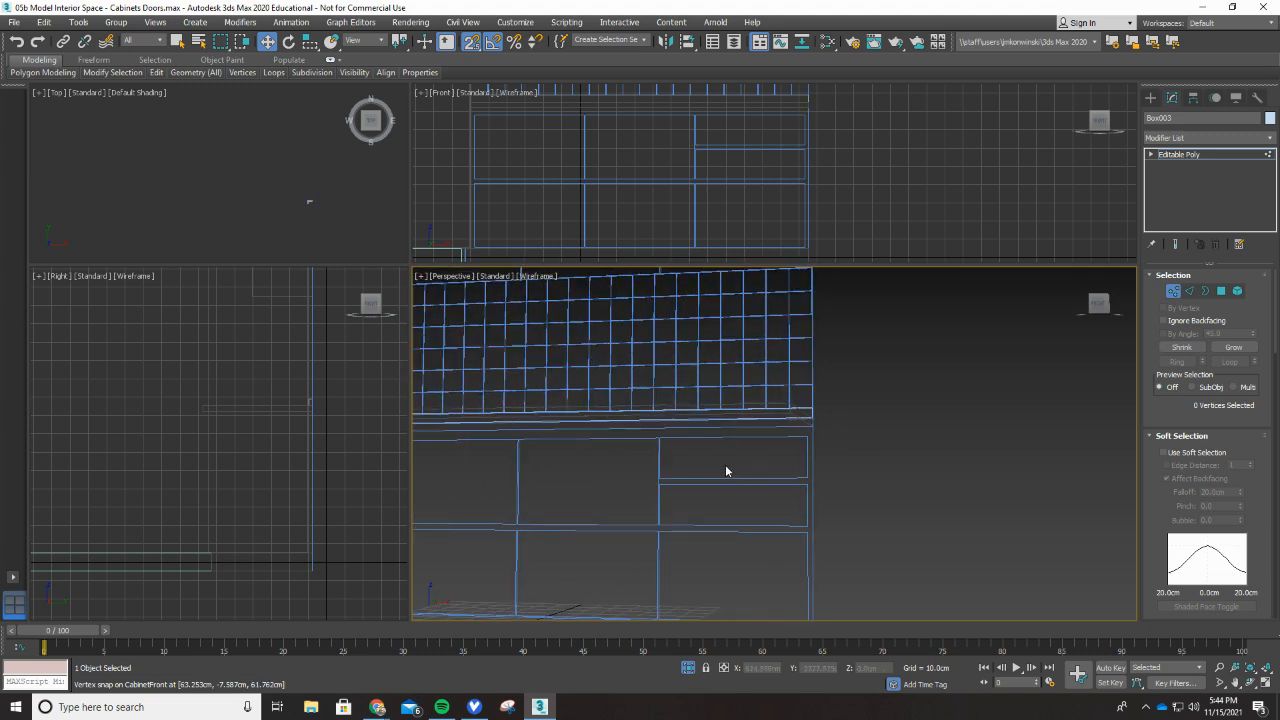
{"action": "scroll", "coordinate": [768, 463], "scroll_direction": "up", "scroll_amount": 2}
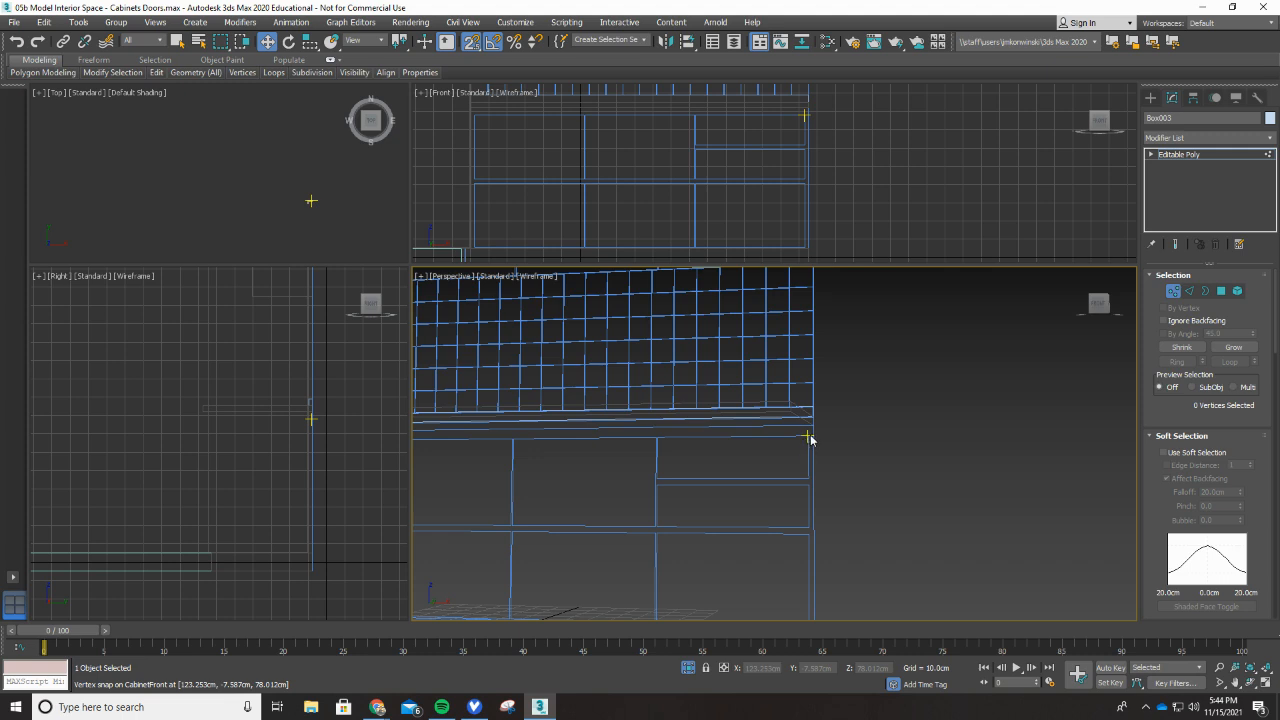
{"action": "mouse_move", "coordinate": [808, 437]}
{"action": "left_mouse_down"}
{"action": "mouse_move", "coordinate": [704, 485]}
{"action": "mouse_move", "coordinate": [659, 485]}
{"action": "left_mouse_up"}
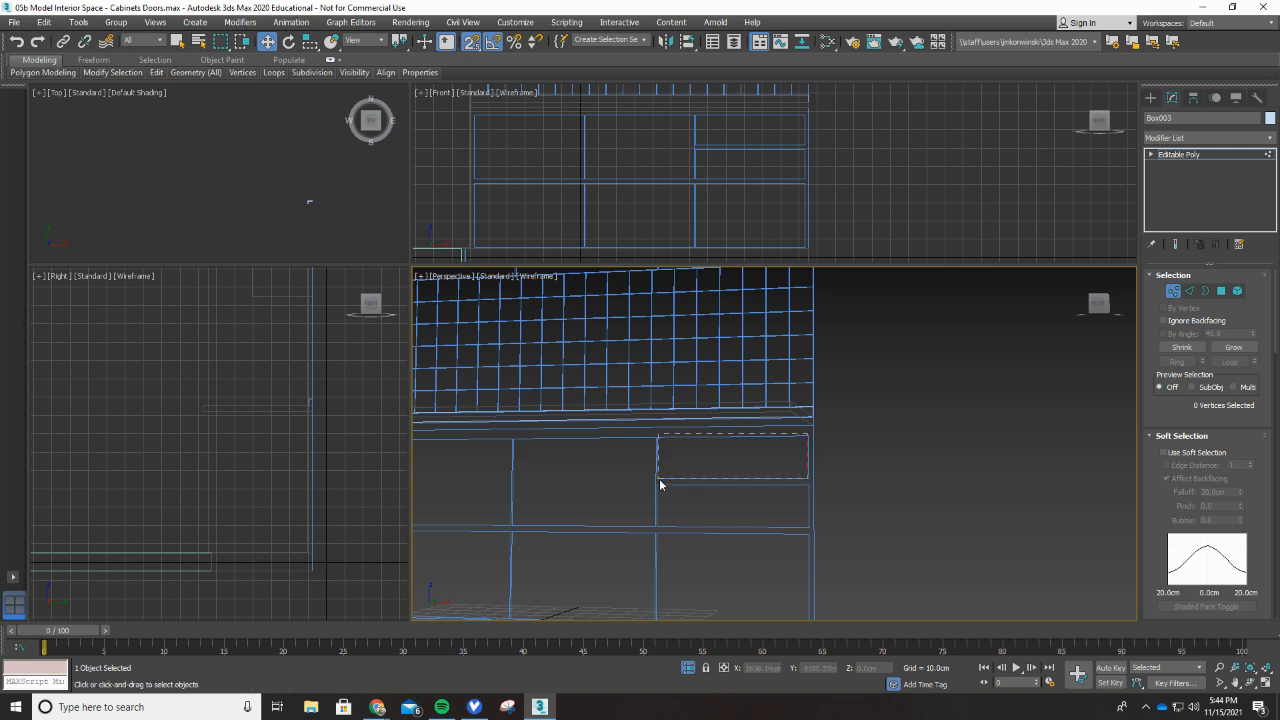
{"action": "left_click_drag", "start_coordinate": [659, 481], "coordinate": [660, 481]}
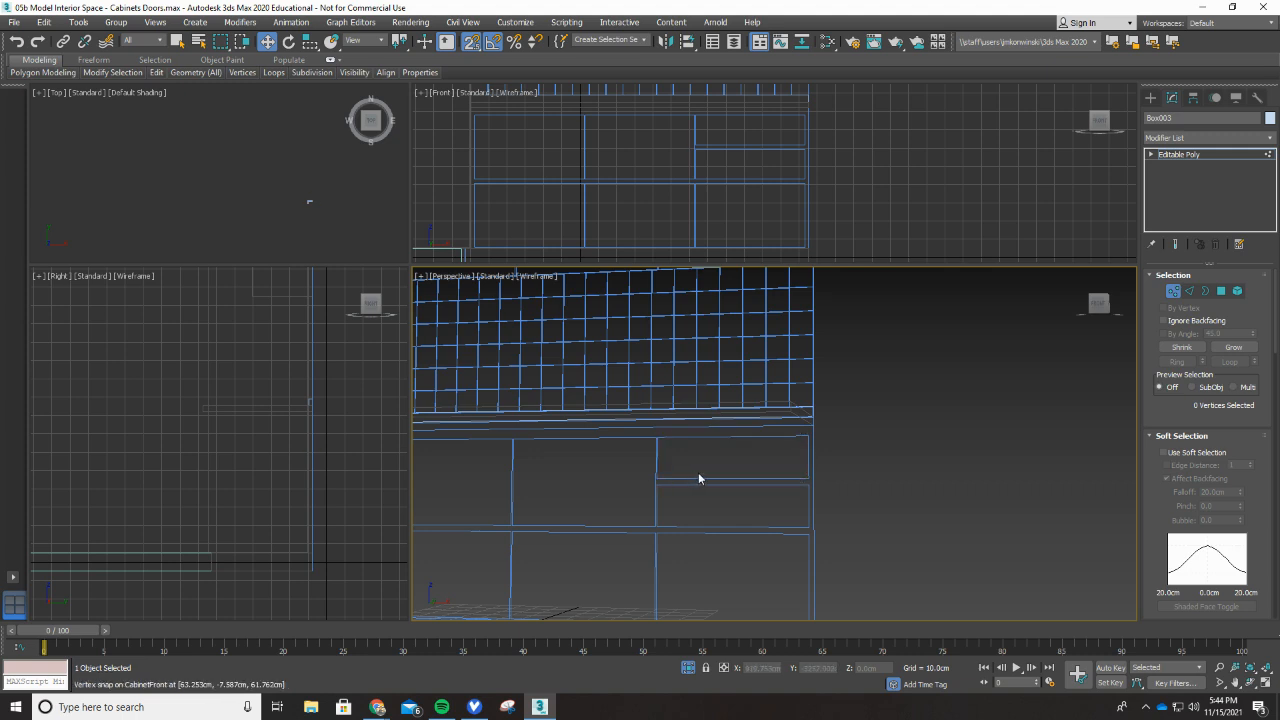
Step: Try to create a standard primitive Box across the small upper drawer outline using 2.5D snapping
{"action": "left_click", "coordinate": [1151, 98]}
{"action": "left_click", "coordinate": [1181, 178]}
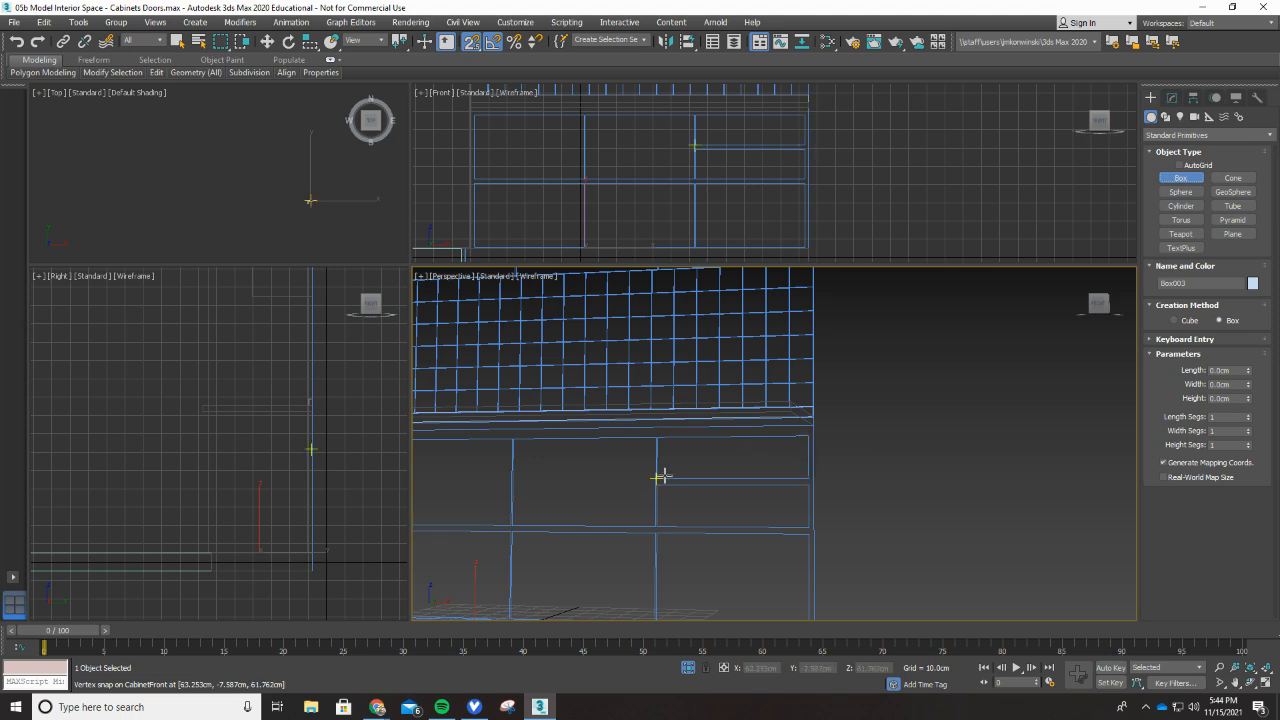
{"action": "left_click_drag", "start_coordinate": [661, 476], "coordinate": [795, 437]}
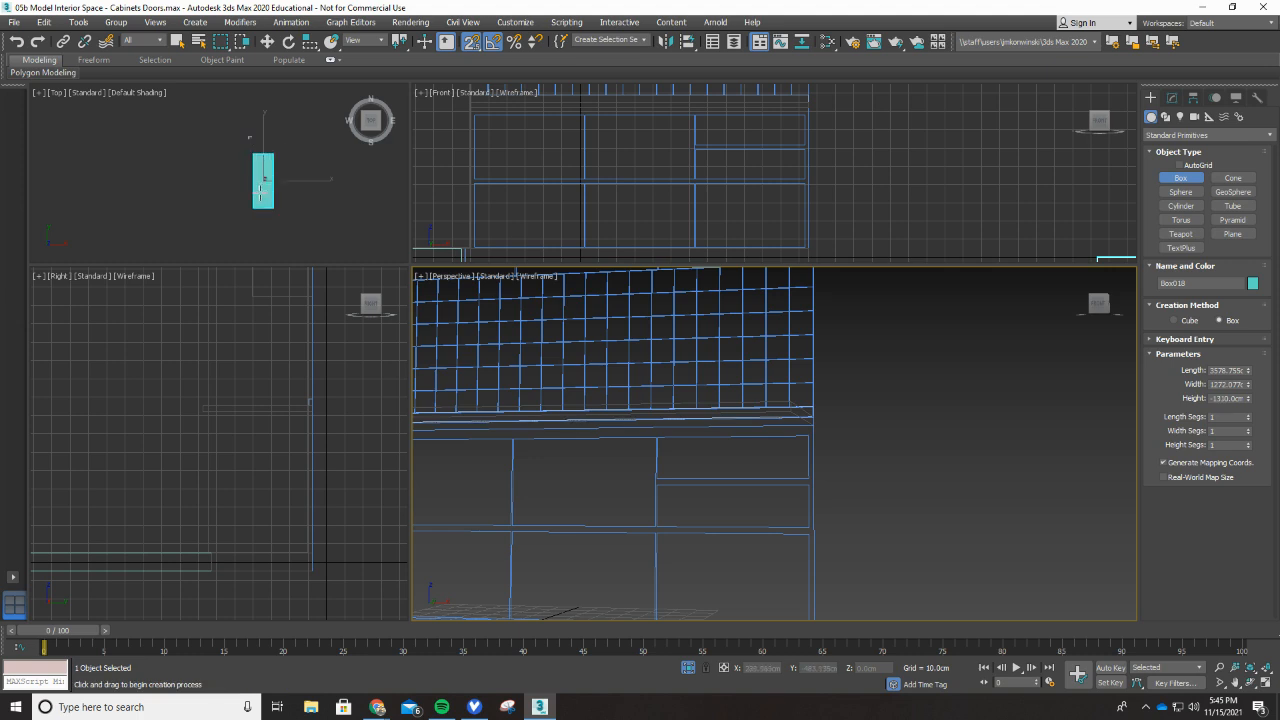
{"action": "left_click", "coordinate": [259, 196]}
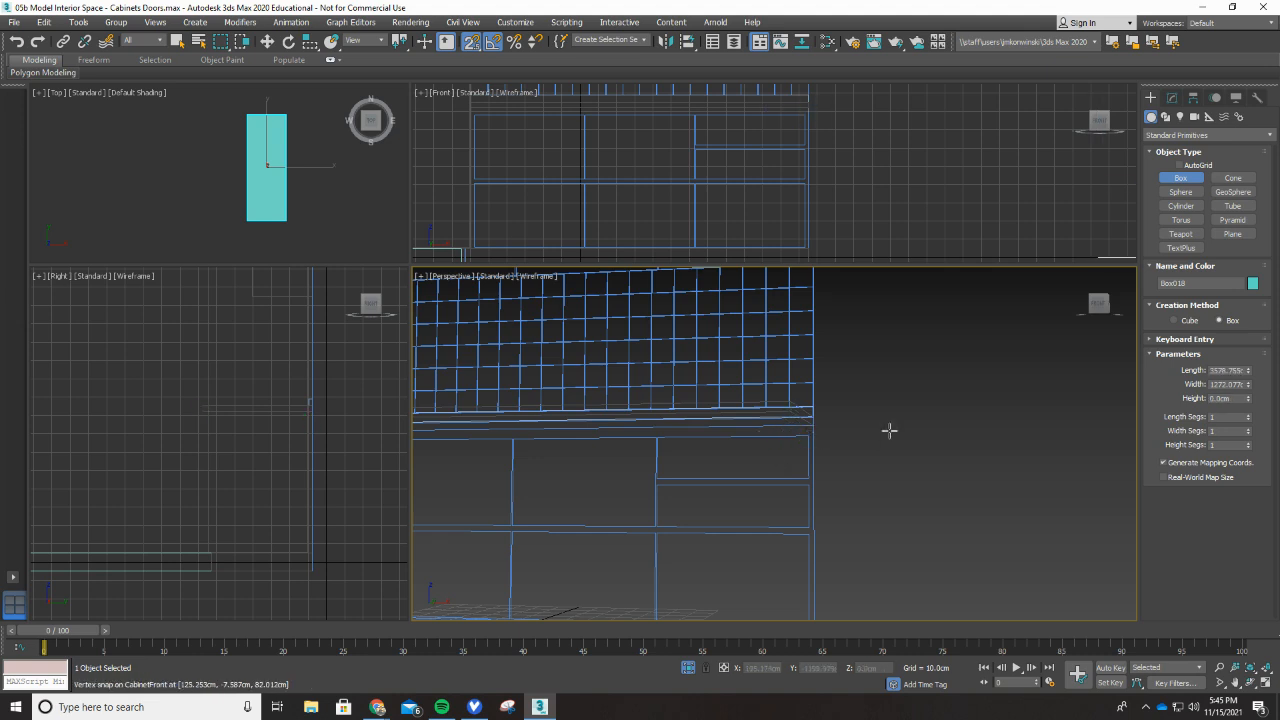
{"action": "left_click", "coordinate": [808, 479]}
{"action": "left_click_drag", "start_coordinate": [808, 479], "coordinate": [660, 477]}
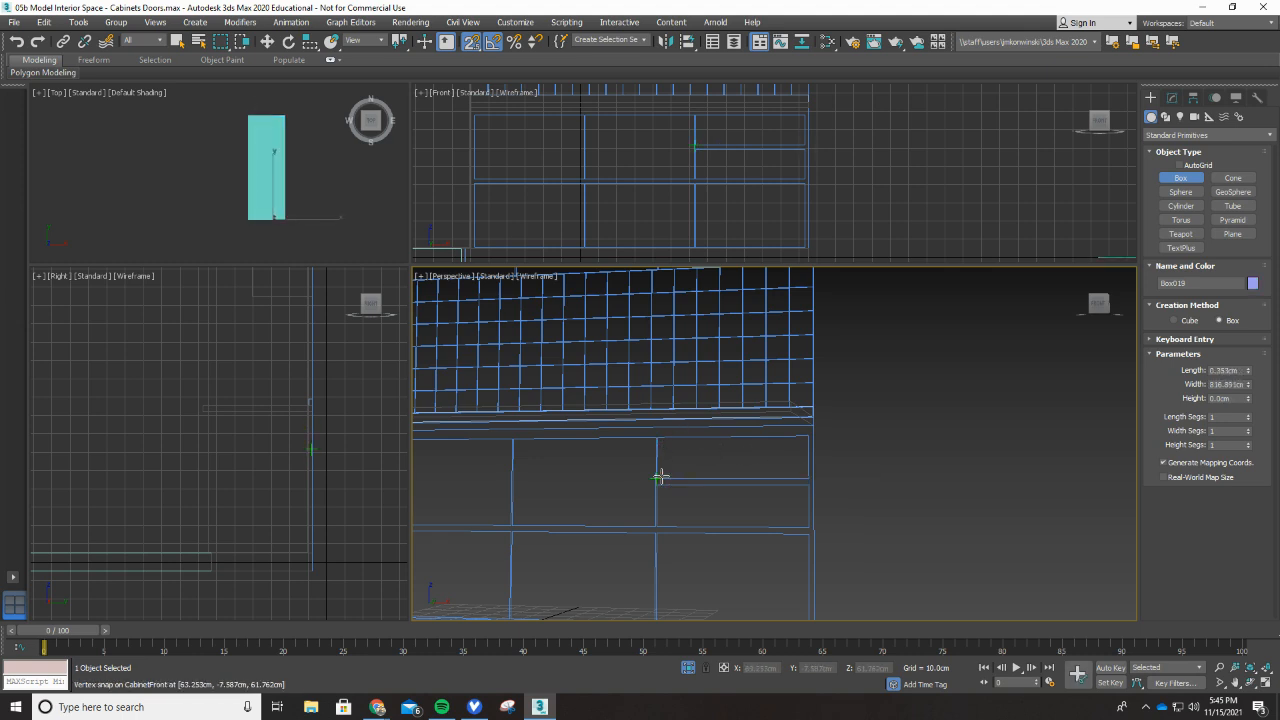
{"action": "scroll", "coordinate": [656, 484], "scroll_direction": "up", "scroll_amount": 3}
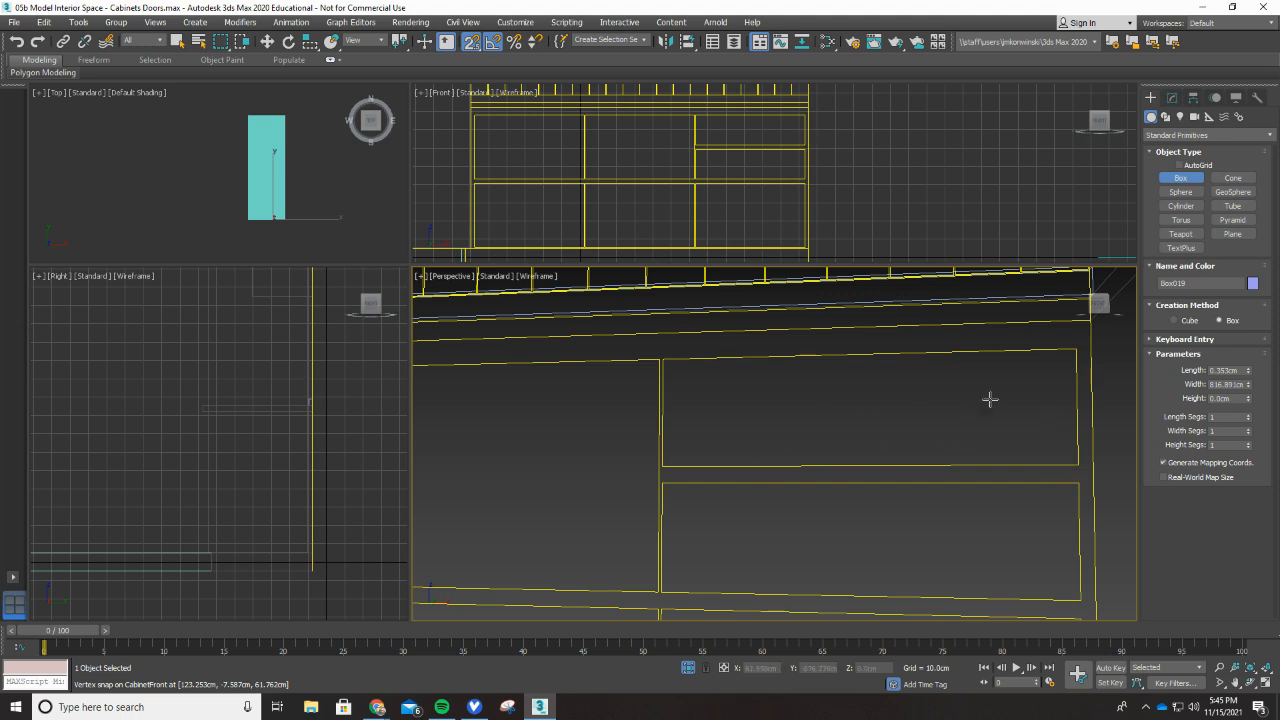
{"action": "left_click", "coordinate": [1188, 179]}
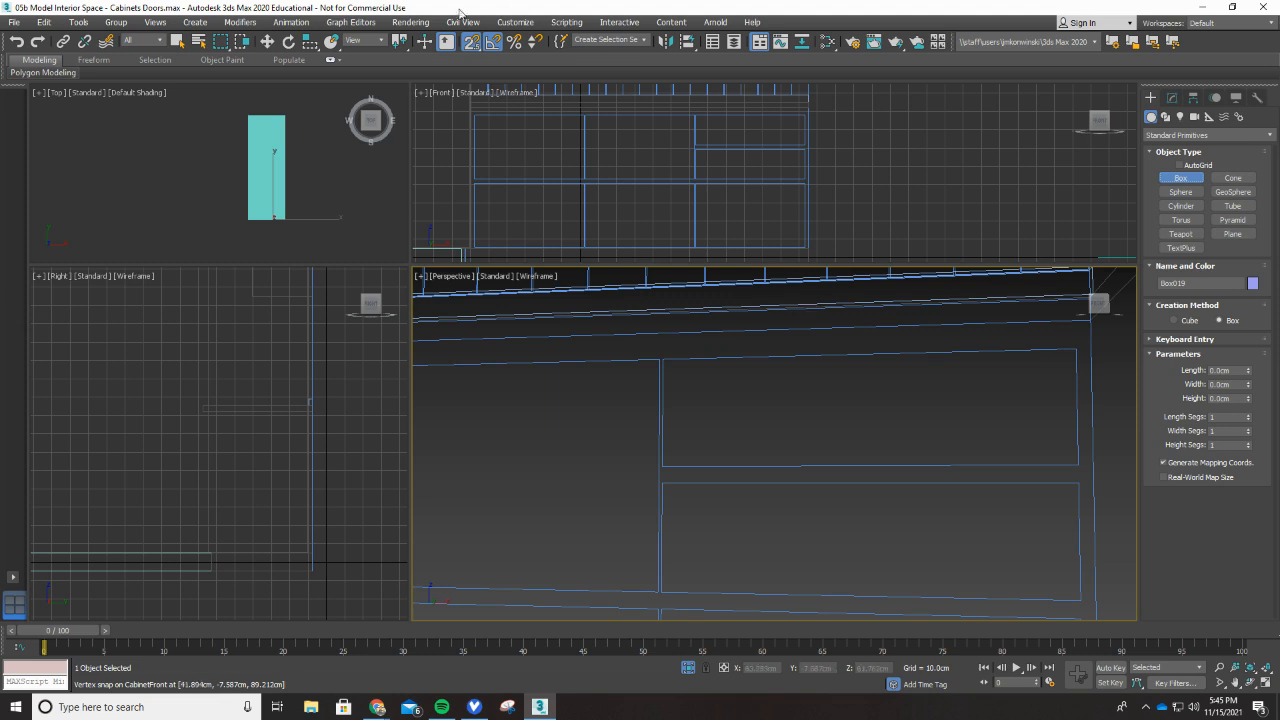
{"action": "left_click", "coordinate": [471, 41]}
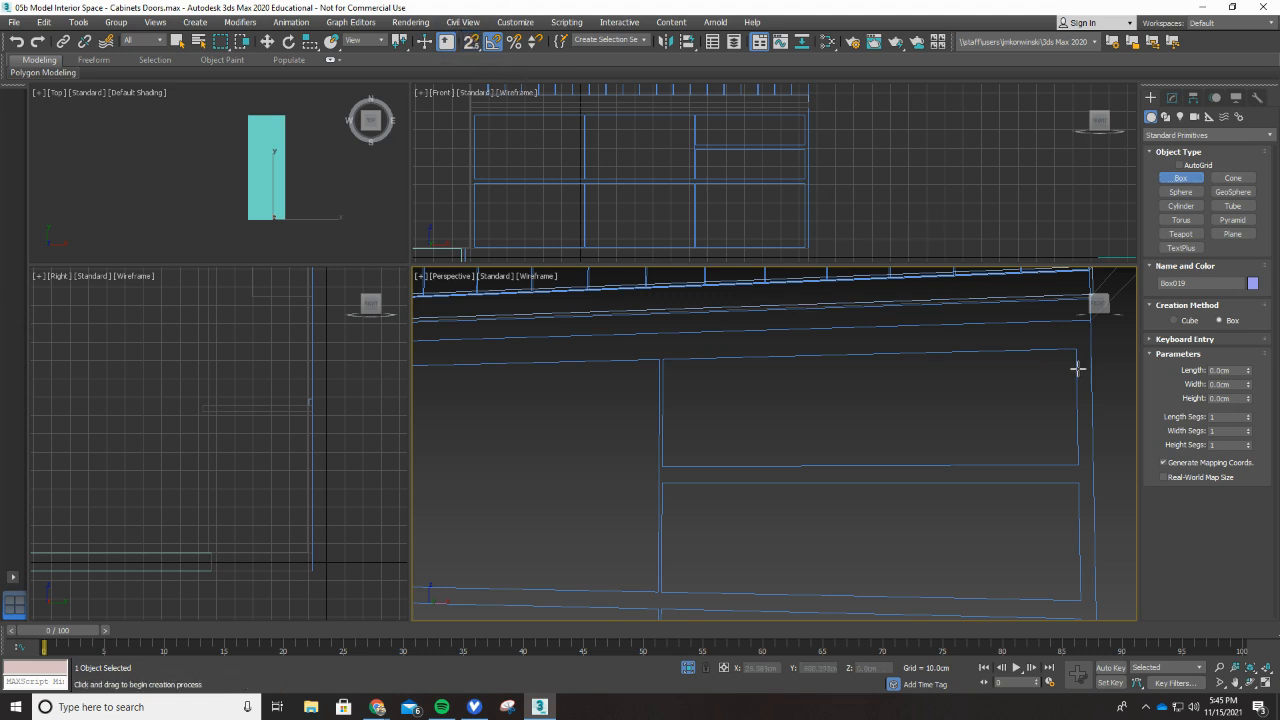
{"action": "left_click", "coordinate": [1177, 179]}
{"action": "scroll", "coordinate": [1075, 464], "scroll_direction": "up", "scroll_amount": 4}
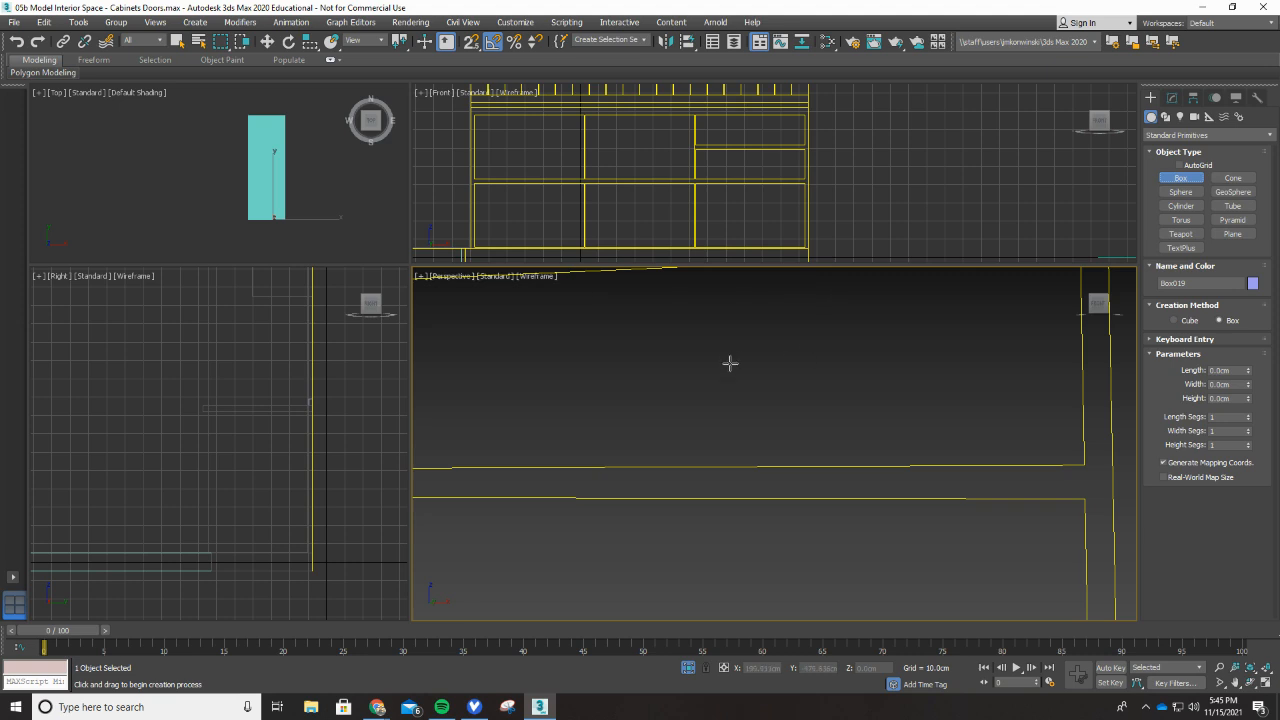
{"action": "scroll", "coordinate": [686, 337], "scroll_direction": "down", "scroll_amount": 4}
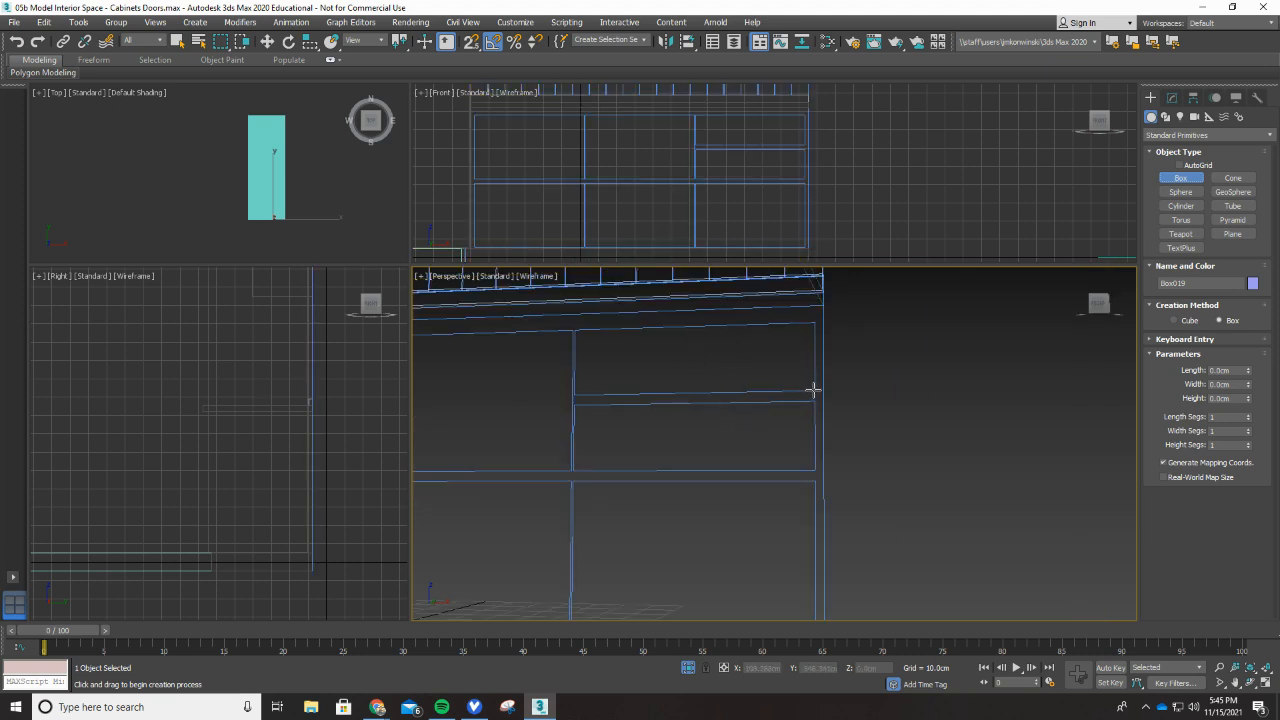
{"action": "left_click_drag", "start_coordinate": [815, 391], "coordinate": [724, 375]}
{"action": "scroll", "coordinate": [783, 370], "scroll_direction": "down", "scroll_amount": 4}
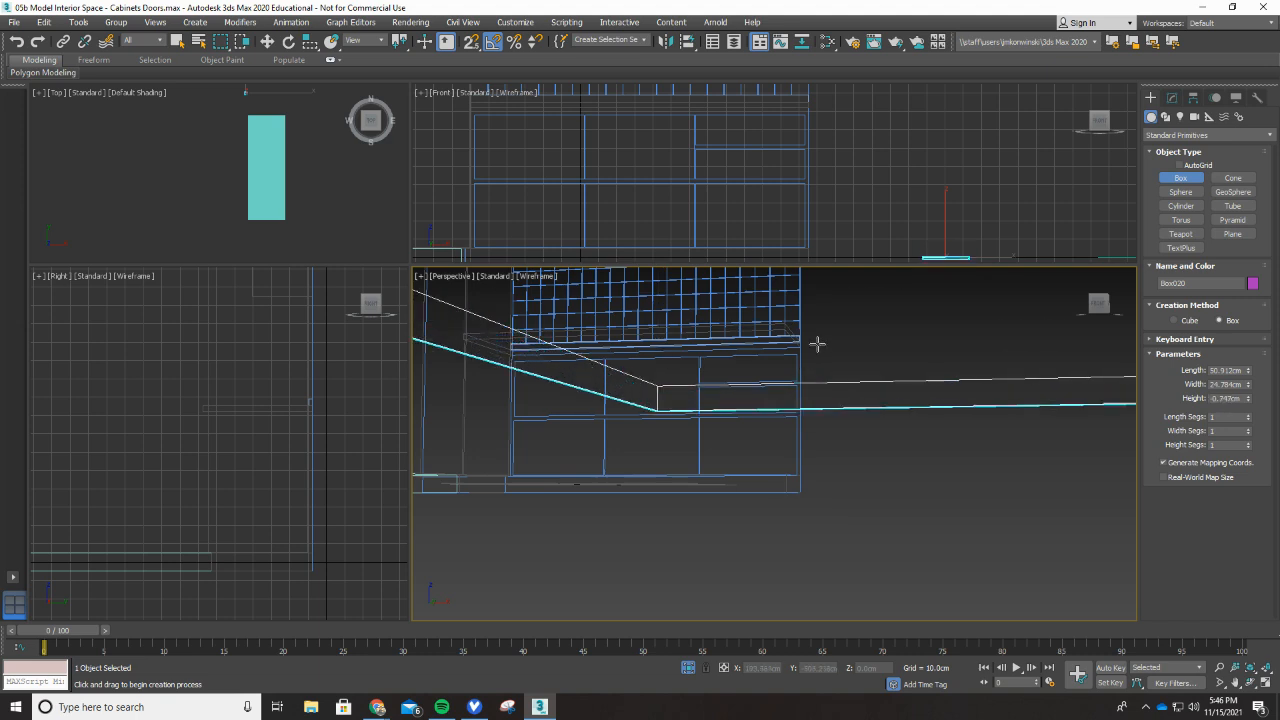
{"action": "left_click", "coordinate": [811, 393]}
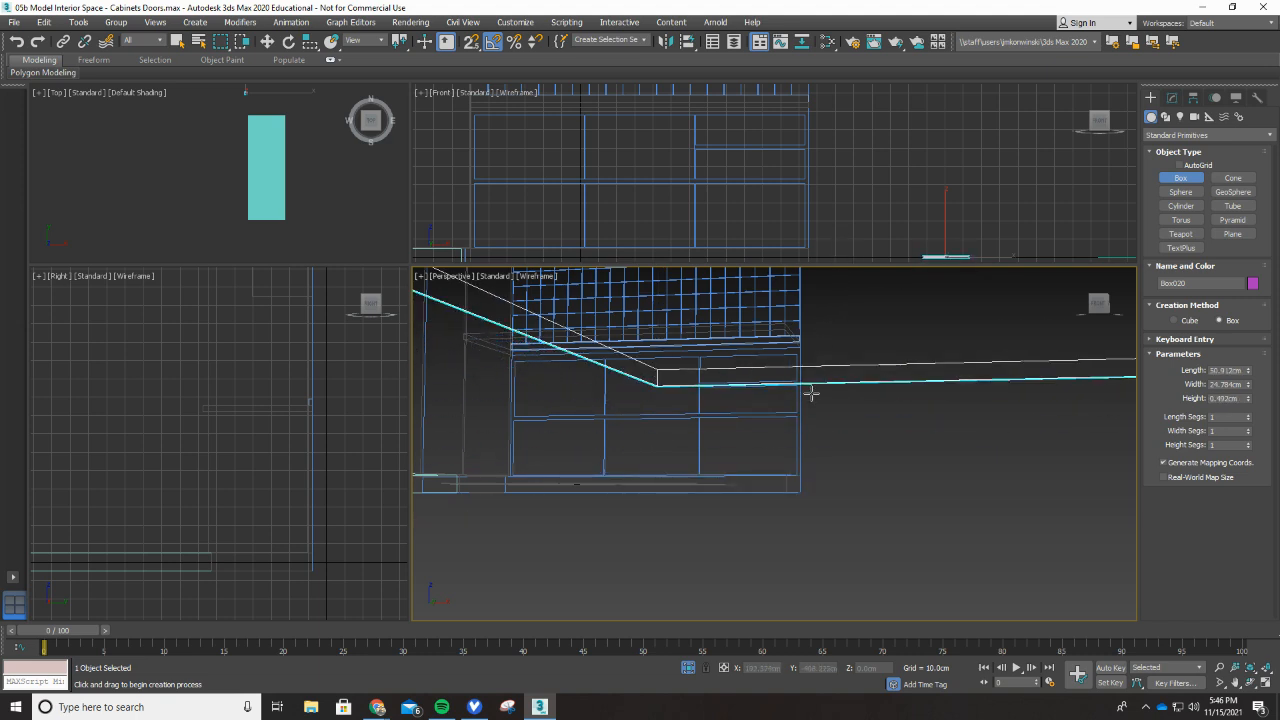
{"action": "right_click", "coordinate": [811, 393]}
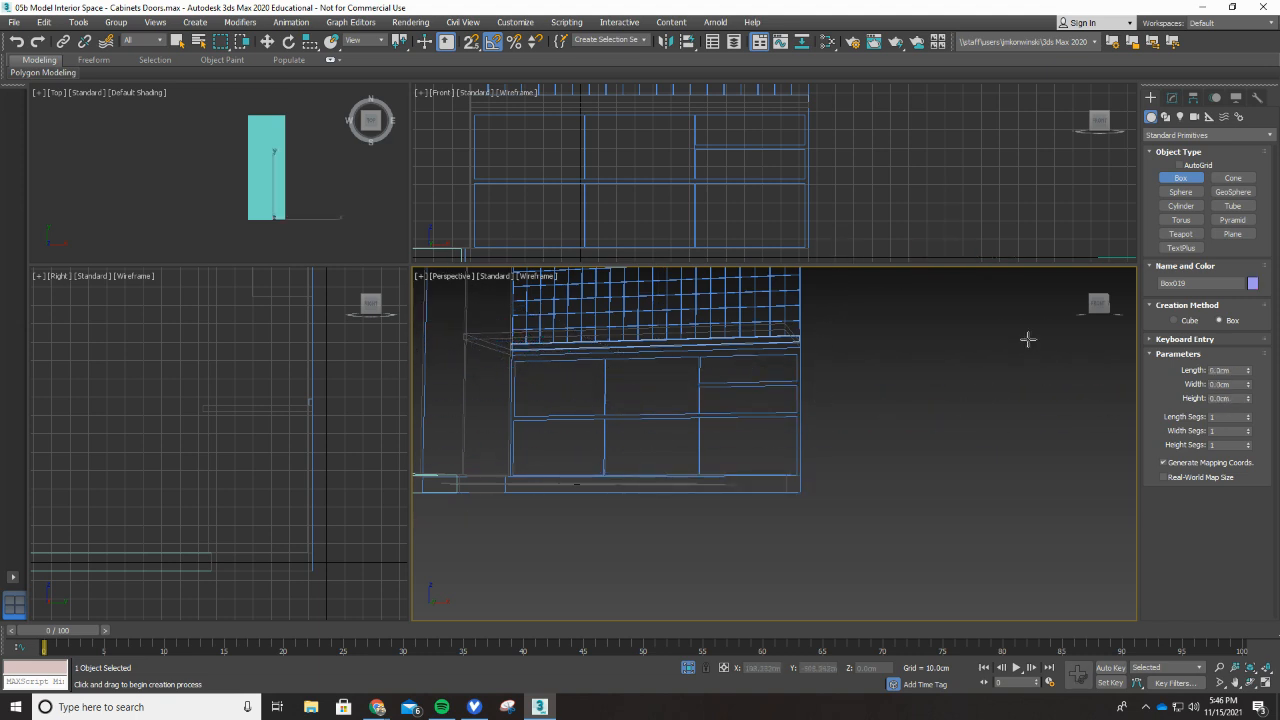
Step: Switch to 3D snapping and create a Box across the small upper drawer outline, 60 cm wide and 16.25 cm high
{"action": "scroll", "coordinate": [726, 354], "scroll_direction": "up", "scroll_amount": 3}
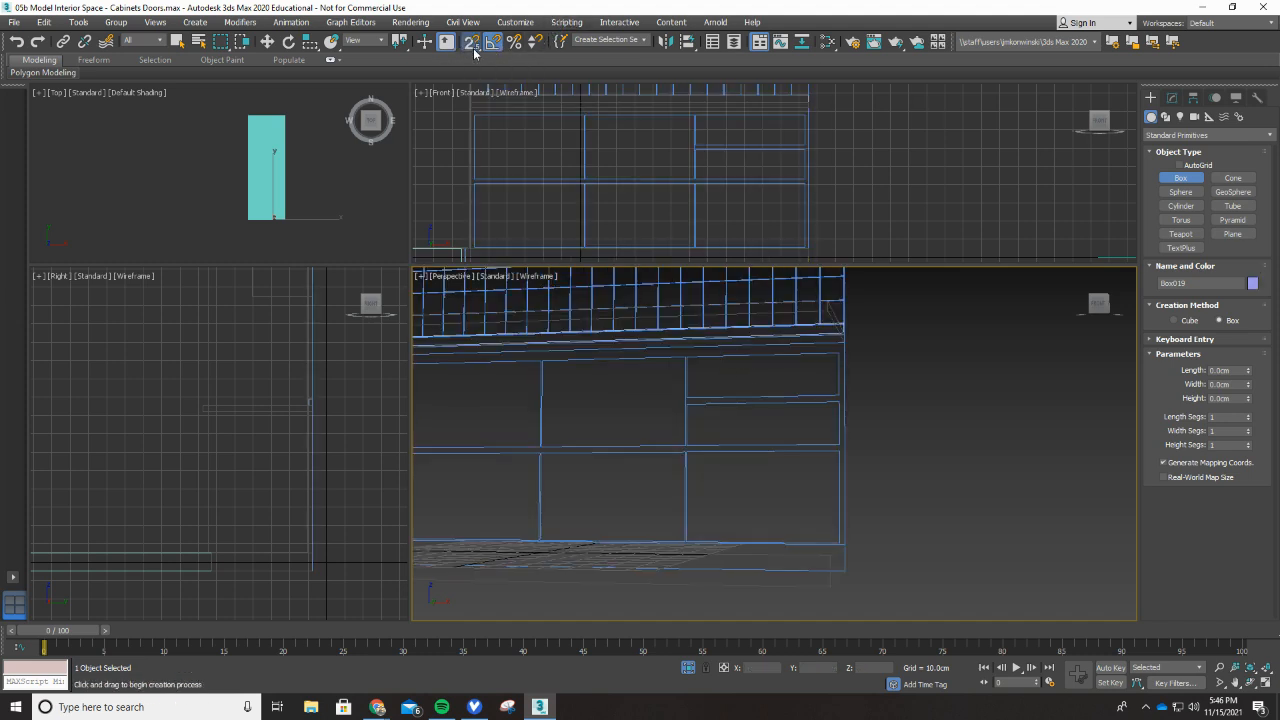
{"action": "left_click_drag", "start_coordinate": [471, 41], "coordinate": [473, 115]}
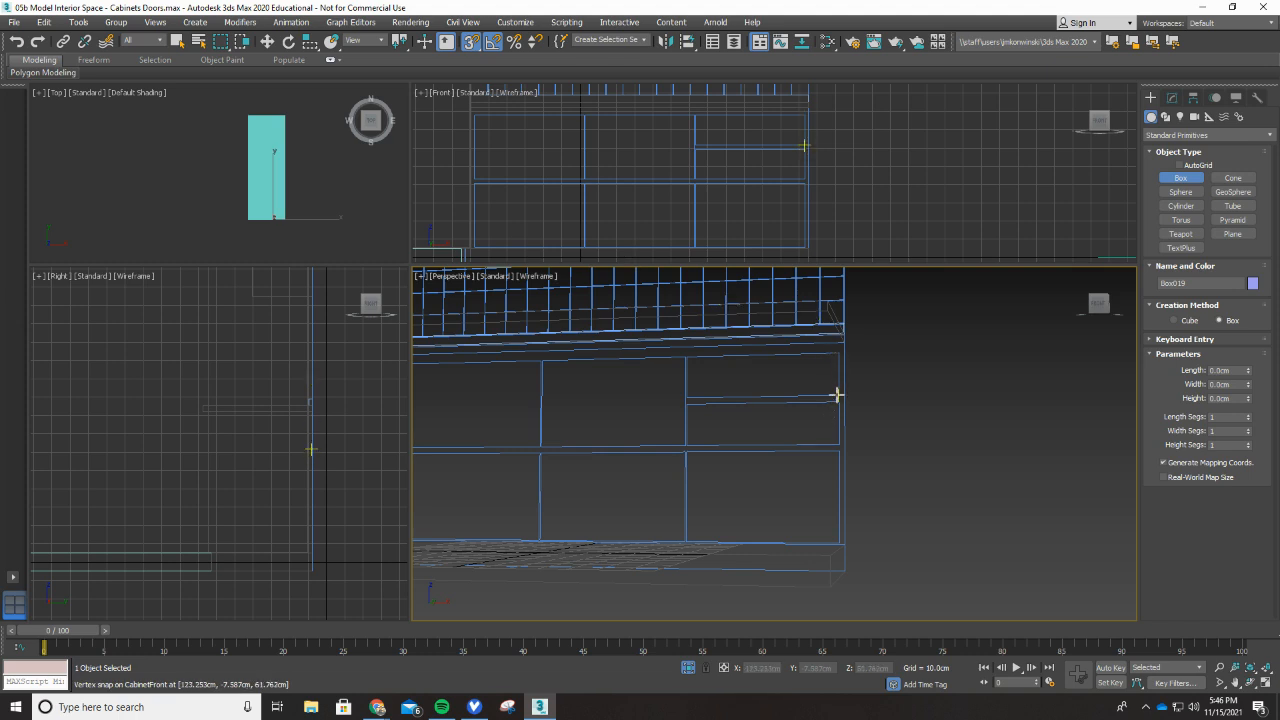
{"action": "left_click_drag", "start_coordinate": [838, 395], "coordinate": [687, 395]}
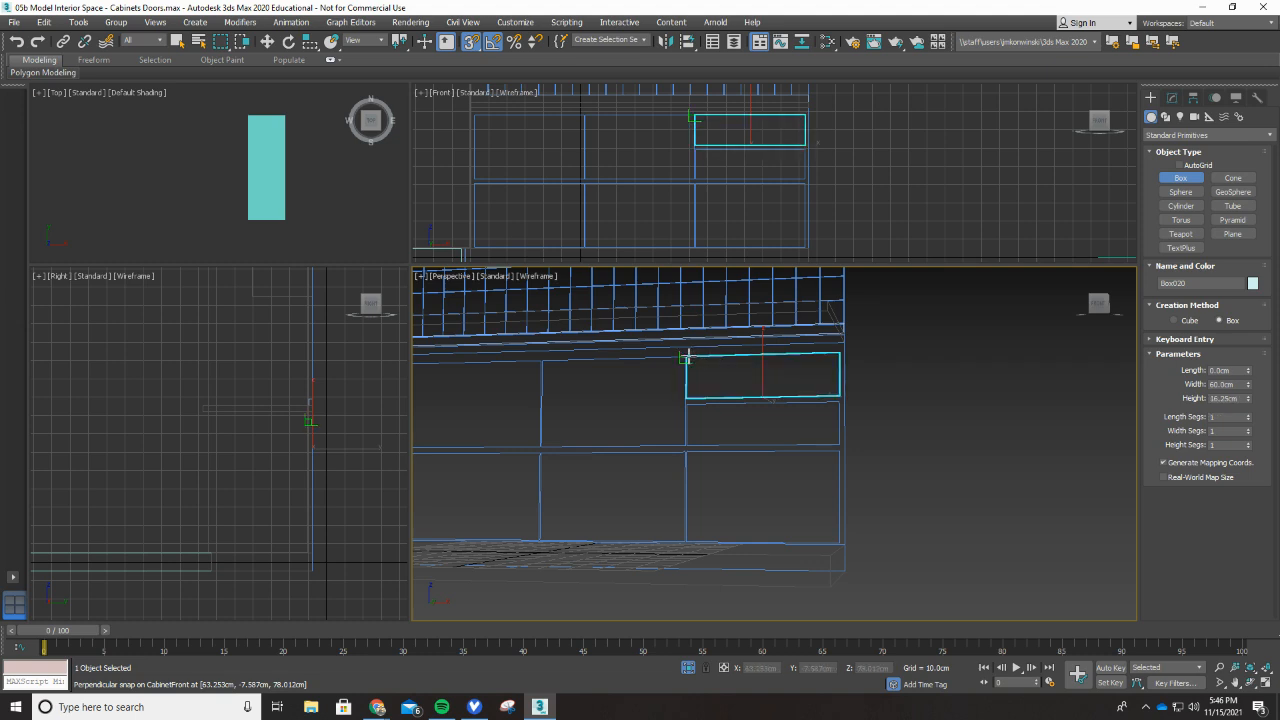
{"action": "left_click", "coordinate": [686, 357]}
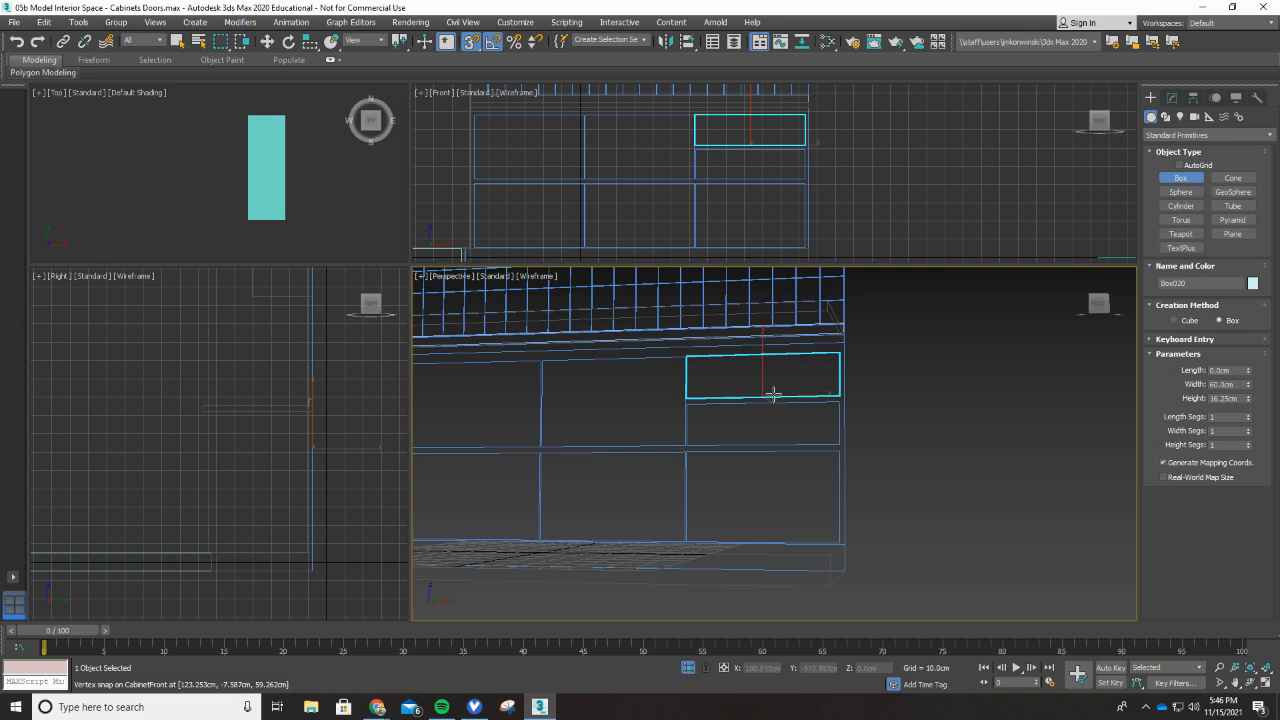
Step: Set the length of the new upper drawer front box to 1.6 cm as its thickness
{"action": "left_click", "coordinate": [1239, 371]}
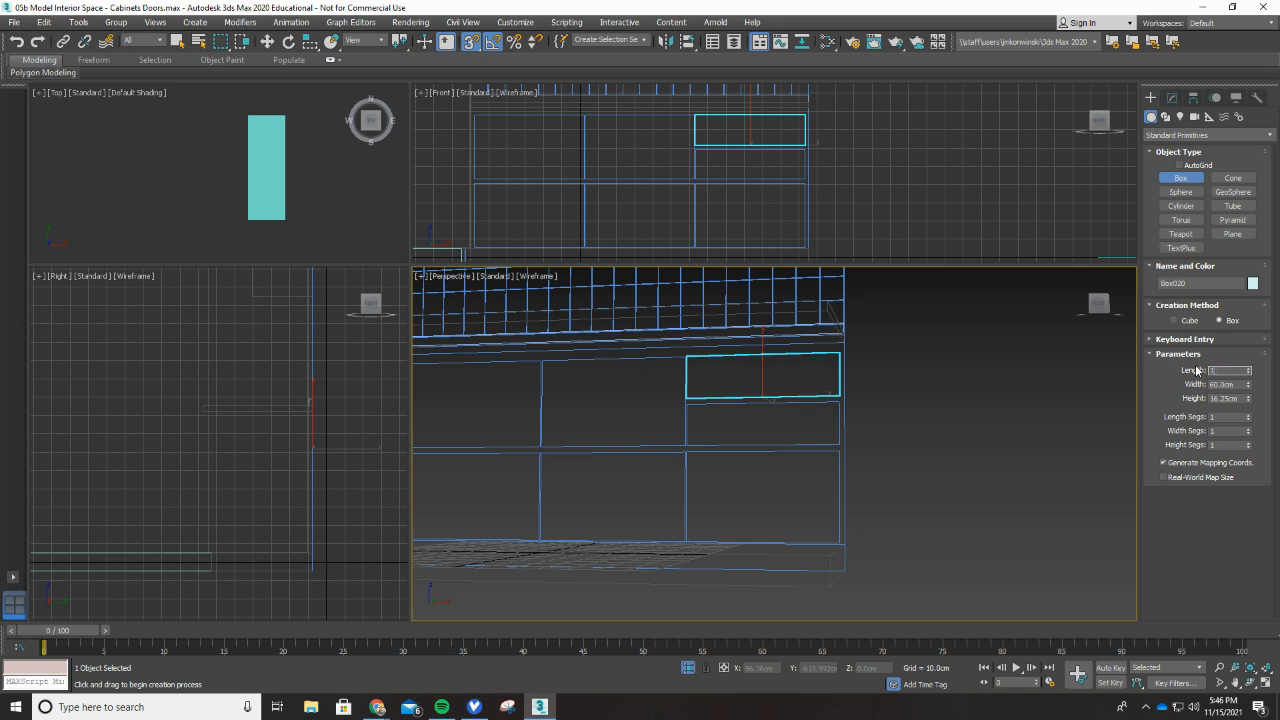
{"action": "key", "text": "Return"}
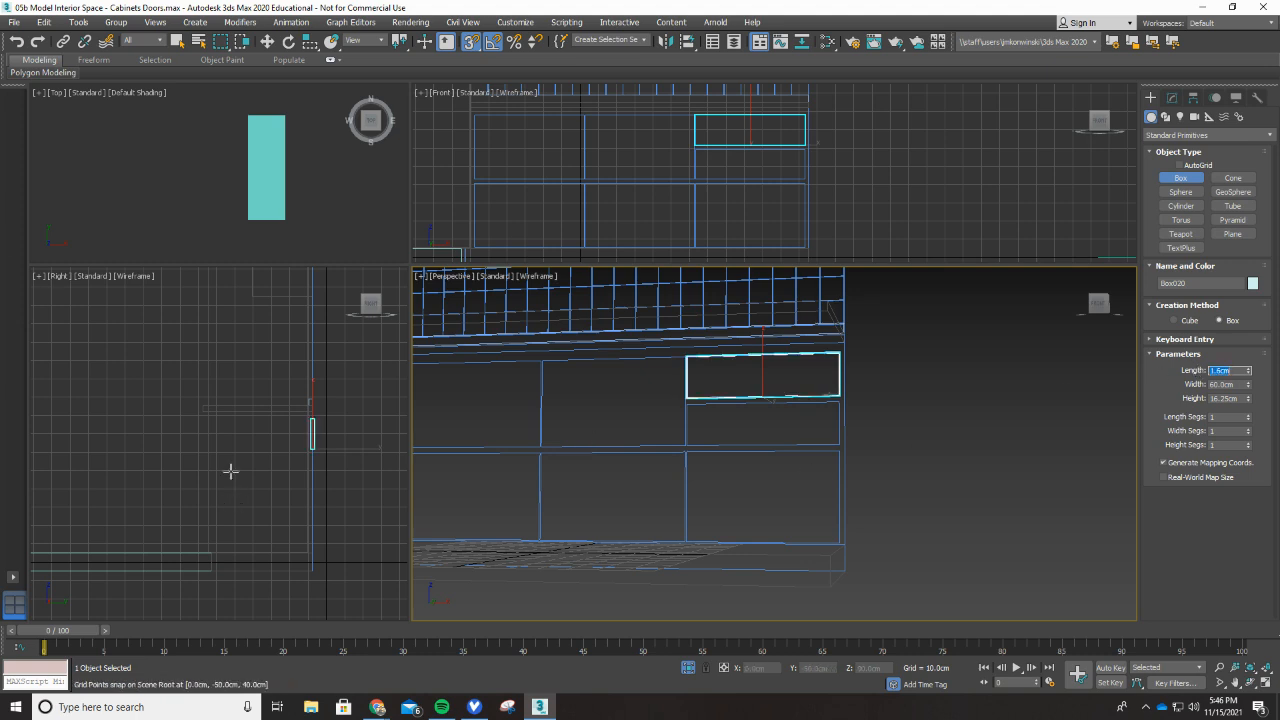
{"action": "scroll", "coordinate": [309, 422], "scroll_direction": "up", "scroll_amount": 4}
{"action": "scroll", "coordinate": [336, 534], "scroll_direction": "up", "scroll_amount": 4}
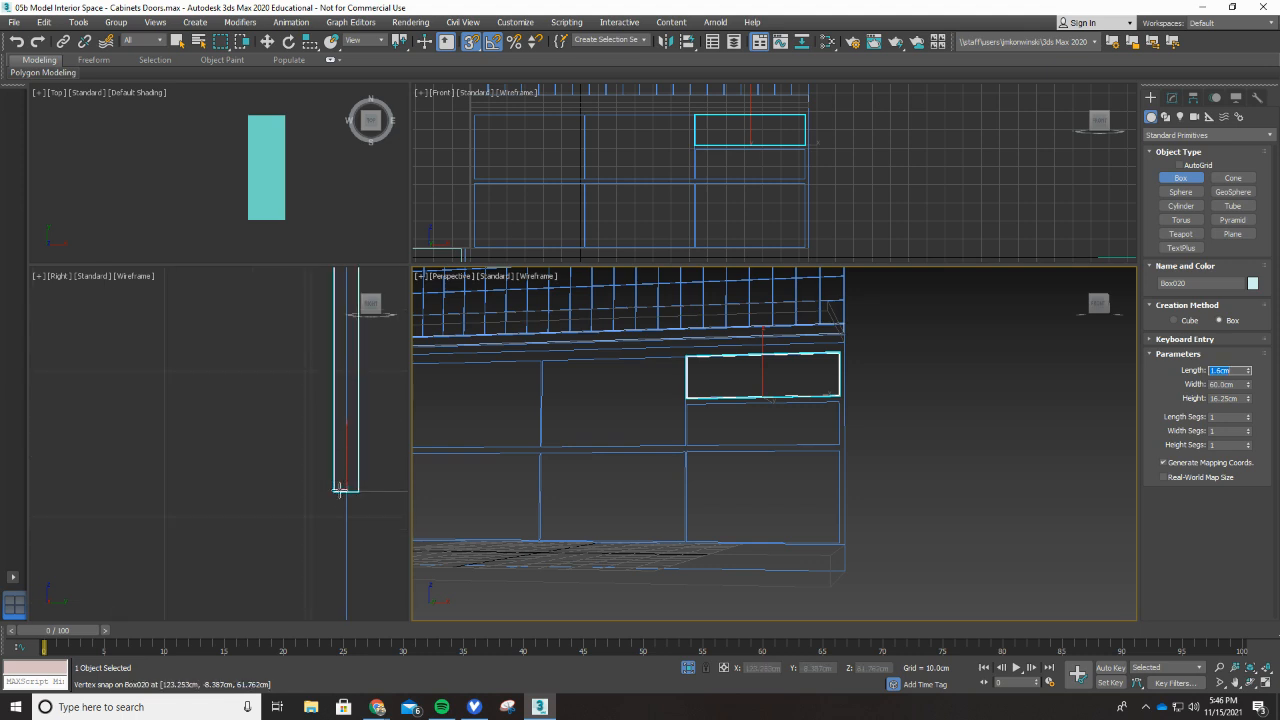
{"action": "scroll", "coordinate": [340, 485], "scroll_direction": "down", "scroll_amount": 5}
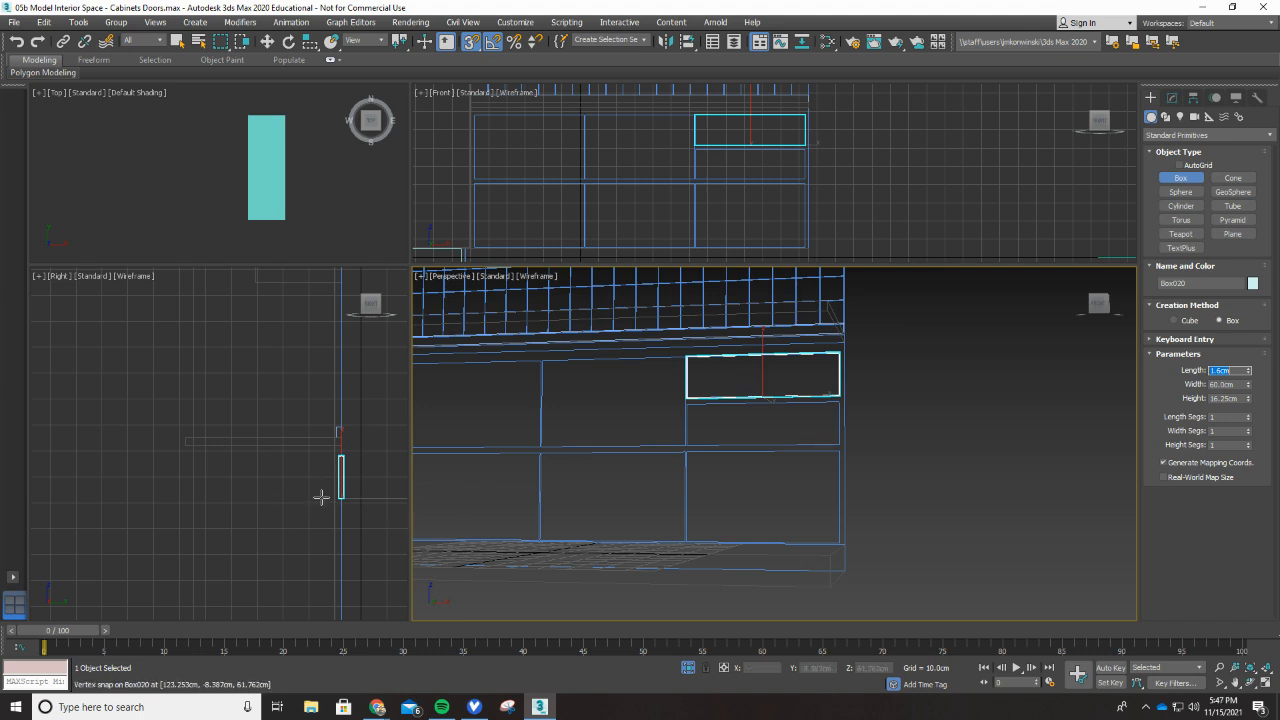
Step: Turn off snapping and move the drawer front box off the CabinetFront drawing to about Y -67.2 cm, near the countertop's front edge
{"action": "left_click", "coordinate": [268, 42]}
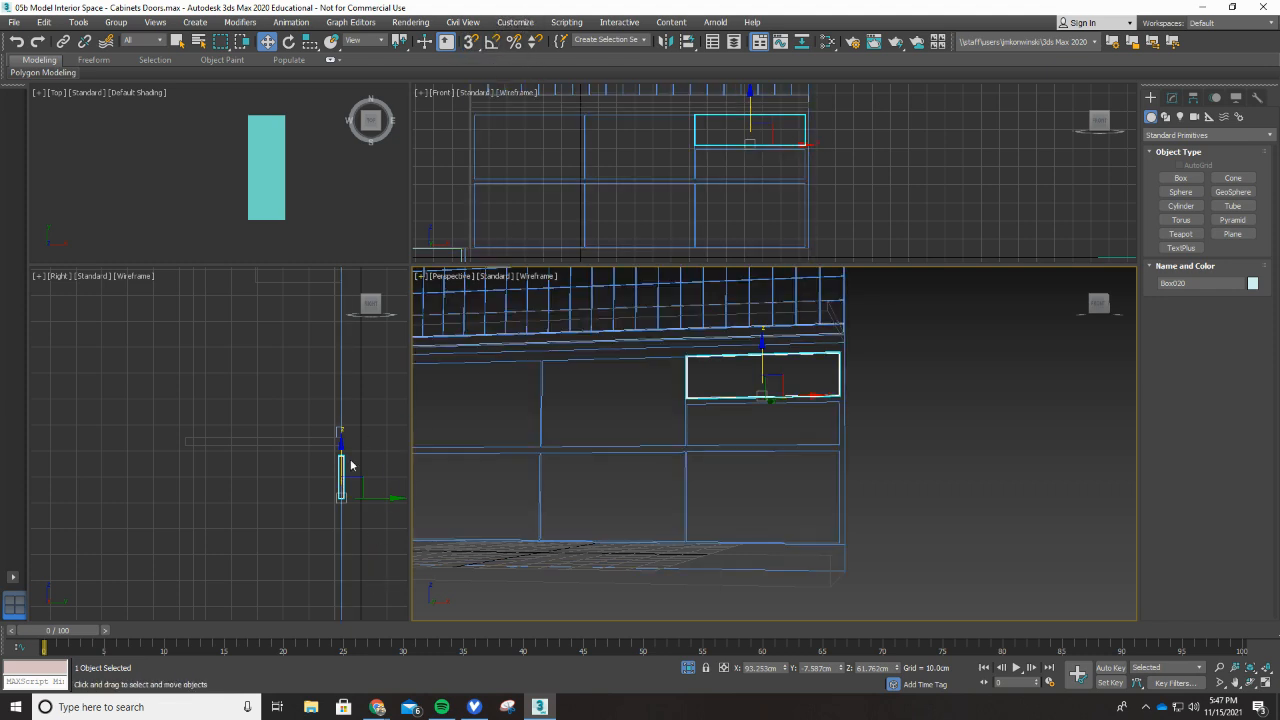
{"action": "left_click_drag", "start_coordinate": [397, 500], "coordinate": [363, 503]}
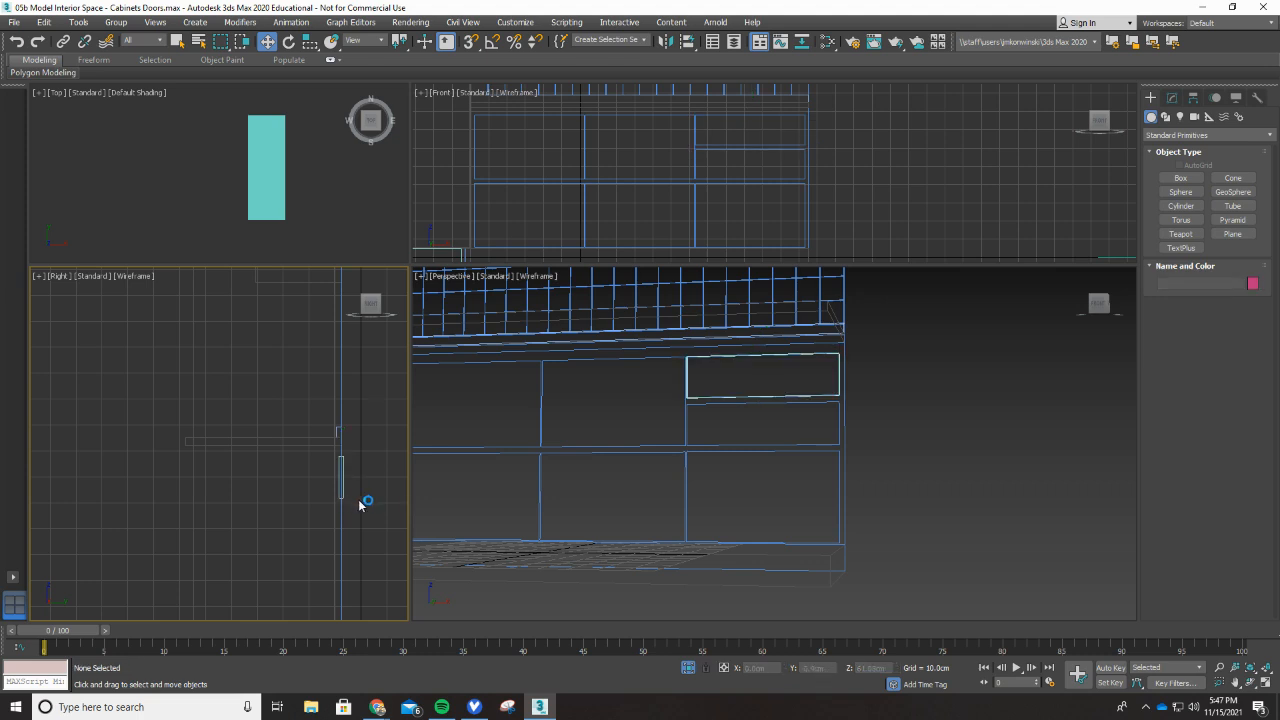
{"action": "left_click", "coordinate": [341, 492]}
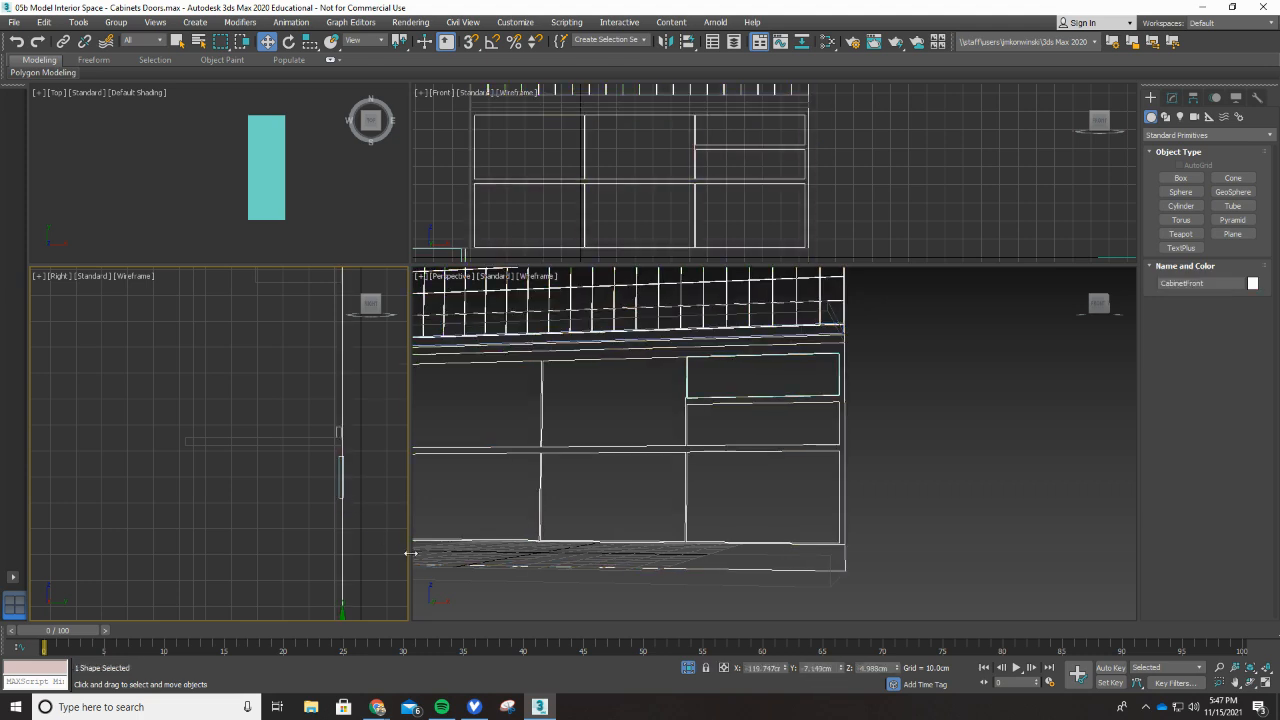
{"action": "right_click", "coordinate": [574, 511]}
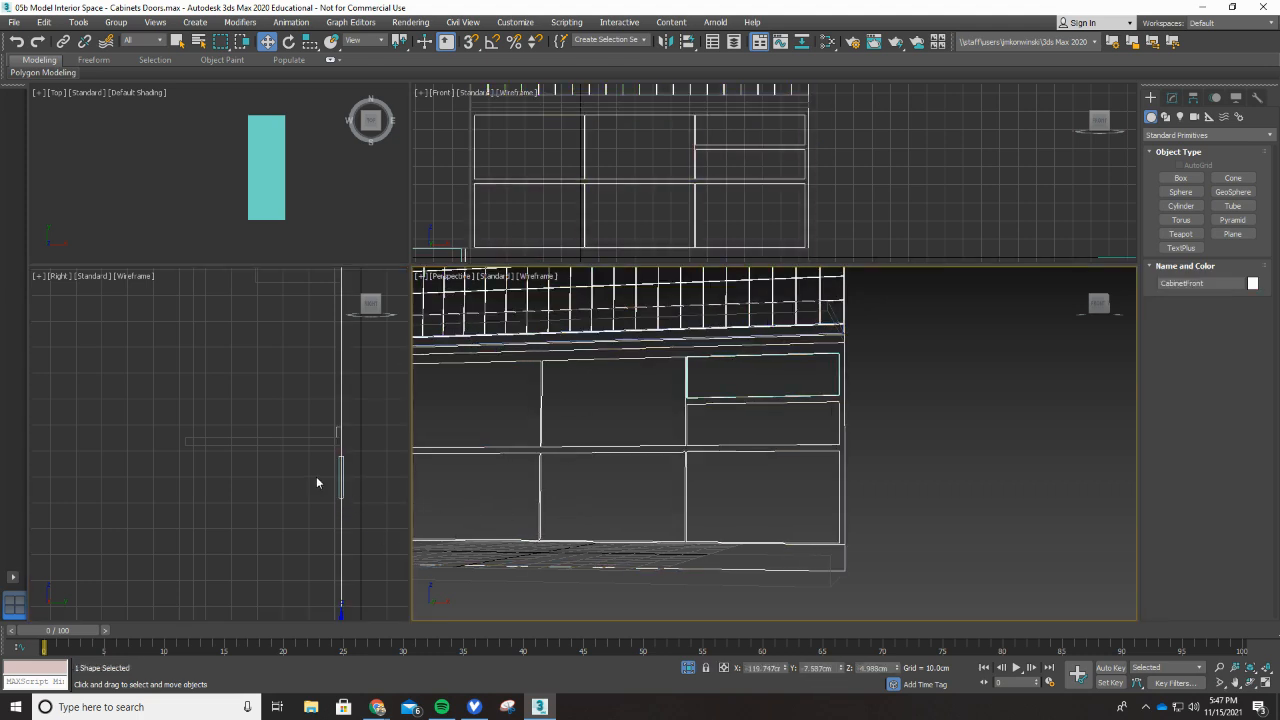
{"action": "scroll", "coordinate": [338, 472], "scroll_direction": "up", "scroll_amount": 5}
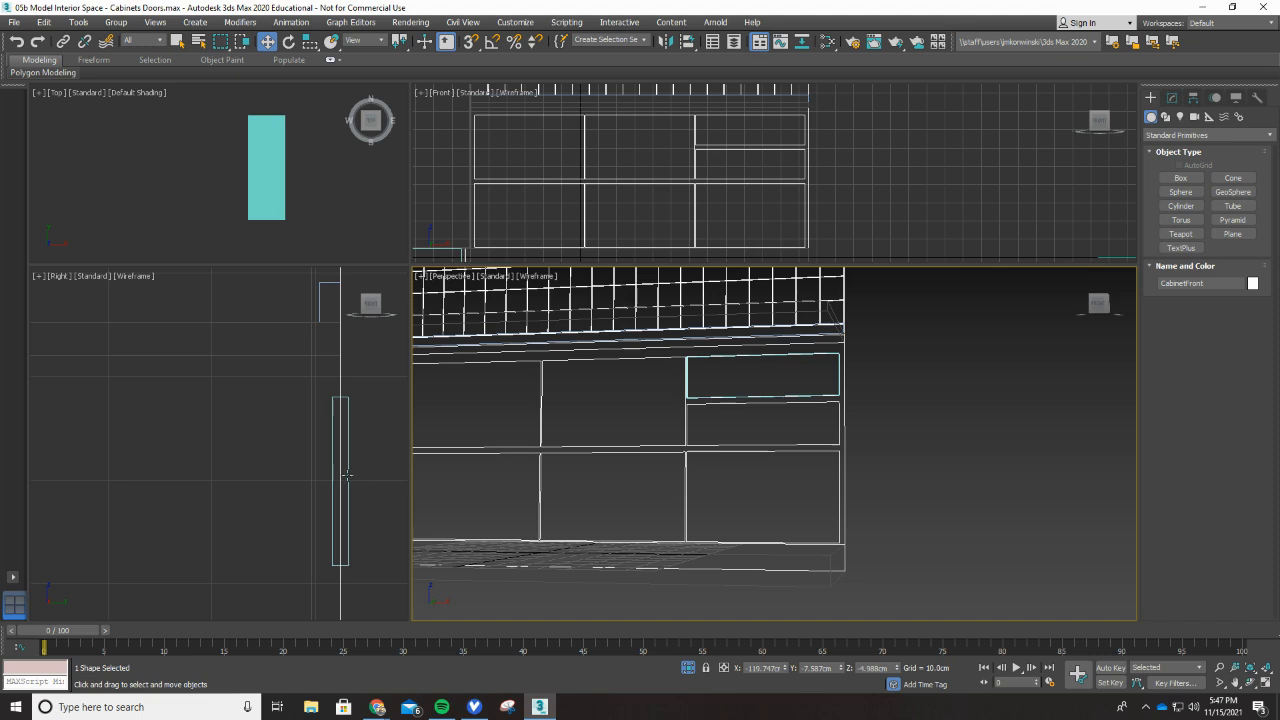
{"action": "left_click", "coordinate": [347, 476]}
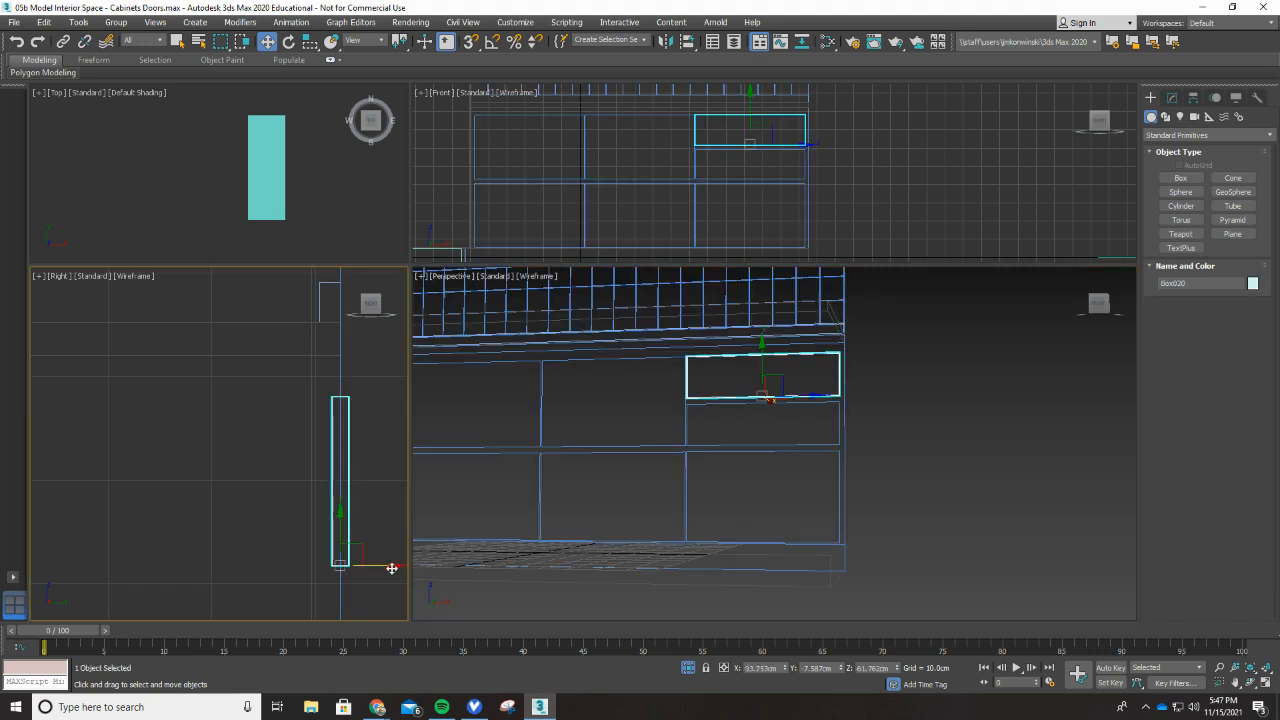
{"action": "left_click_drag", "start_coordinate": [393, 565], "coordinate": [205, 565]}
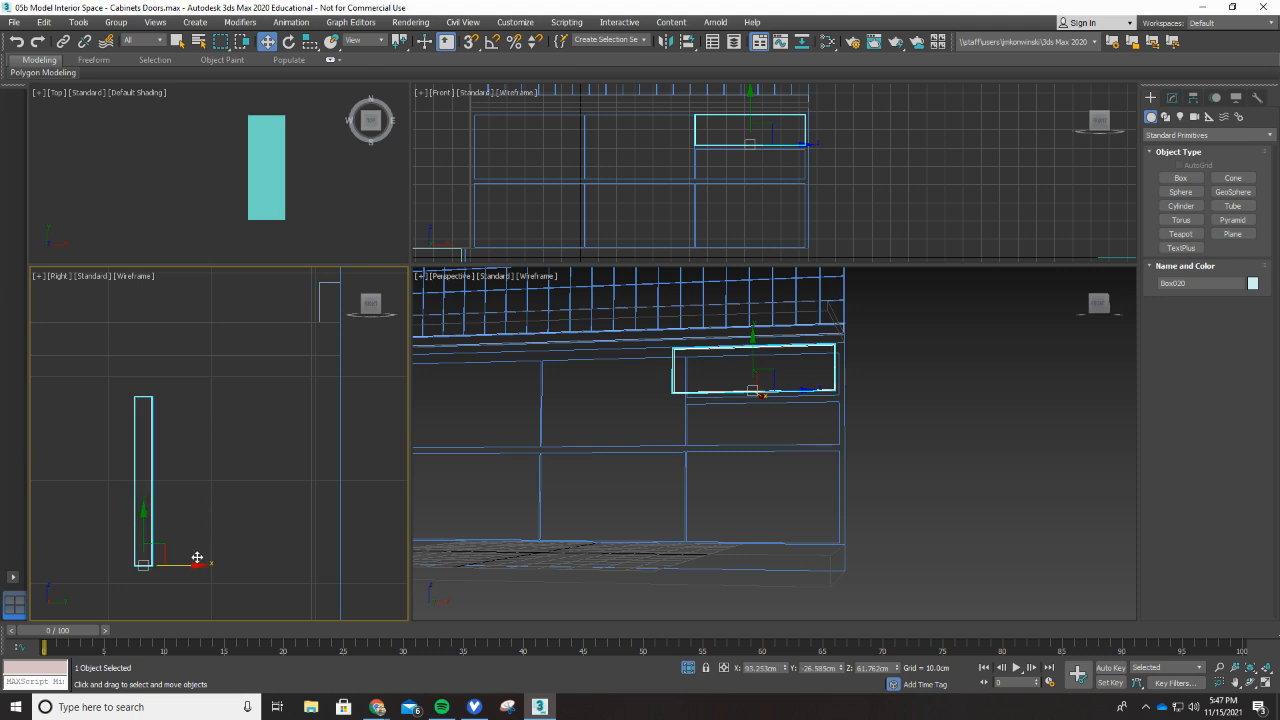
{"action": "scroll", "coordinate": [220, 567], "scroll_direction": "down", "scroll_amount": 1}
{"action": "scroll", "coordinate": [222, 564], "scroll_direction": "down", "scroll_amount": 4}
{"action": "scroll", "coordinate": [108, 582], "scroll_direction": "up", "scroll_amount": 4}
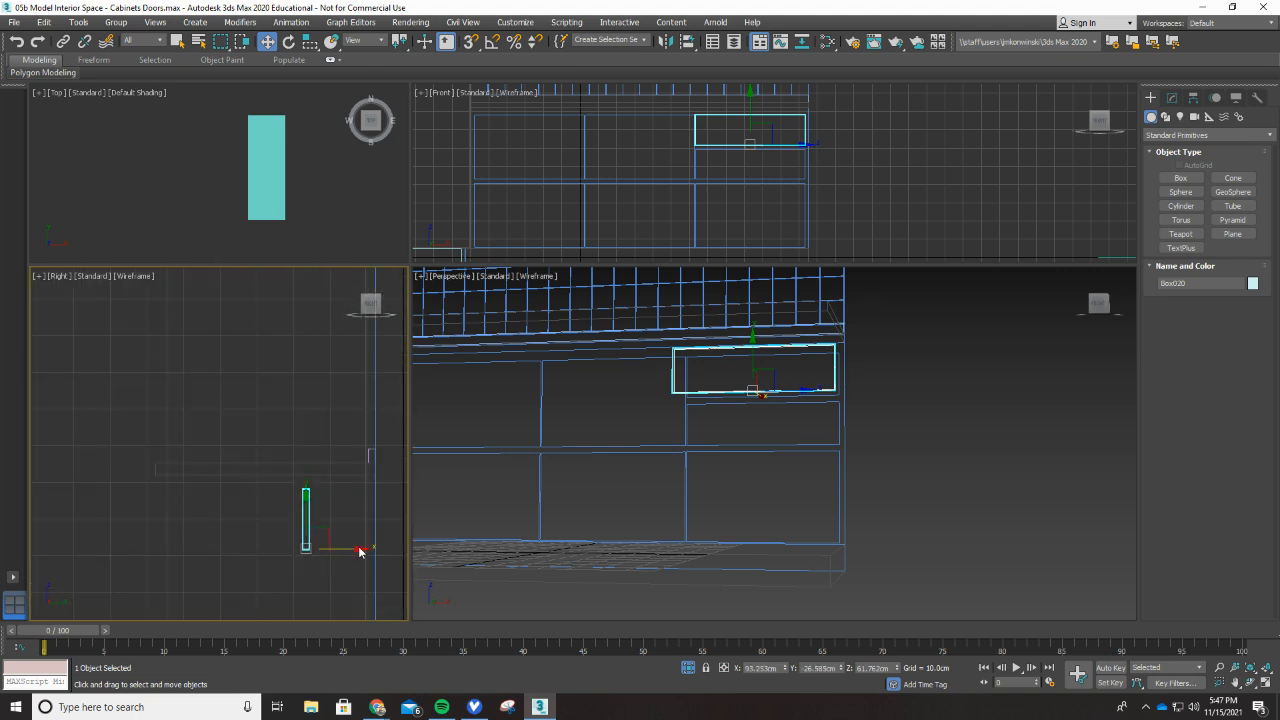
{"action": "left_click_drag", "start_coordinate": [359, 549], "coordinate": [209, 532]}
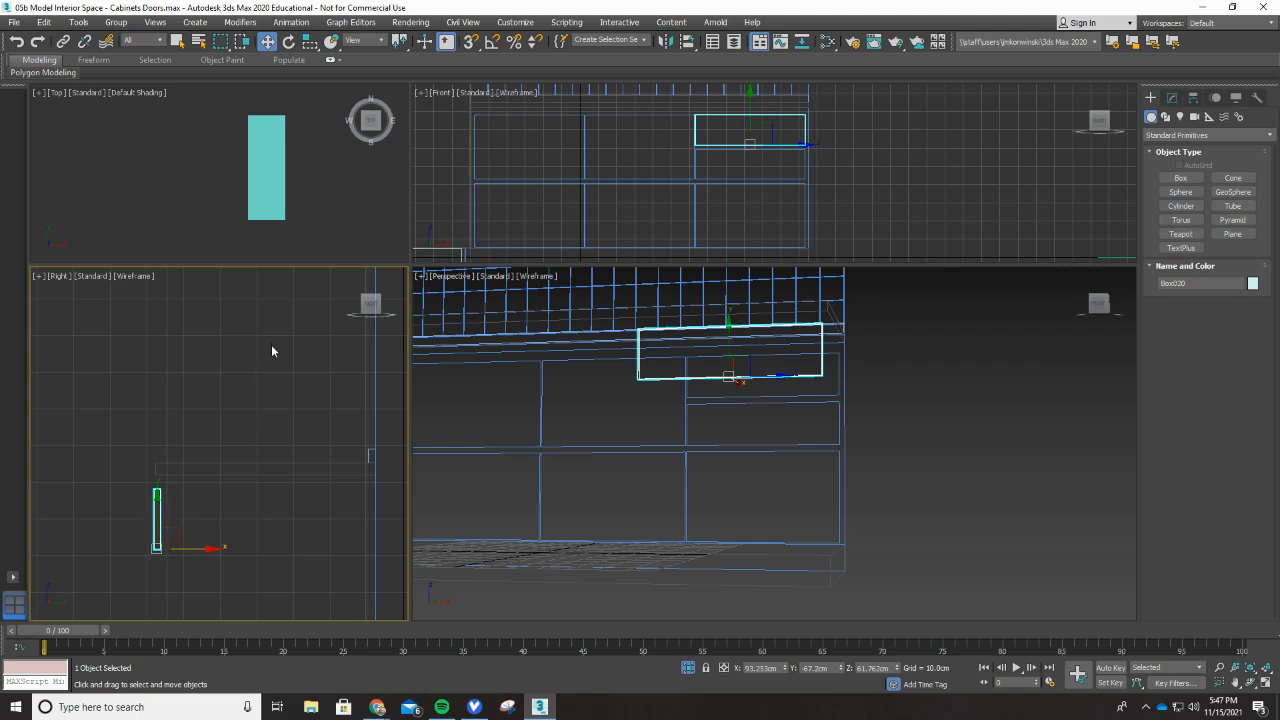
Step: Unhide the lower cabinet box Box003 and shift the drawer front against its front face, at about Y -66.49 cm
{"action": "left_click", "coordinate": [716, 43]}
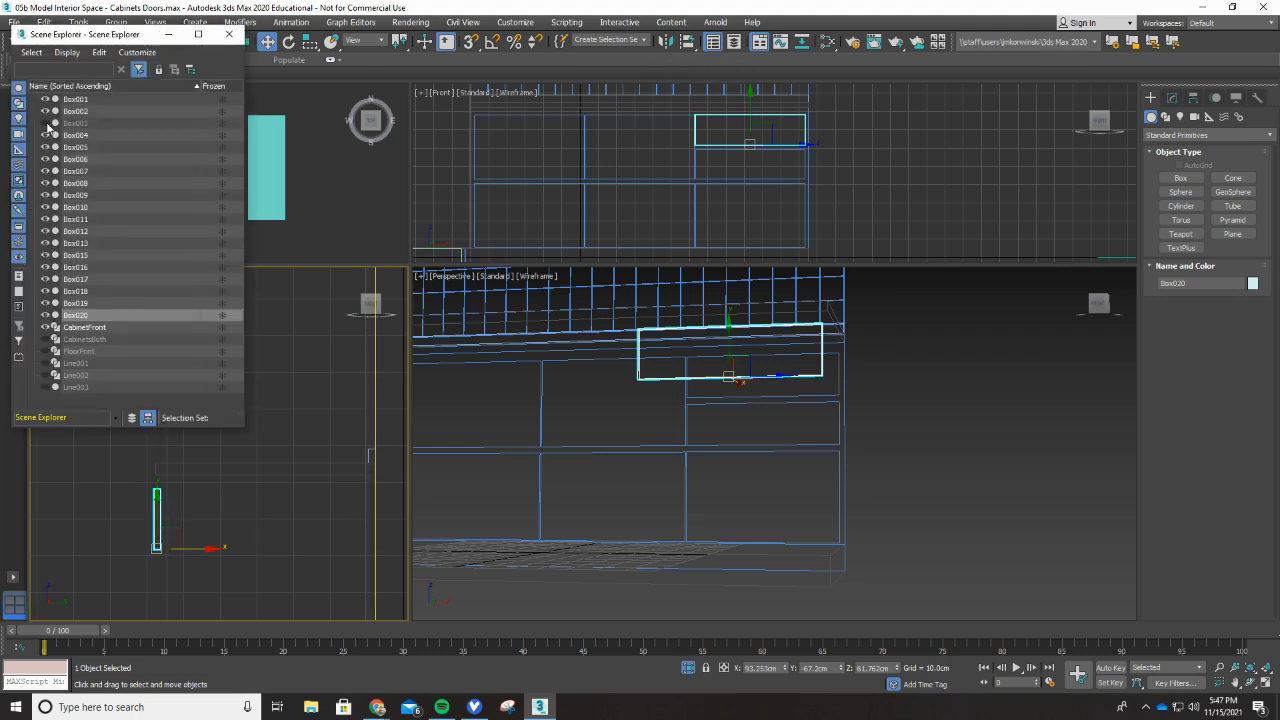
{"action": "left_click", "coordinate": [44, 123]}
{"action": "scroll", "coordinate": [121, 537], "scroll_direction": "up", "scroll_amount": 4}
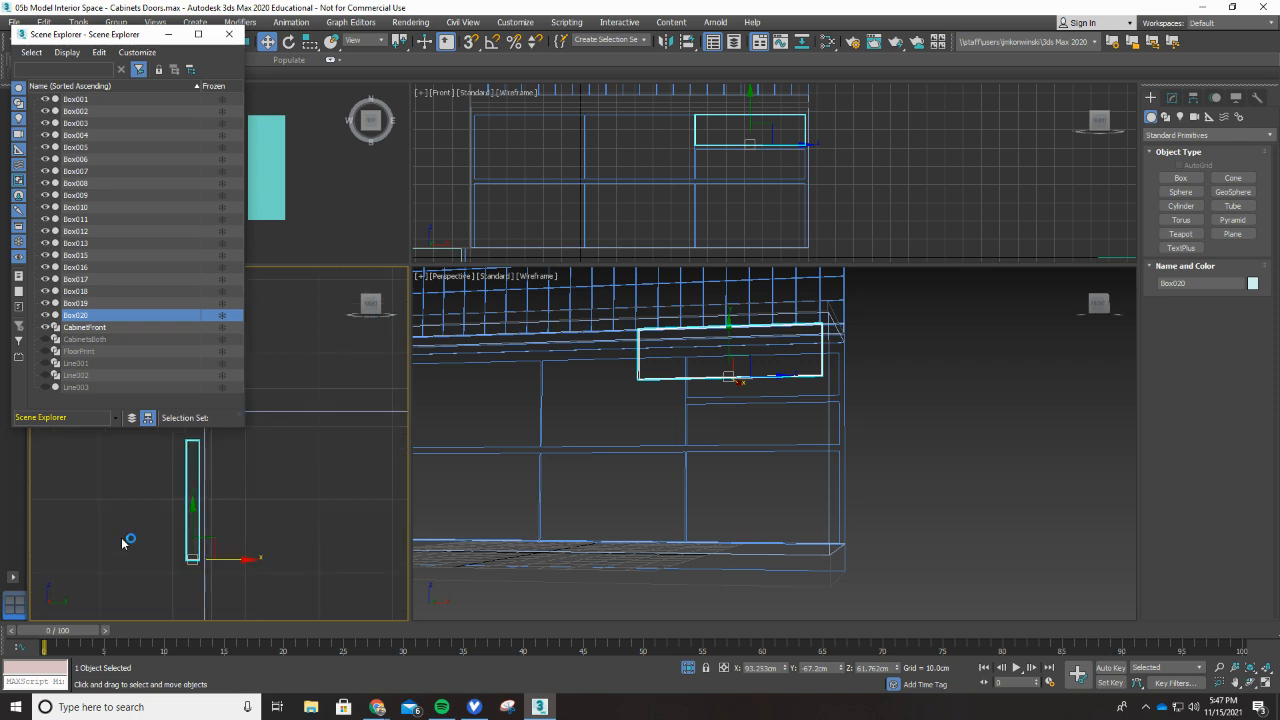
{"action": "left_click_drag", "start_coordinate": [277, 568], "coordinate": [284, 569]}
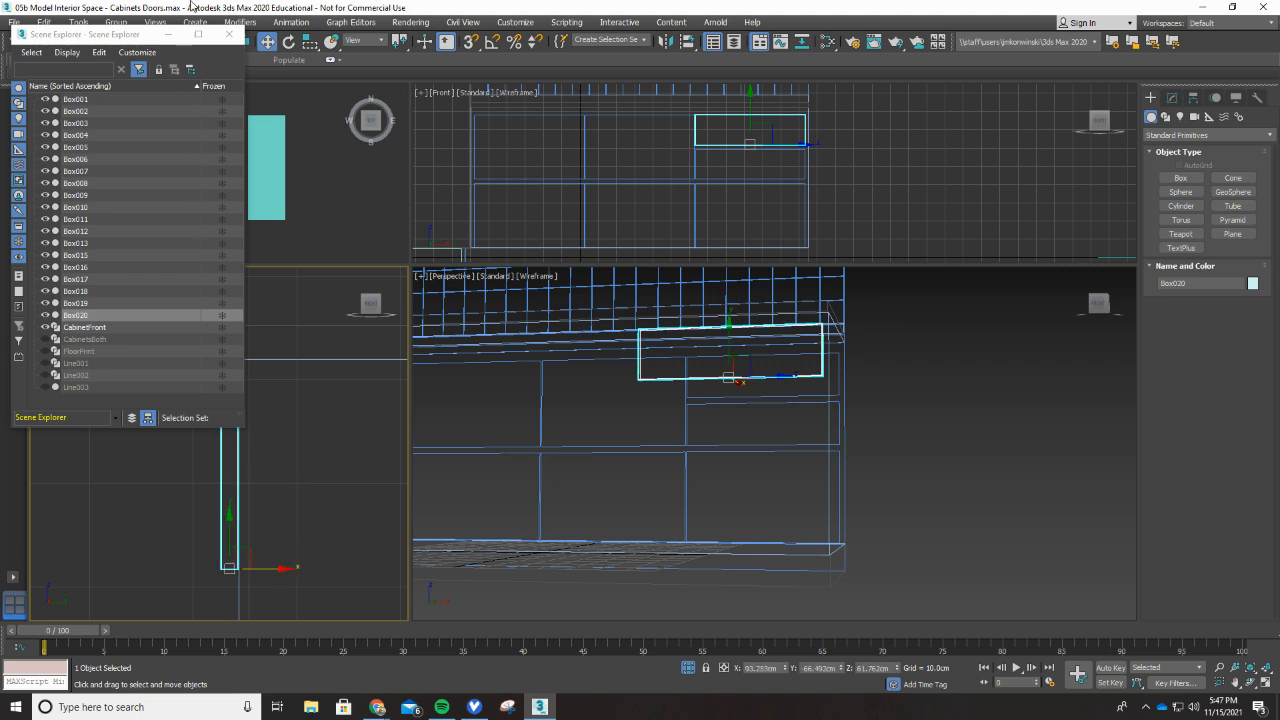
{"action": "left_click", "coordinate": [229, 34]}
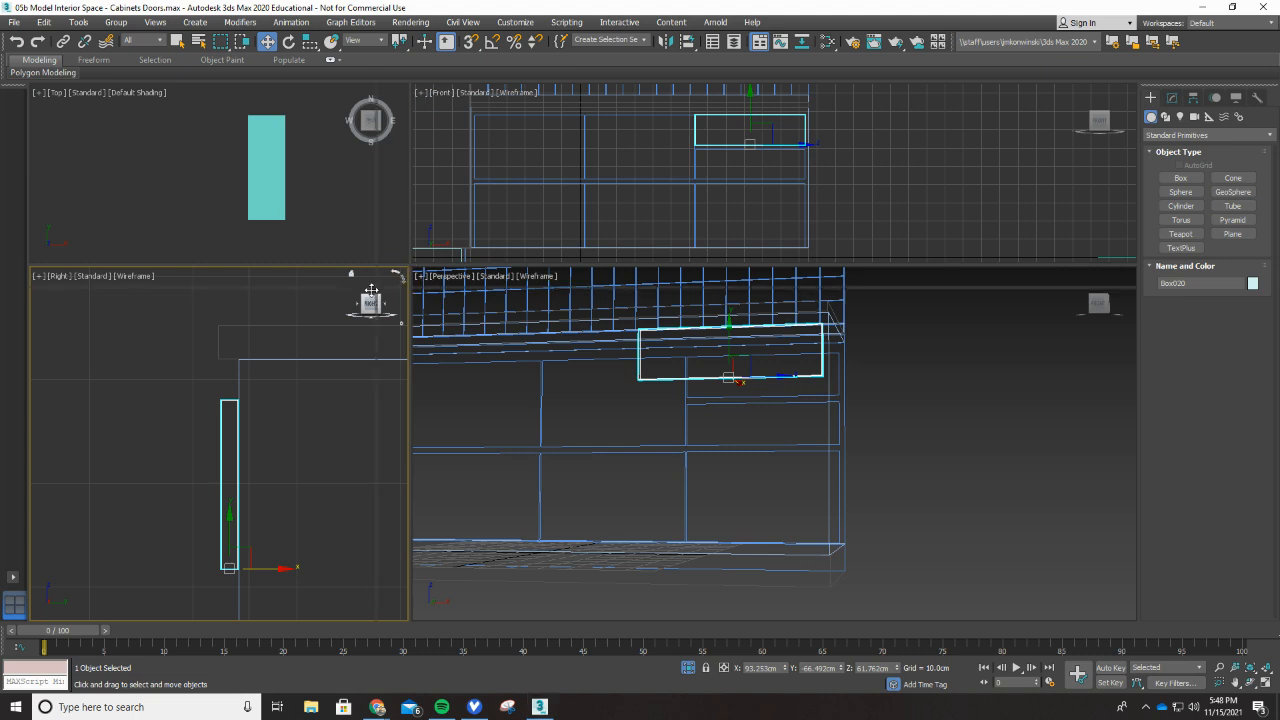
Step: Resize the viewport layout so the Front view of the cabinets takes up most of the workspace
{"action": "left_click_drag", "start_coordinate": [222, 504], "coordinate": [222, 505]}
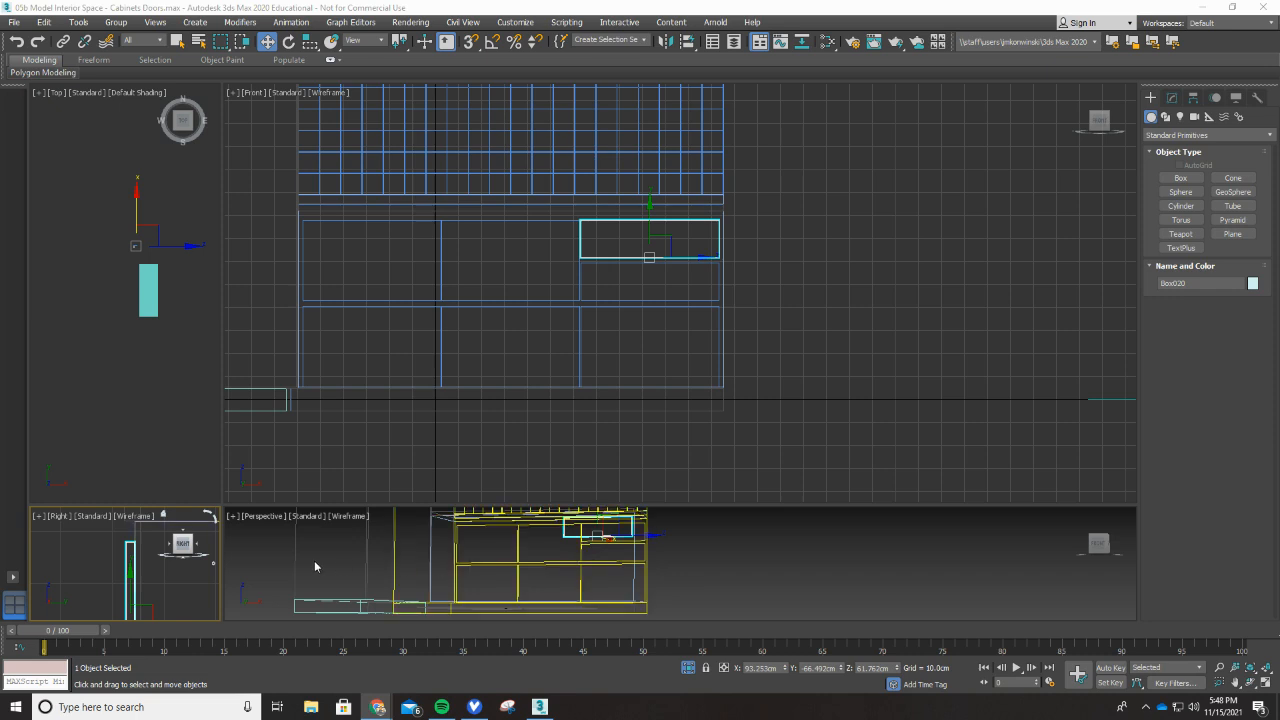
{"action": "scroll", "coordinate": [176, 578], "scroll_direction": "down", "scroll_amount": 3}
{"action": "scroll", "coordinate": [176, 578], "scroll_direction": "down", "scroll_amount": 2}
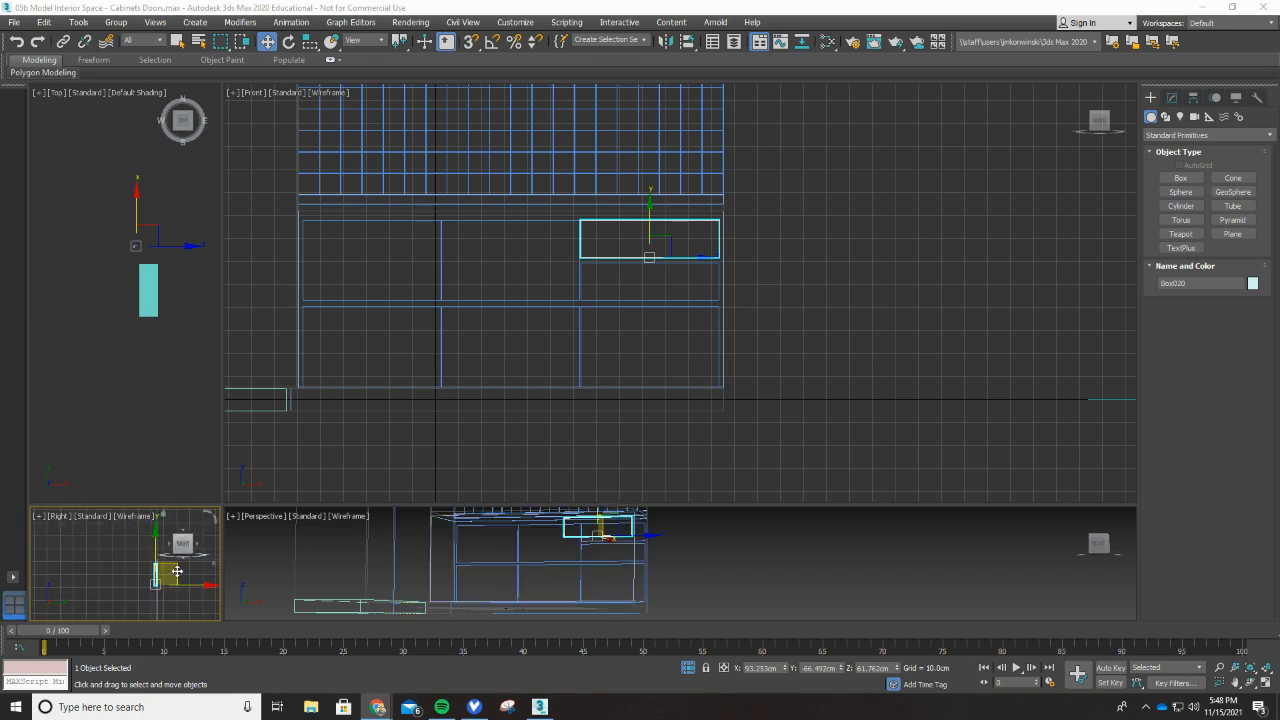
{"action": "left_click_drag", "start_coordinate": [131, 568], "coordinate": [113, 571]}
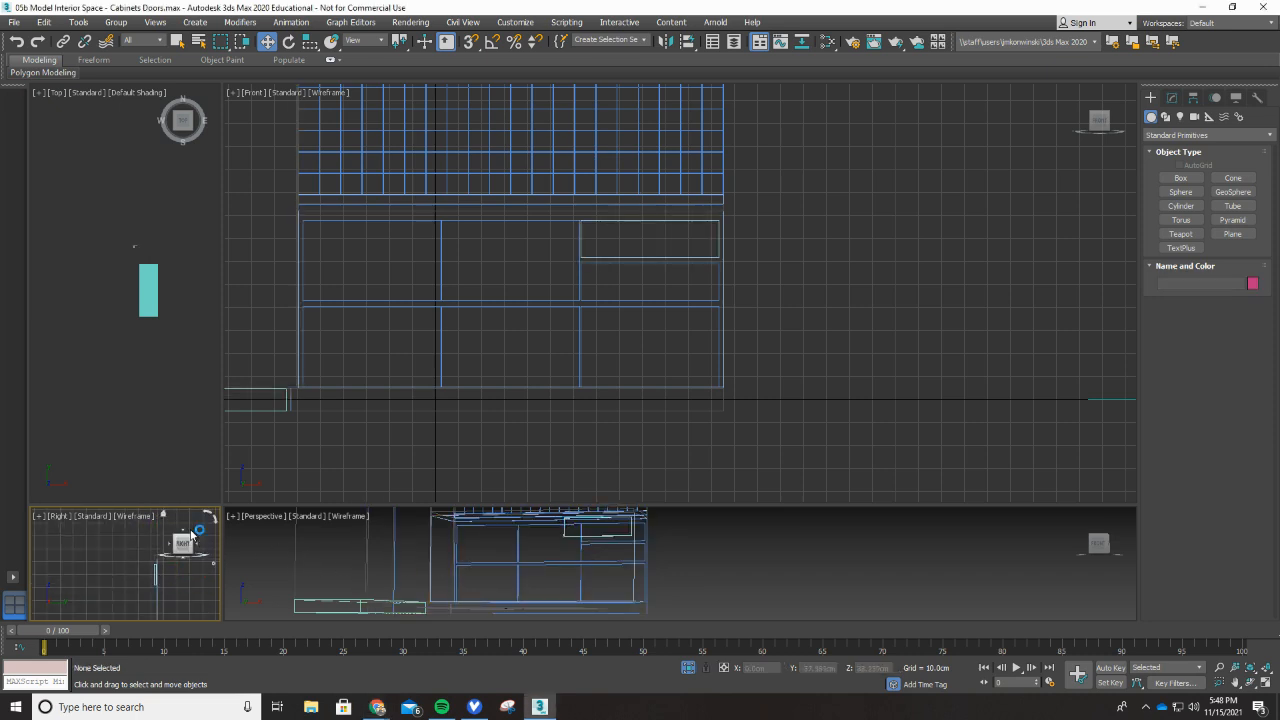
{"action": "left_click", "coordinate": [620, 242]}
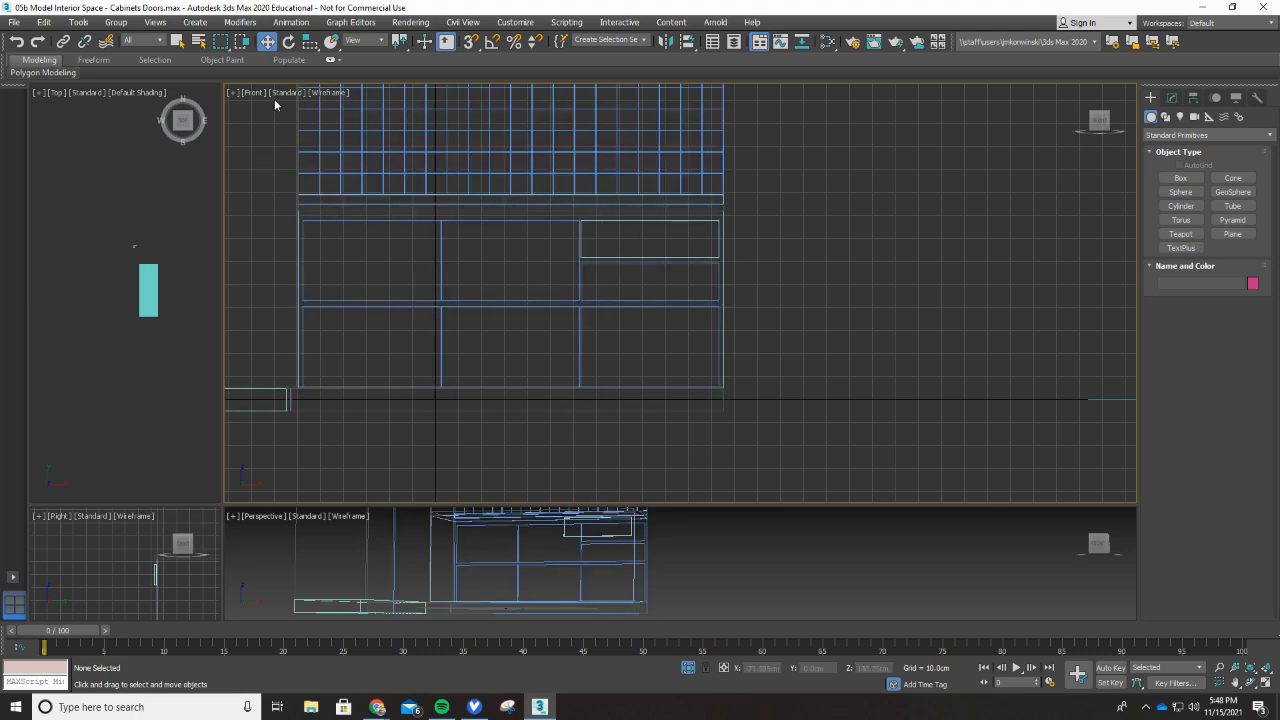
Step: Display the Front view with Default Shading and change the drawer front box's object color to red
{"action": "left_click", "coordinate": [320, 93]}
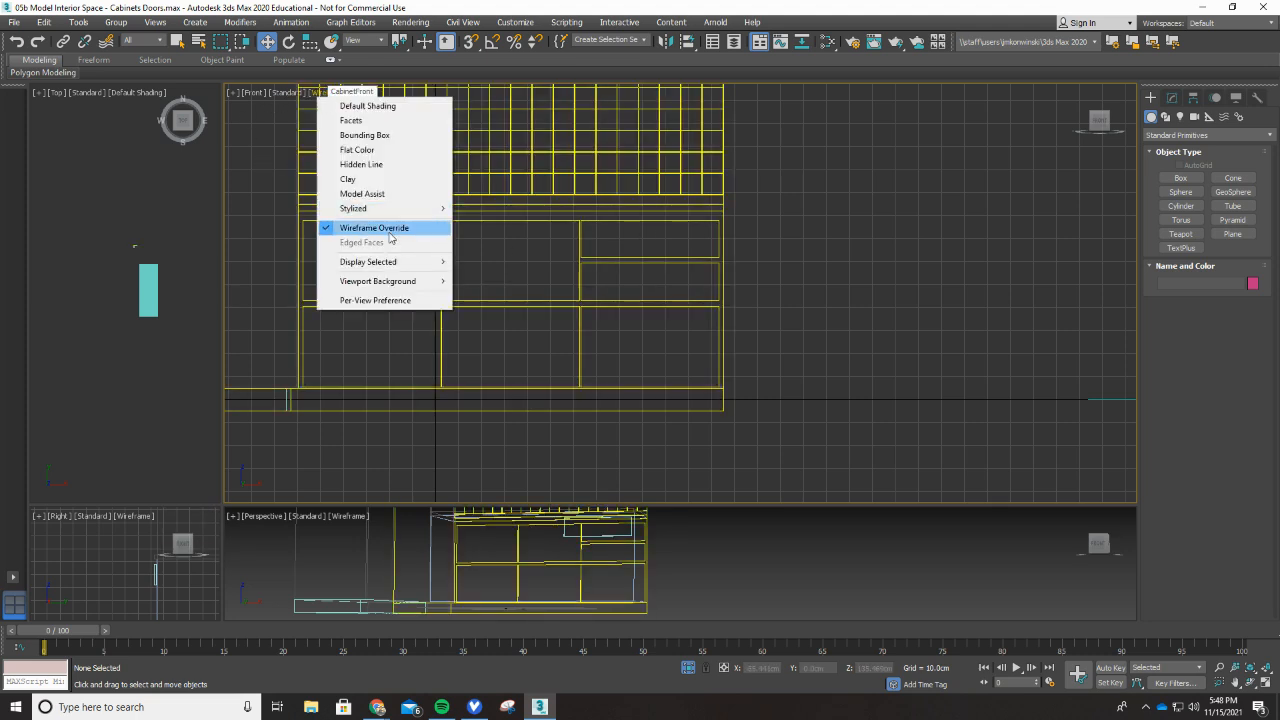
{"action": "left_click", "coordinate": [370, 106]}
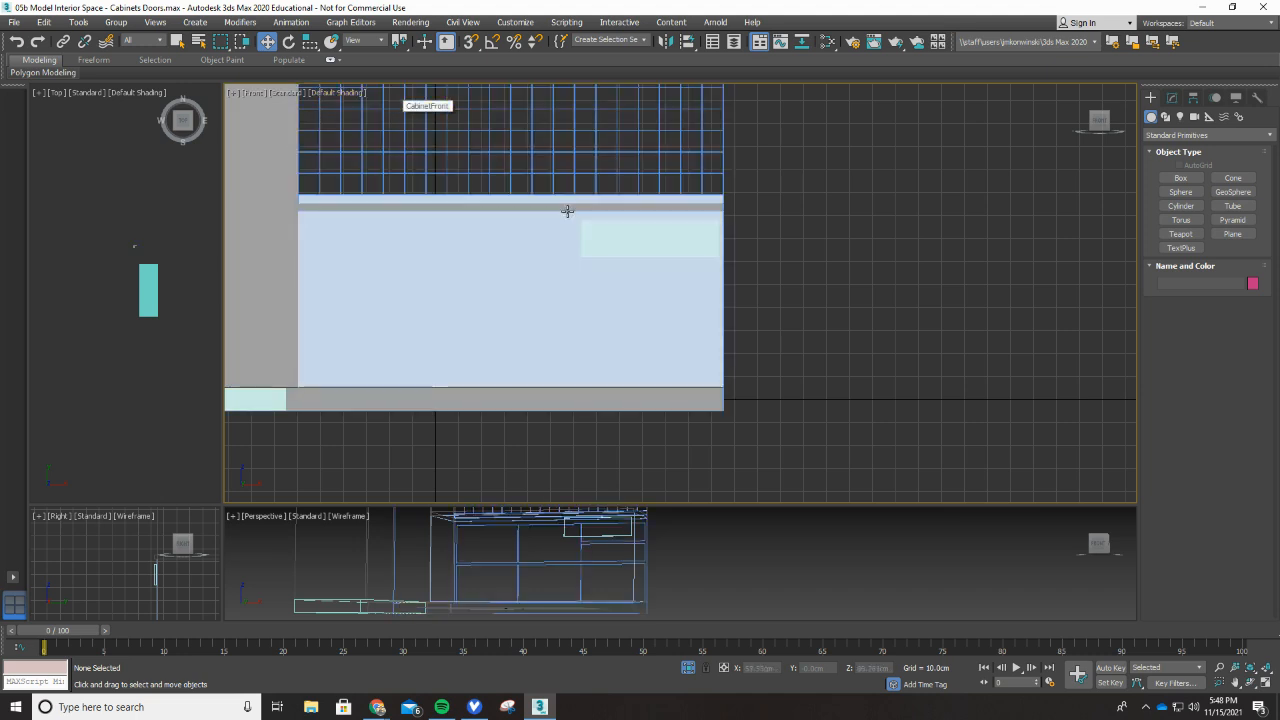
{"action": "left_click", "coordinate": [666, 242]}
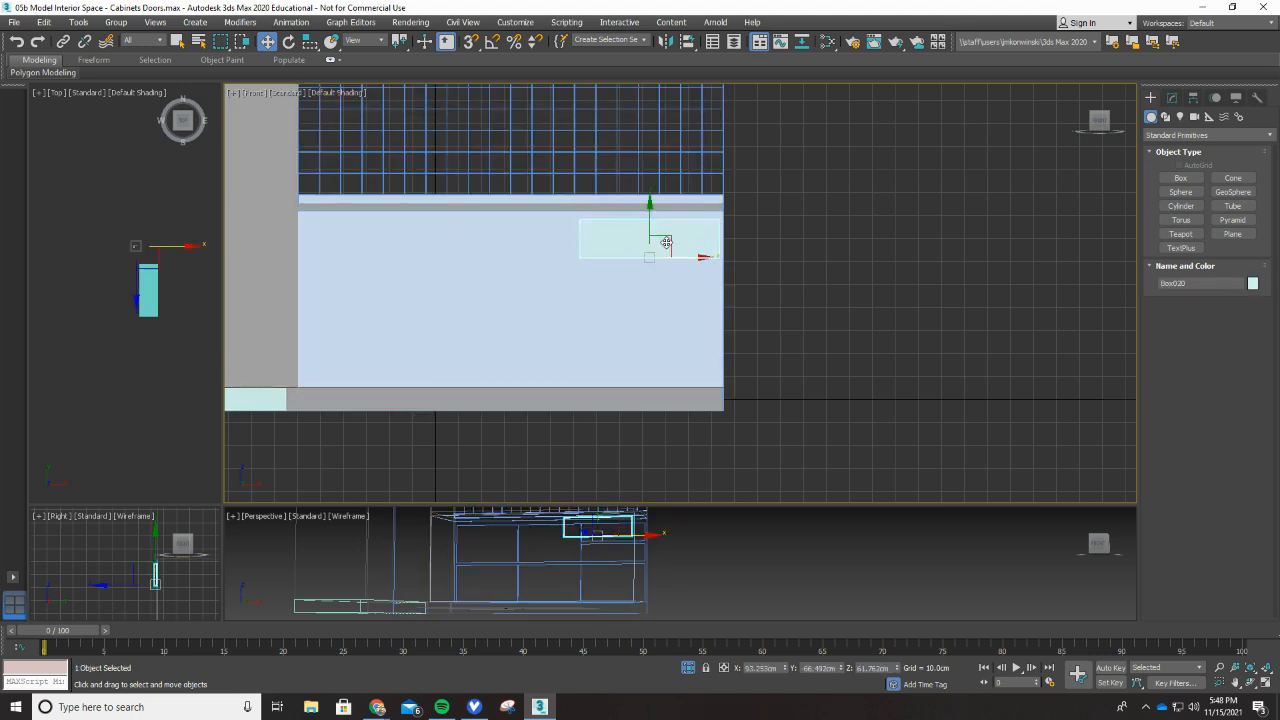
{"action": "left_click", "coordinate": [1253, 284]}
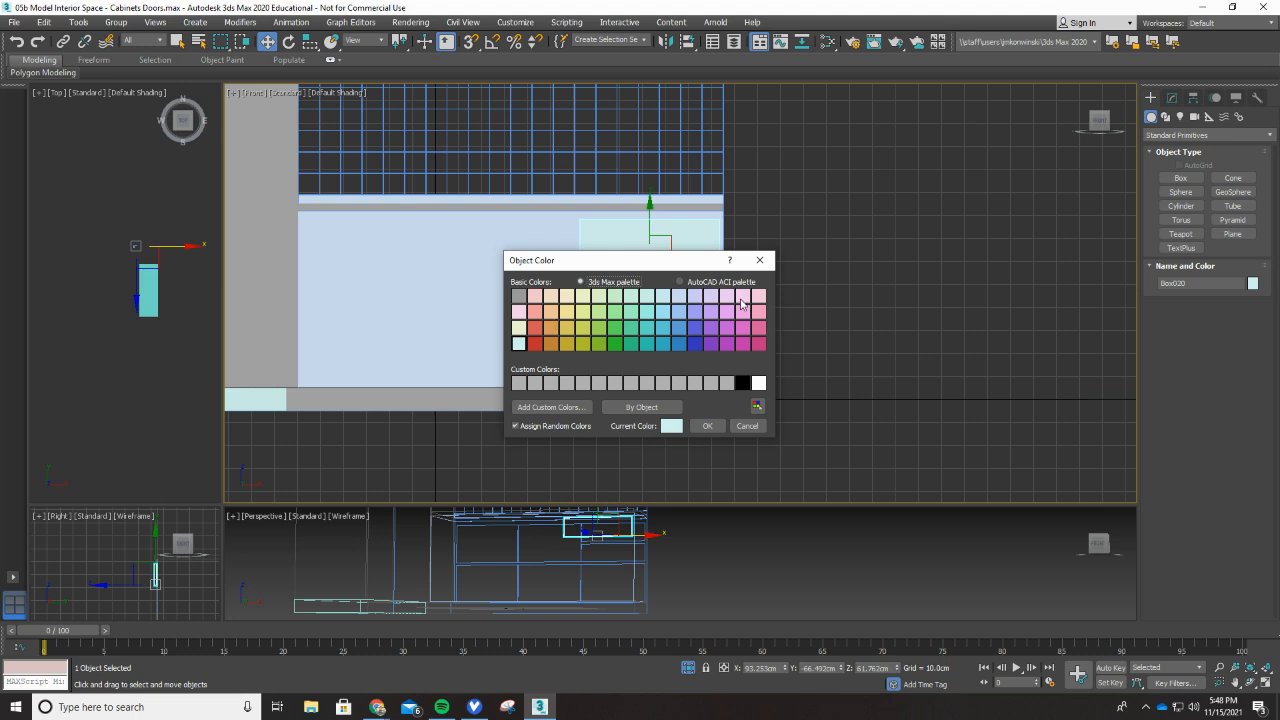
{"action": "left_click", "coordinate": [535, 327]}
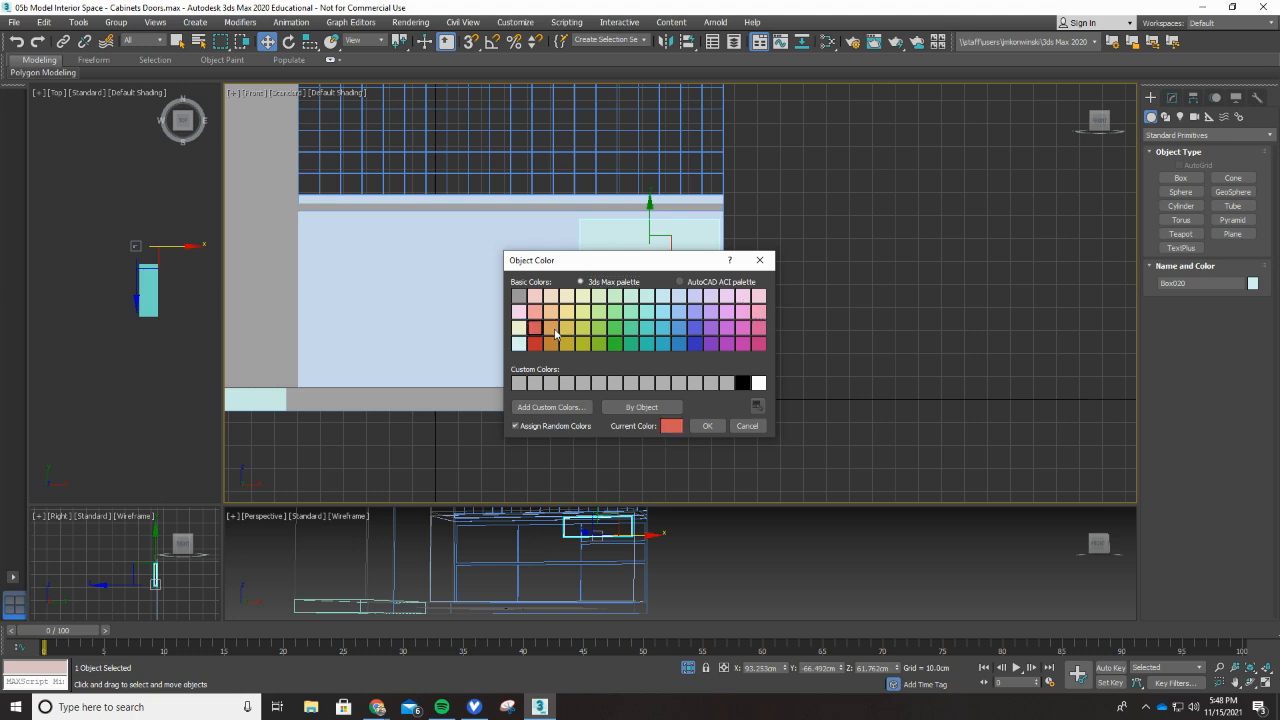
{"action": "left_click", "coordinate": [707, 426]}
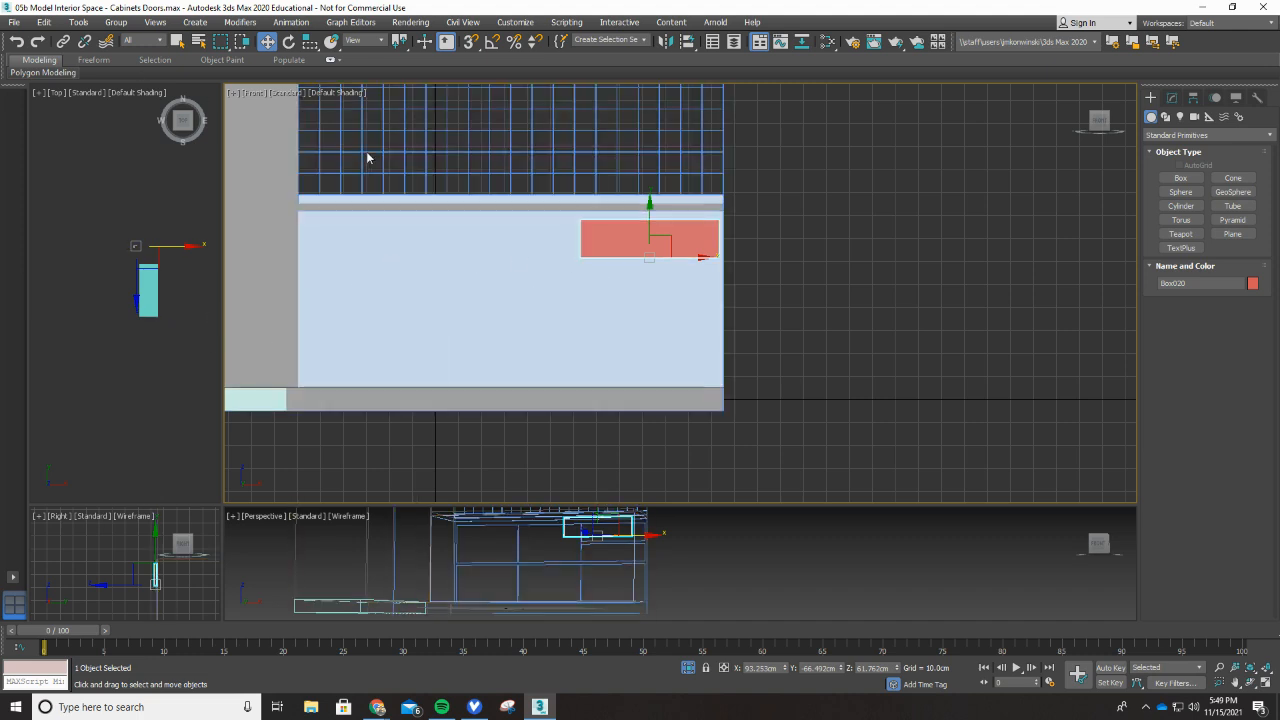
Step: Return the Front view to Wireframe Override and clone the drawer front down onto the lower small drawer outline as one instance
{"action": "left_click", "coordinate": [325, 94]}
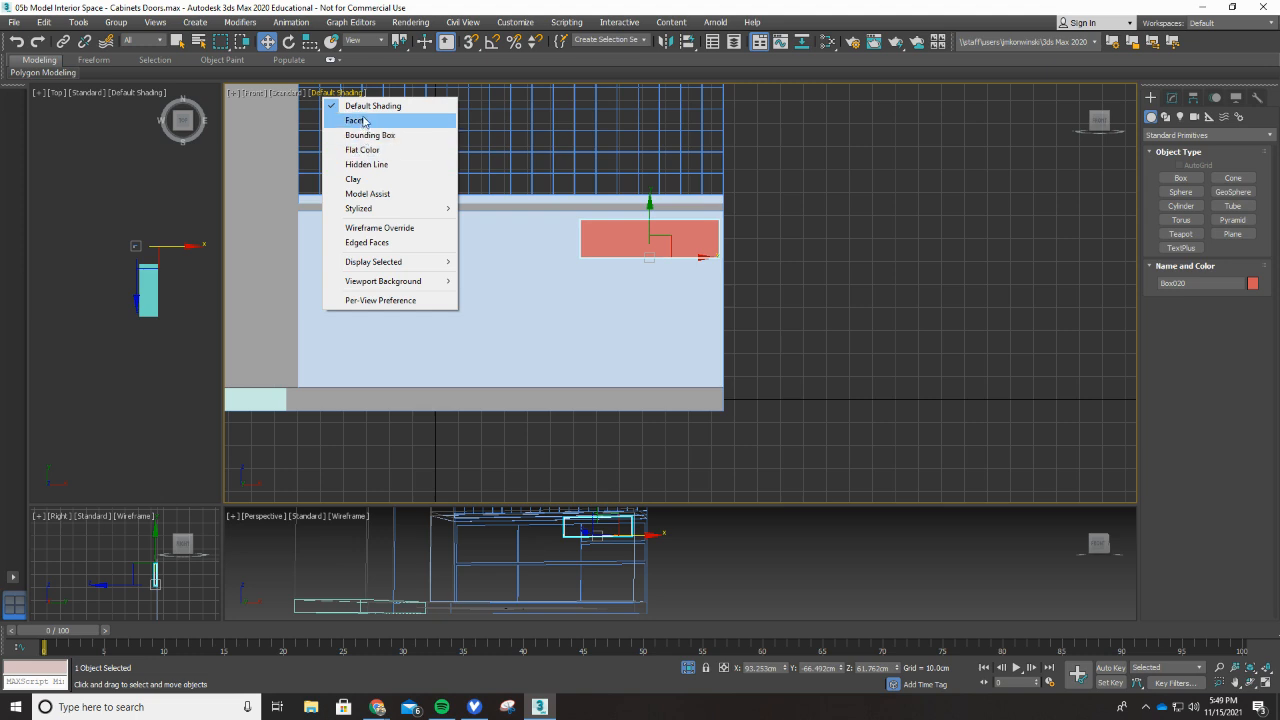
{"action": "left_click", "coordinate": [360, 227]}
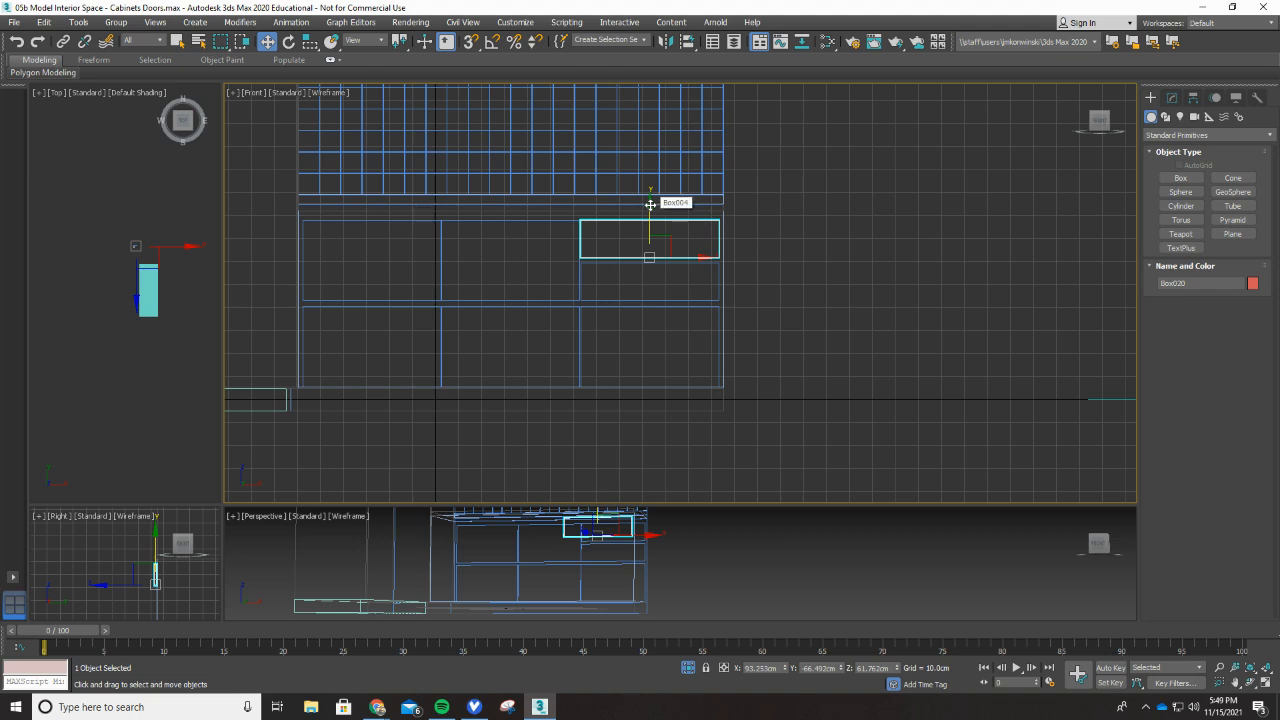
{"action": "left_click_drag", "start_coordinate": [651, 201], "coordinate": [650, 253], "text": "shift"}
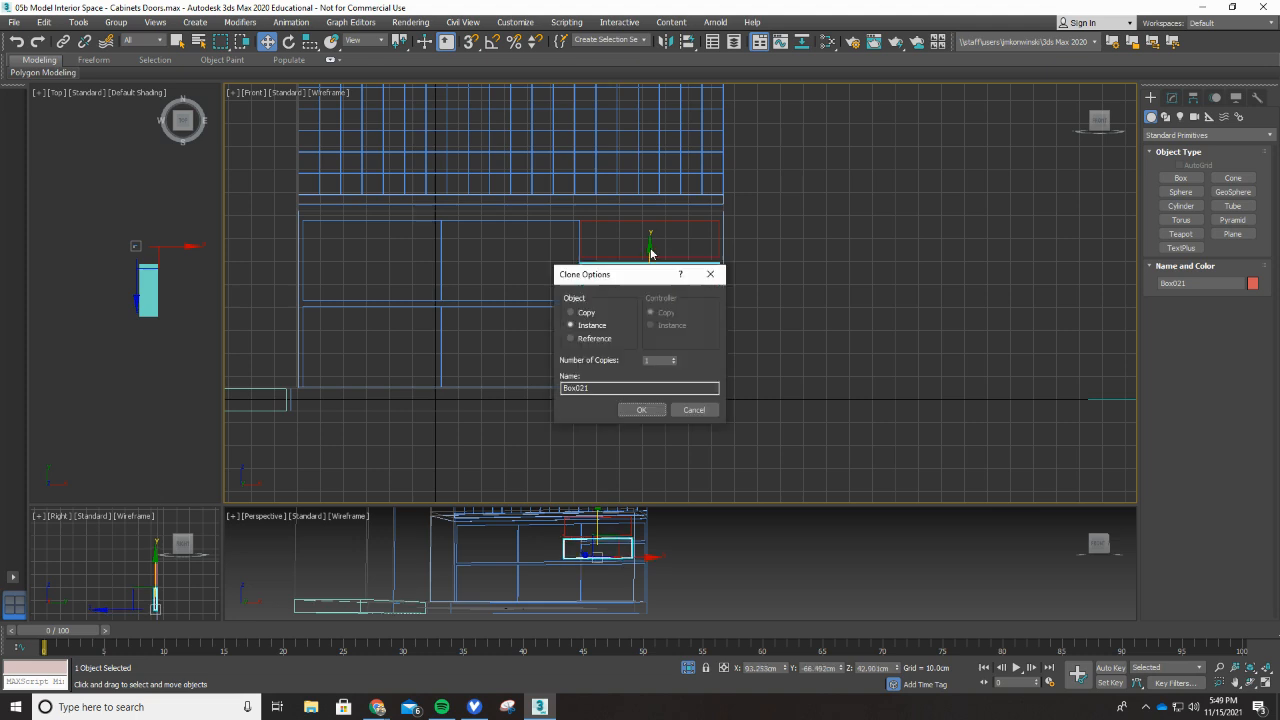
{"action": "left_click", "coordinate": [642, 412]}
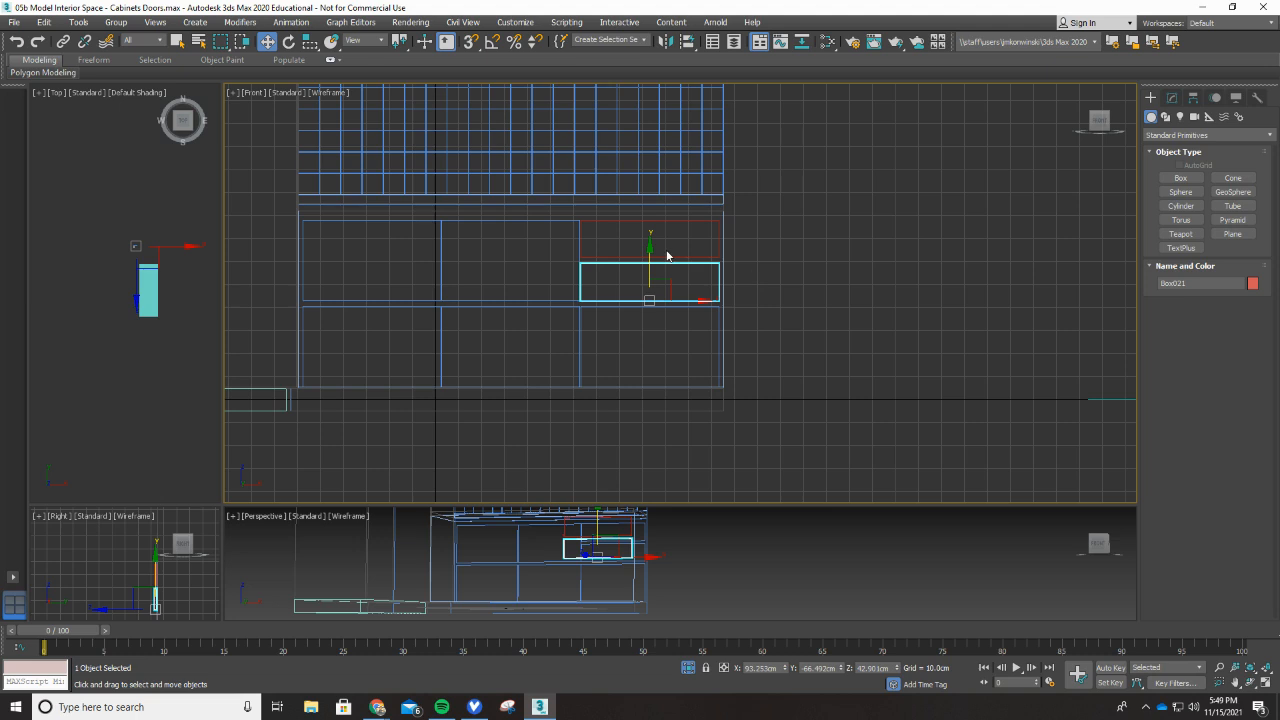
Step: Clone the lower small drawer front down onto the upper part of the large drawer outline as one instance
{"action": "left_click_drag", "start_coordinate": [650, 247], "coordinate": [654, 291], "text": "shift"}
{"action": "left_click", "coordinate": [598, 326]}
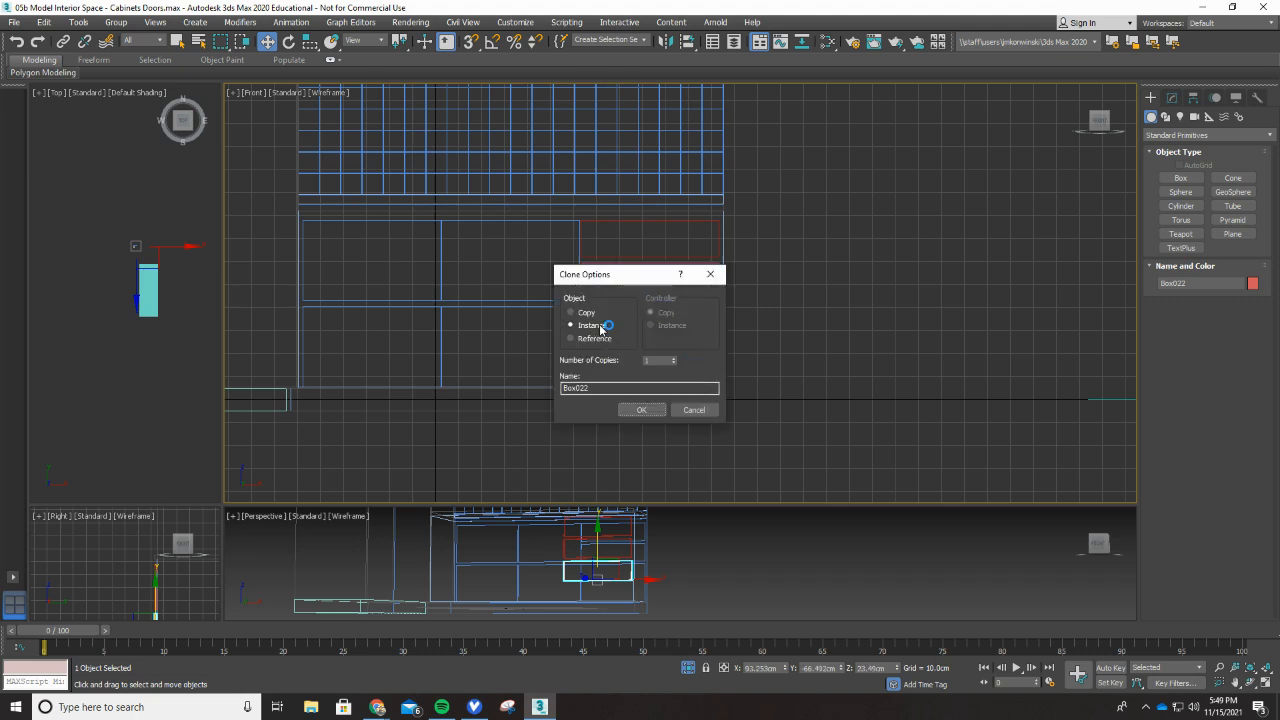
{"action": "left_click", "coordinate": [642, 410]}
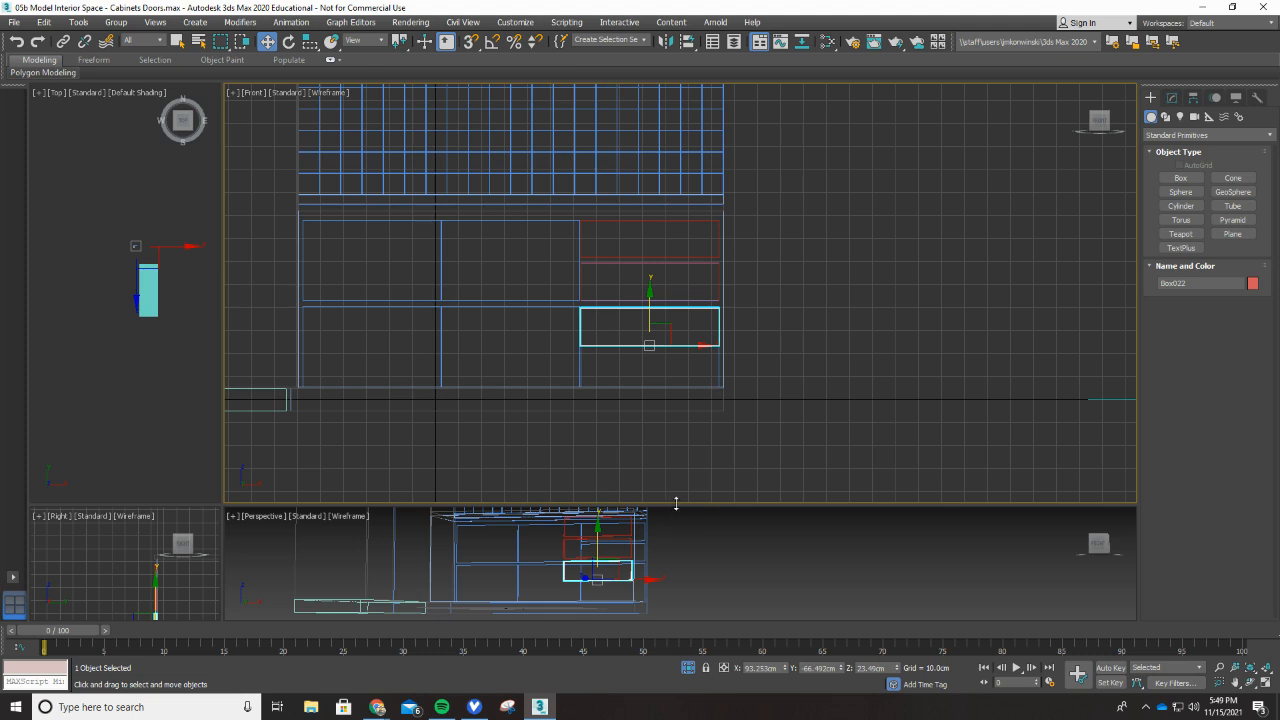
Step: Enlarge the Perspective view around the lower cabinet and display it with Default Shading
{"action": "left_click_drag", "start_coordinate": [711, 389], "coordinate": [744, 305]}
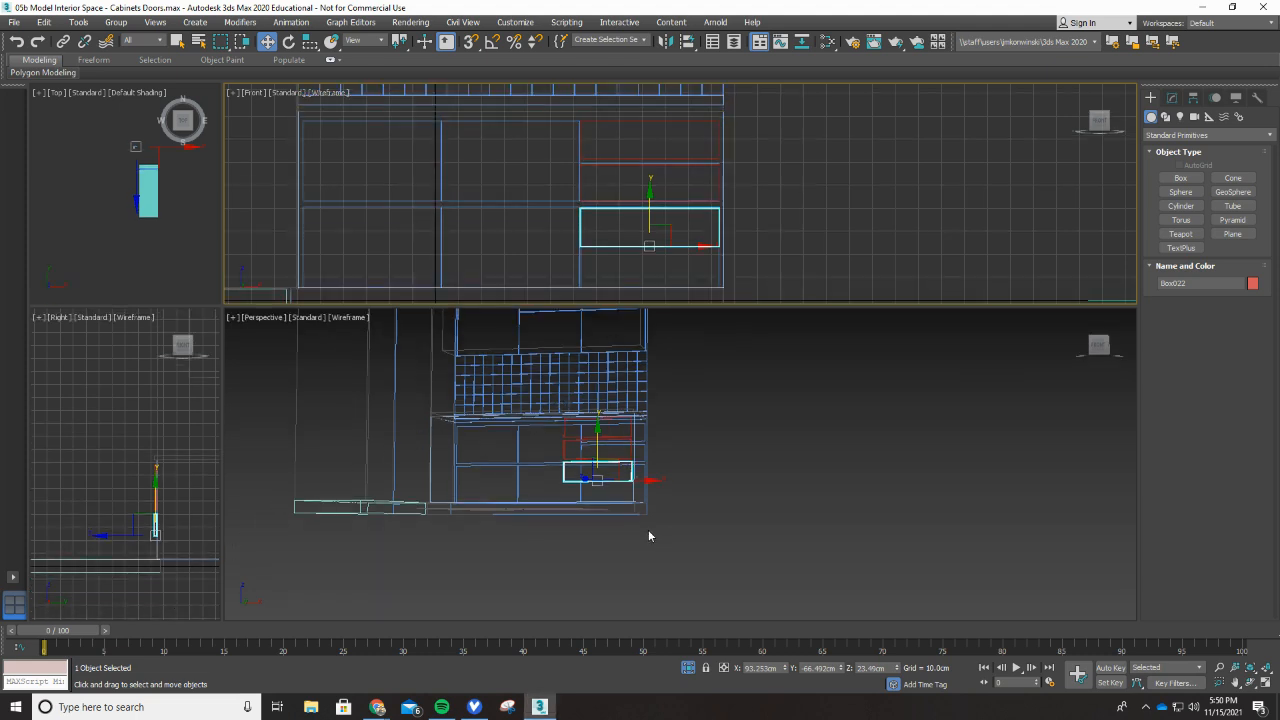
{"action": "scroll", "coordinate": [598, 496], "scroll_direction": "up", "scroll_amount": 2}
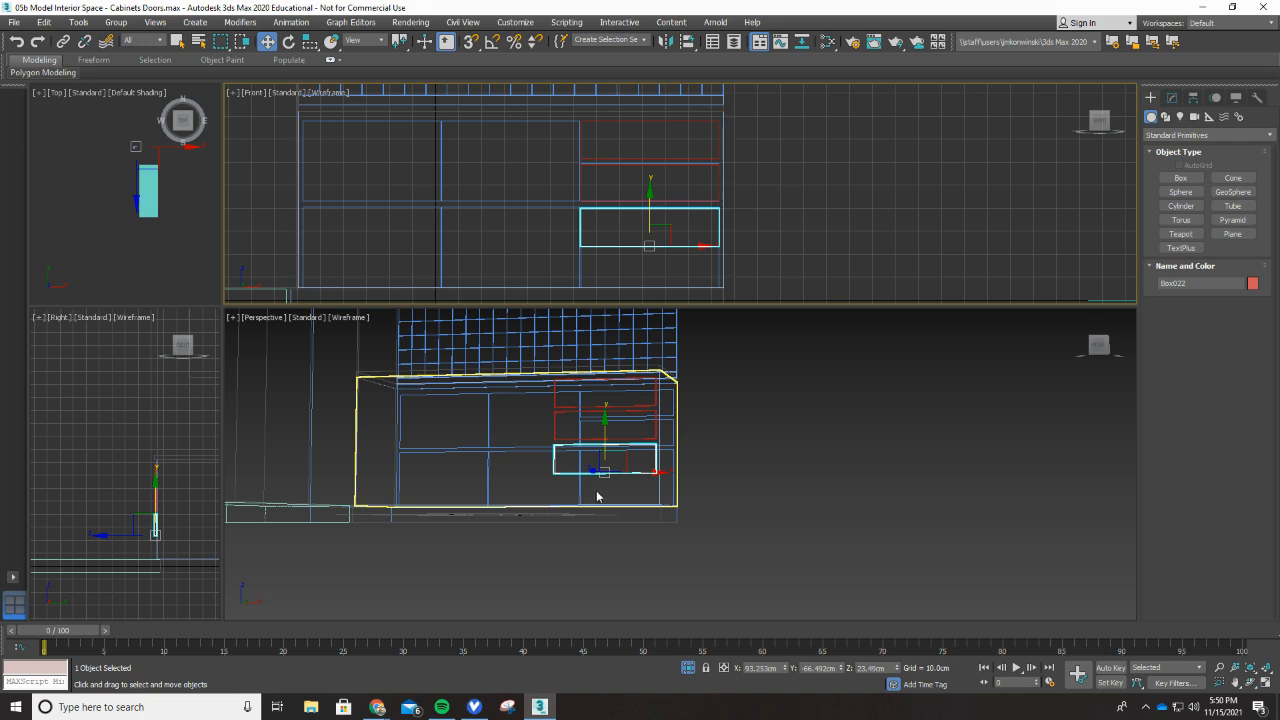
{"action": "scroll", "coordinate": [596, 494], "scroll_direction": "up", "scroll_amount": 2}
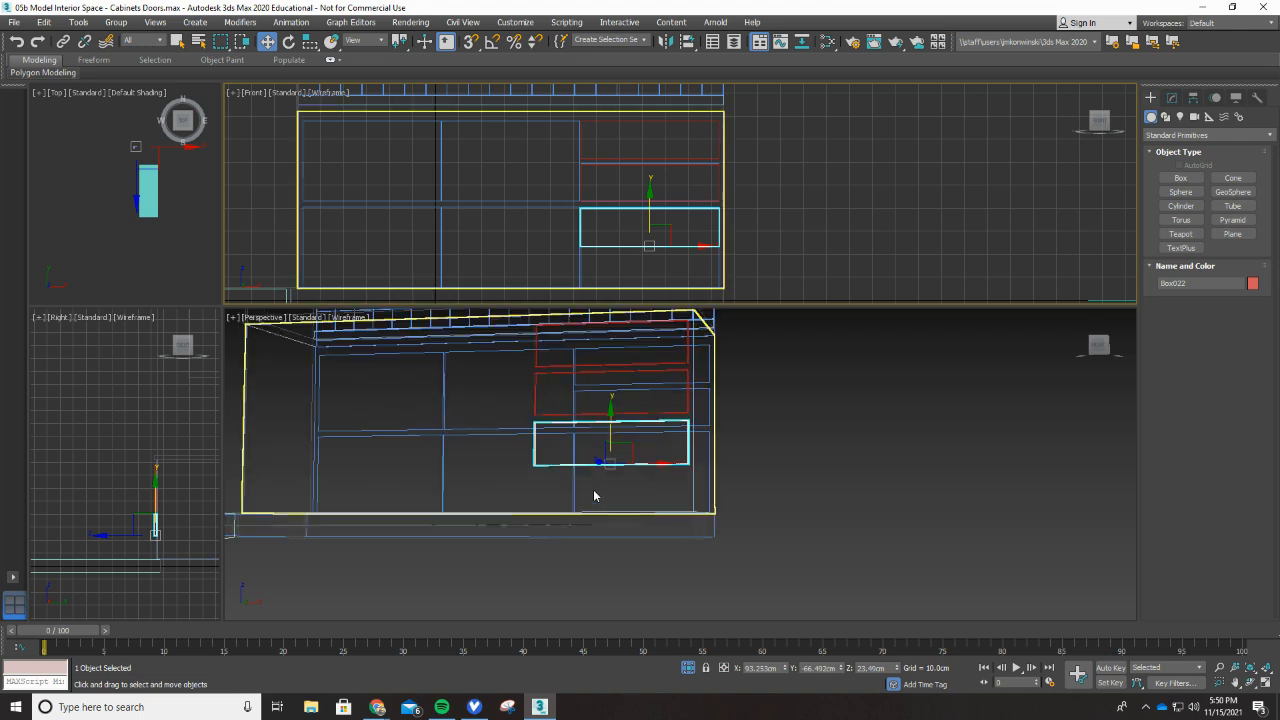
{"action": "left_click", "coordinate": [359, 320]}
{"action": "left_click", "coordinate": [390, 332]}
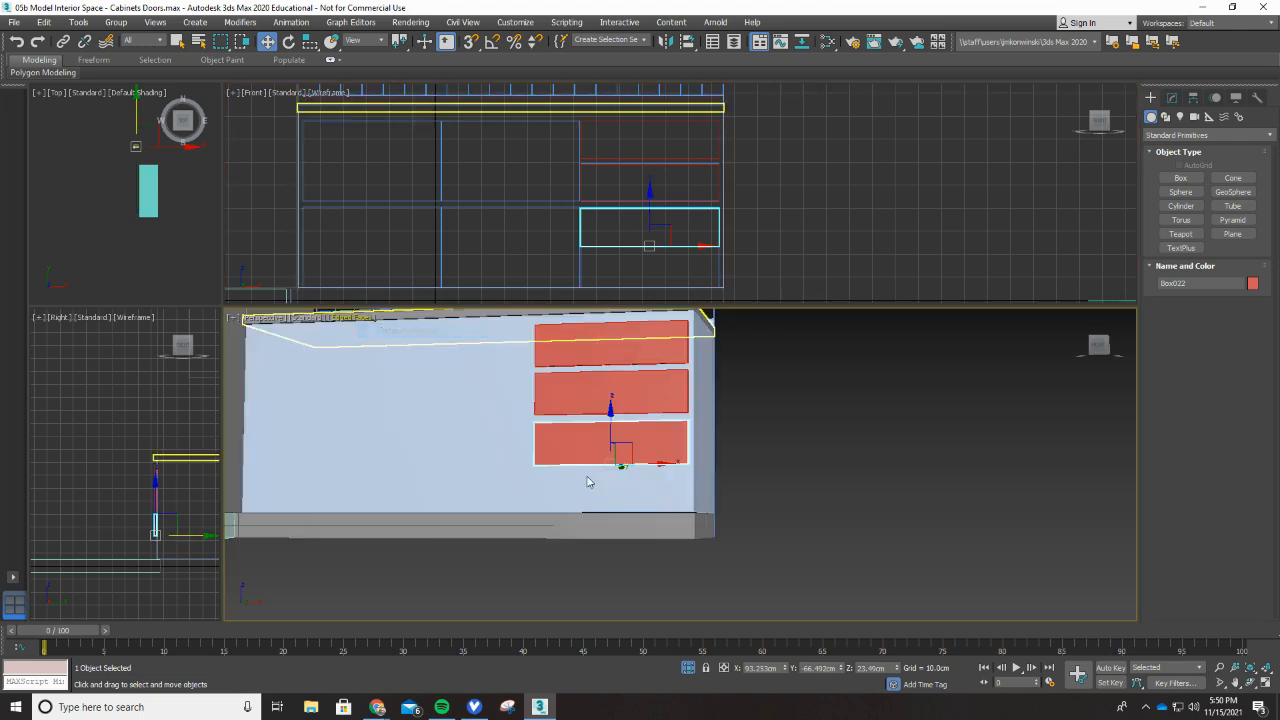
Step: Convert the lowest drawer front box to an Editable Poly and enter Polygon sub-object level
{"action": "scroll", "coordinate": [621, 510], "scroll_direction": "up", "scroll_amount": 2}
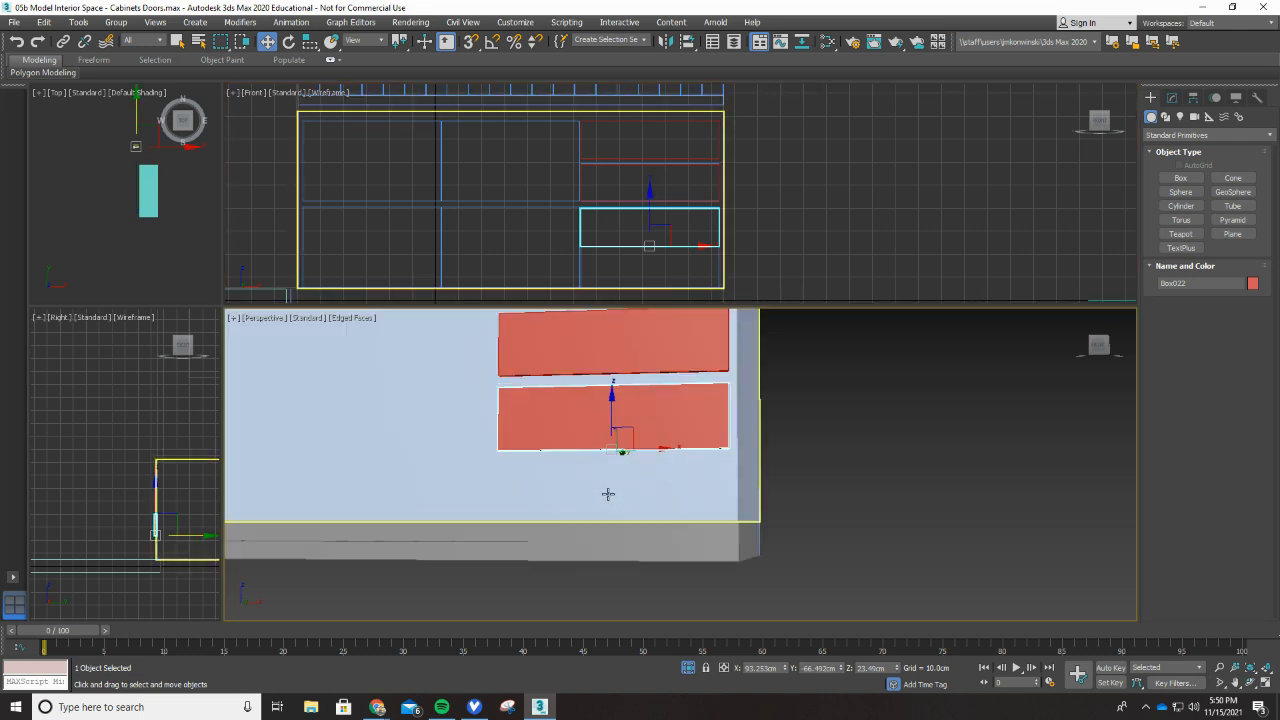
{"action": "right_click", "coordinate": [569, 400]}
{"action": "mouse_move", "coordinate": [628, 539]}
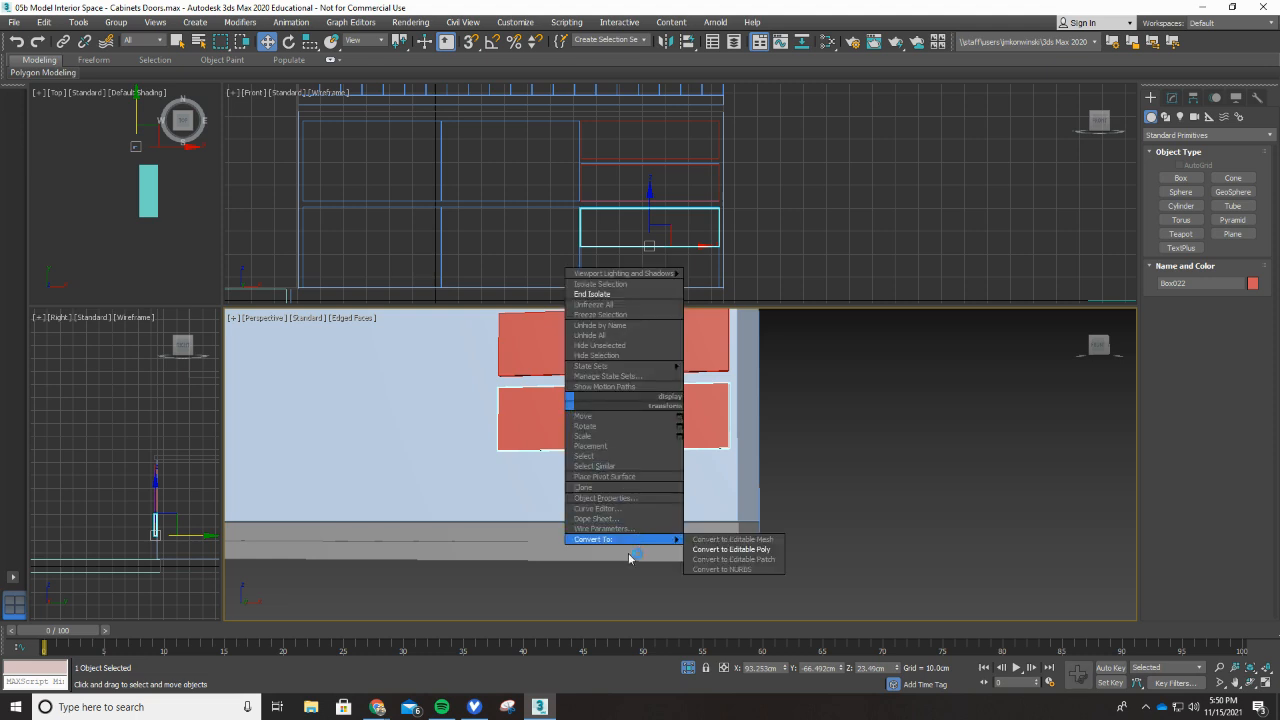
{"action": "left_click", "coordinate": [735, 549]}
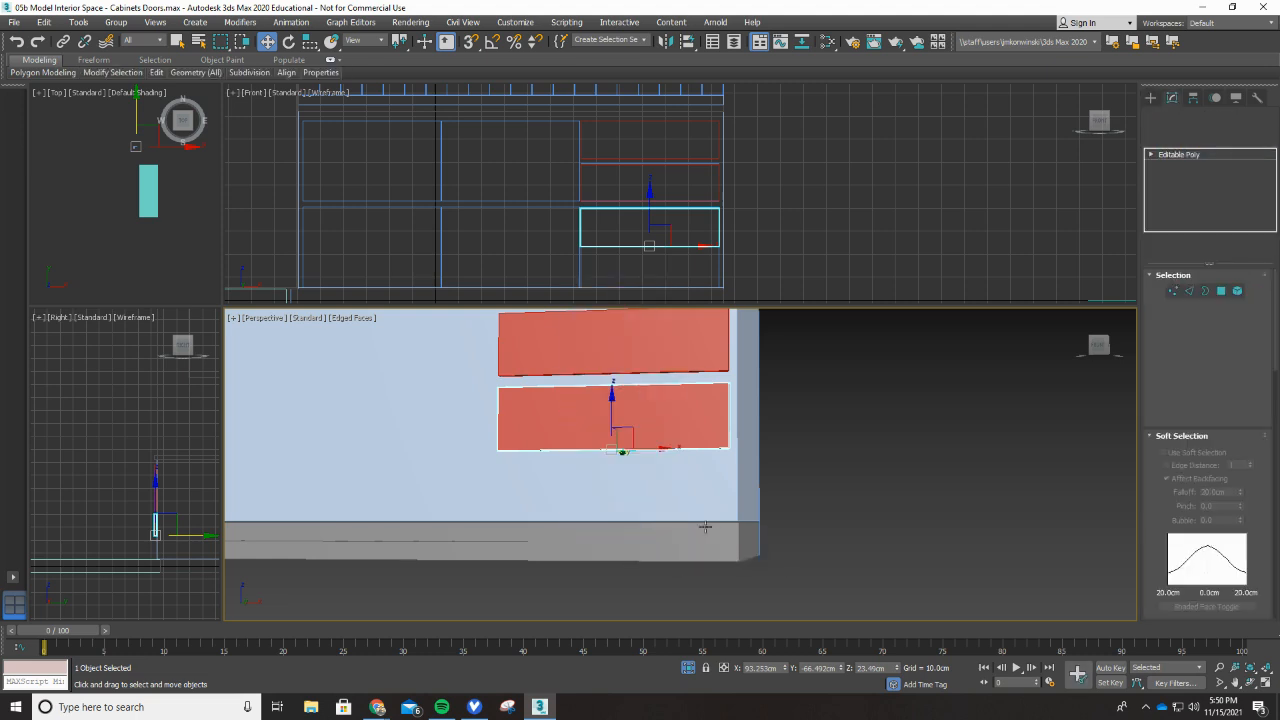
{"action": "left_click", "coordinate": [1221, 291]}
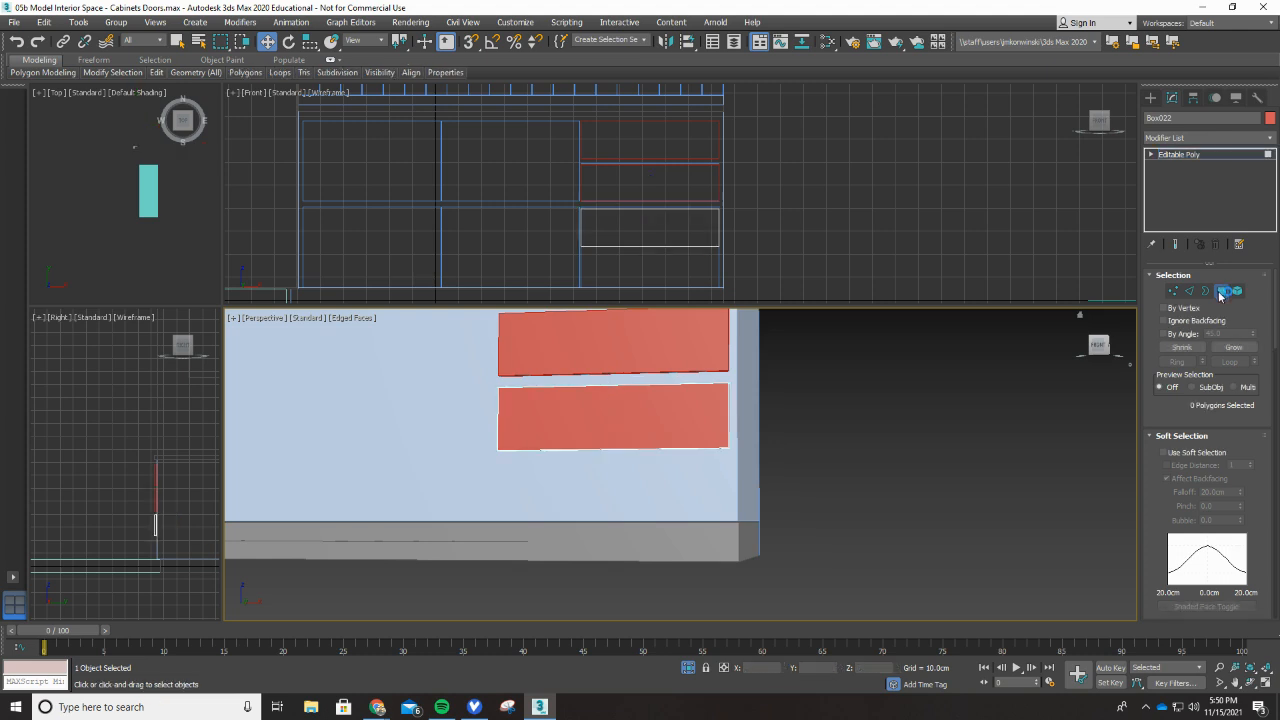
{"action": "key", "text": "super"}
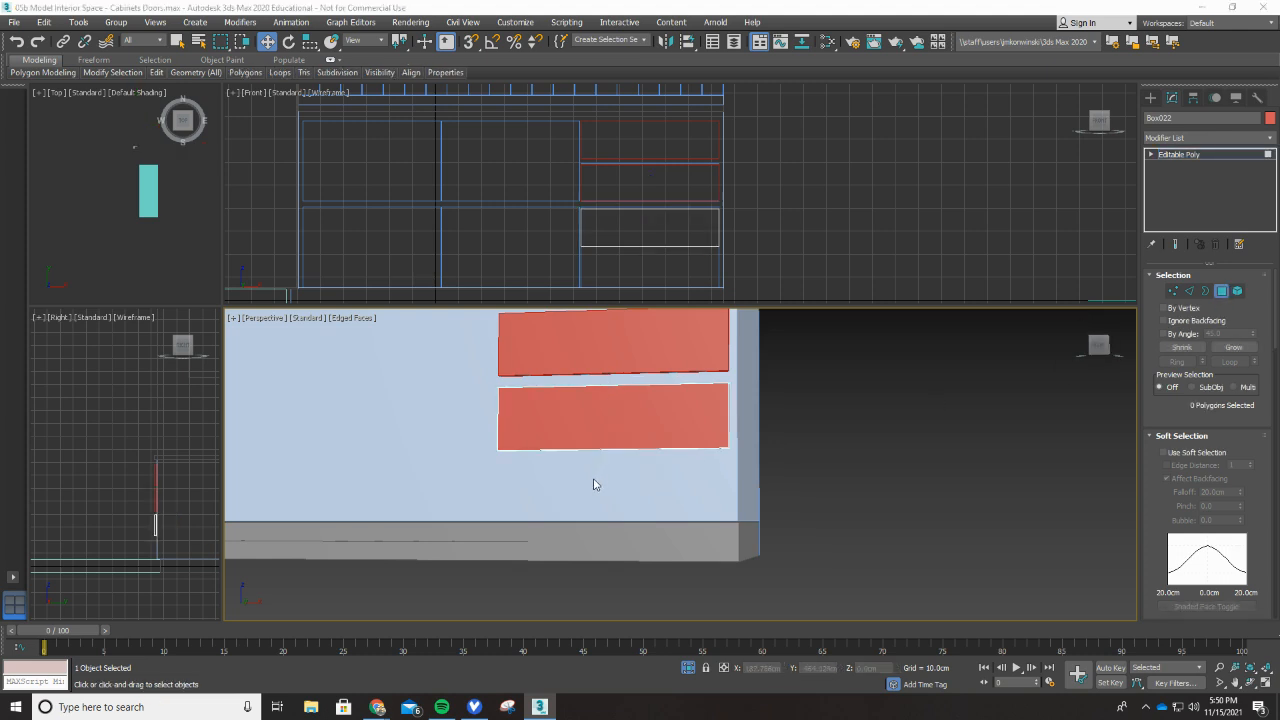
{"action": "key", "text": "F1"}
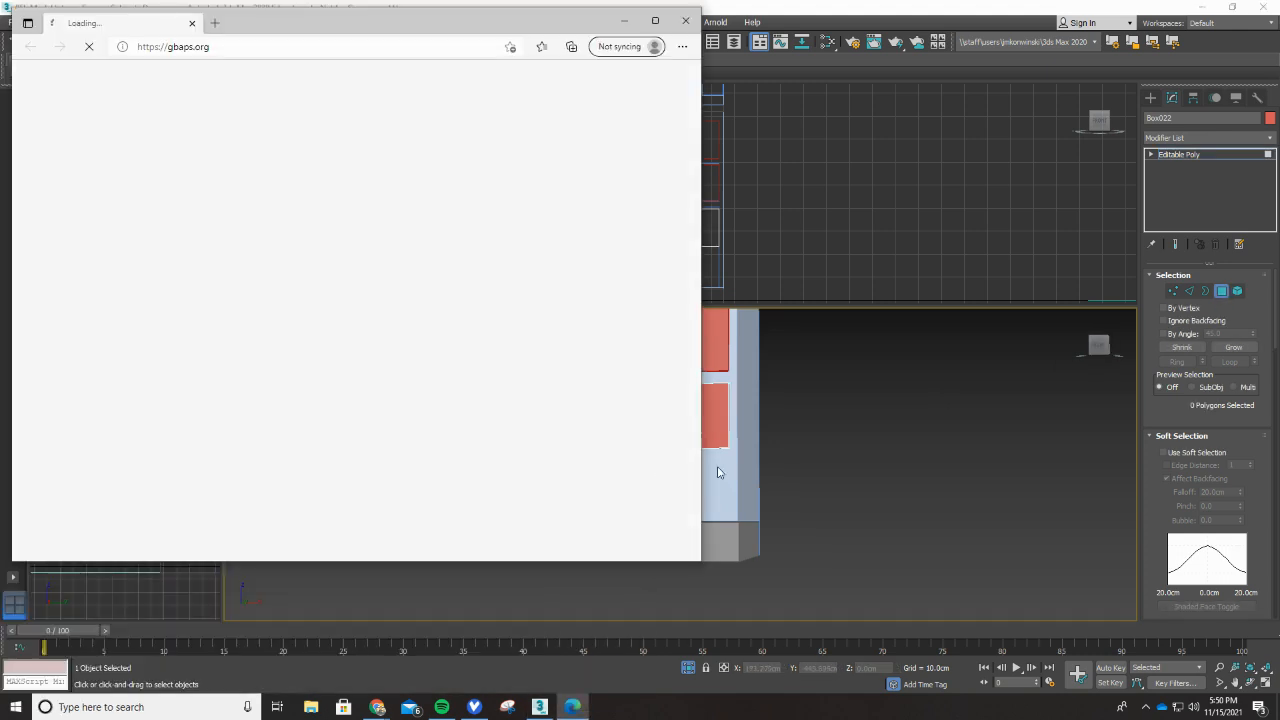
{"action": "left_click", "coordinate": [830, 485]}
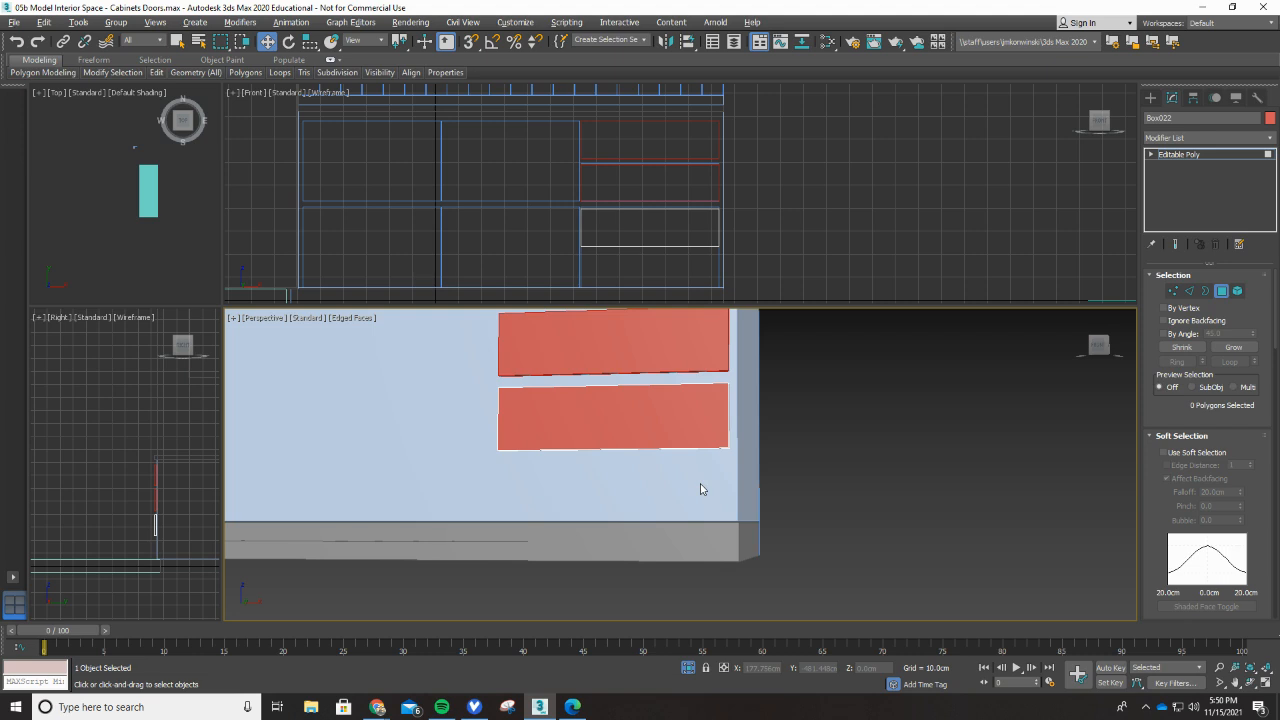
Step: Move the lowest drawer front's bottom polygon down to the large drawer outline's lower edge, at Z 5.53 cm
{"action": "middle_click_drag", "start_coordinate": [700, 489], "coordinate": [687, 445], "text": "alt"}
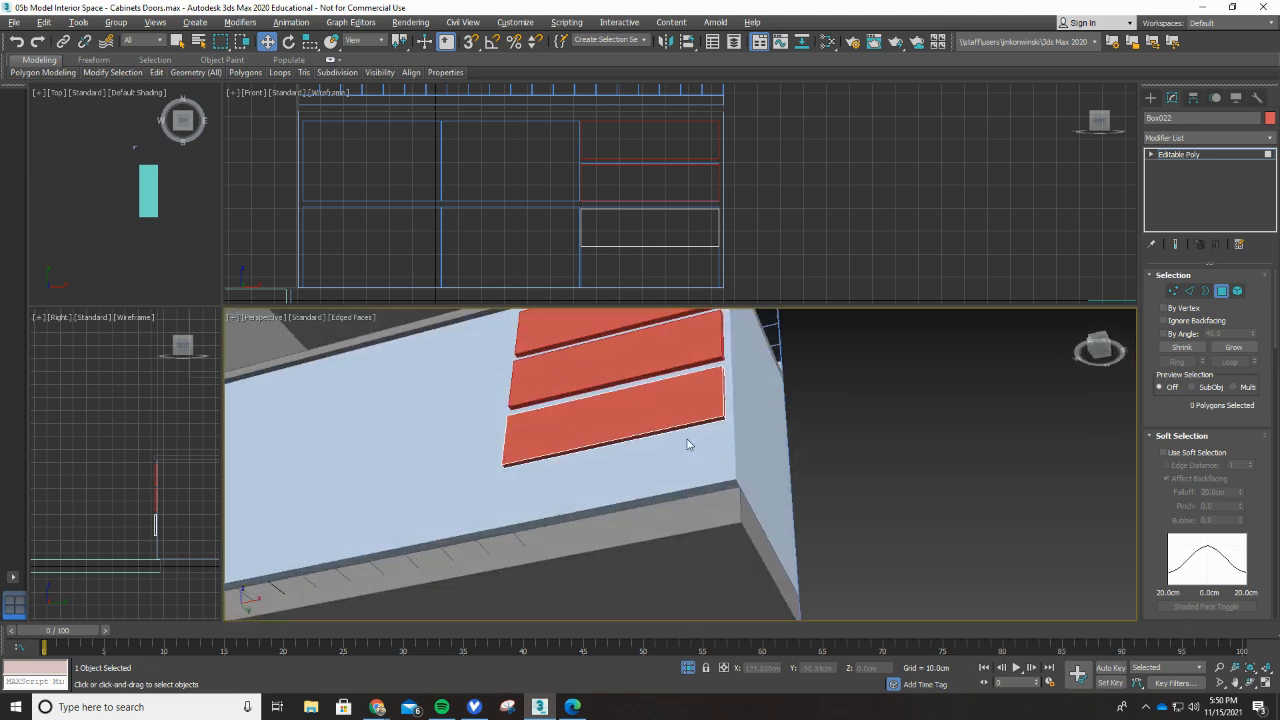
{"action": "left_click", "coordinate": [676, 428]}
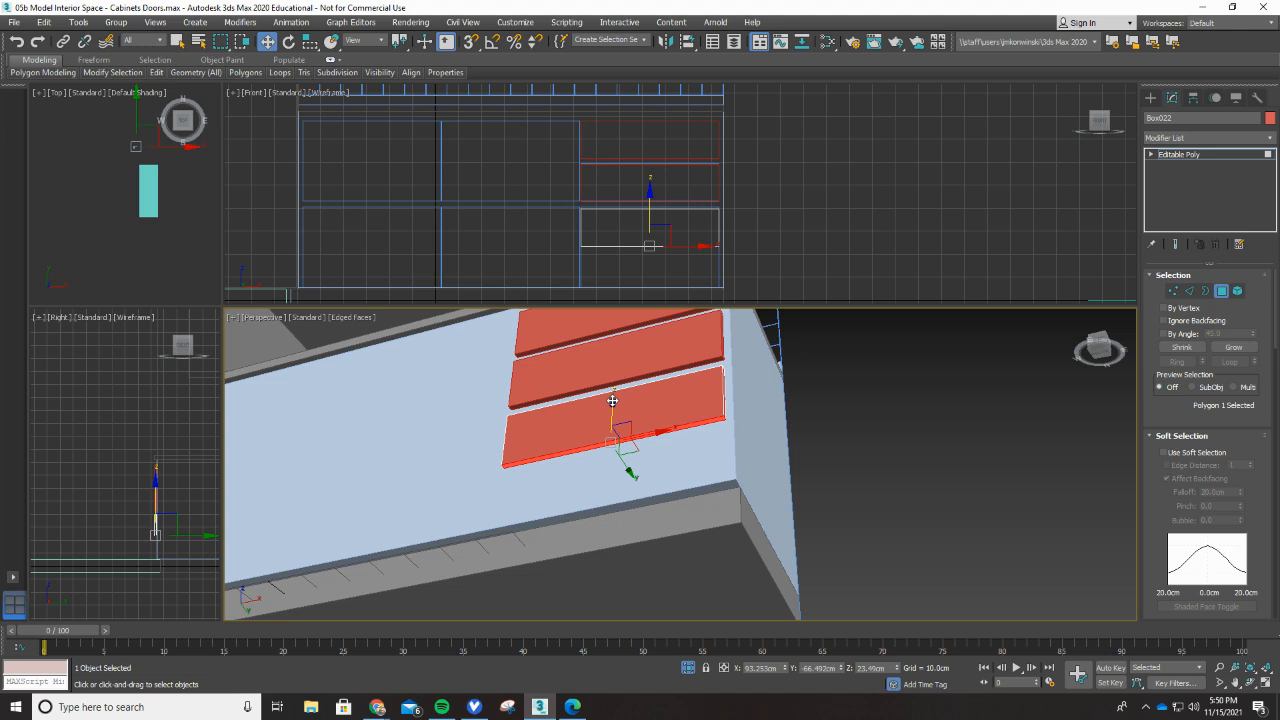
{"action": "left_click_drag", "start_coordinate": [612, 401], "coordinate": [633, 451]}
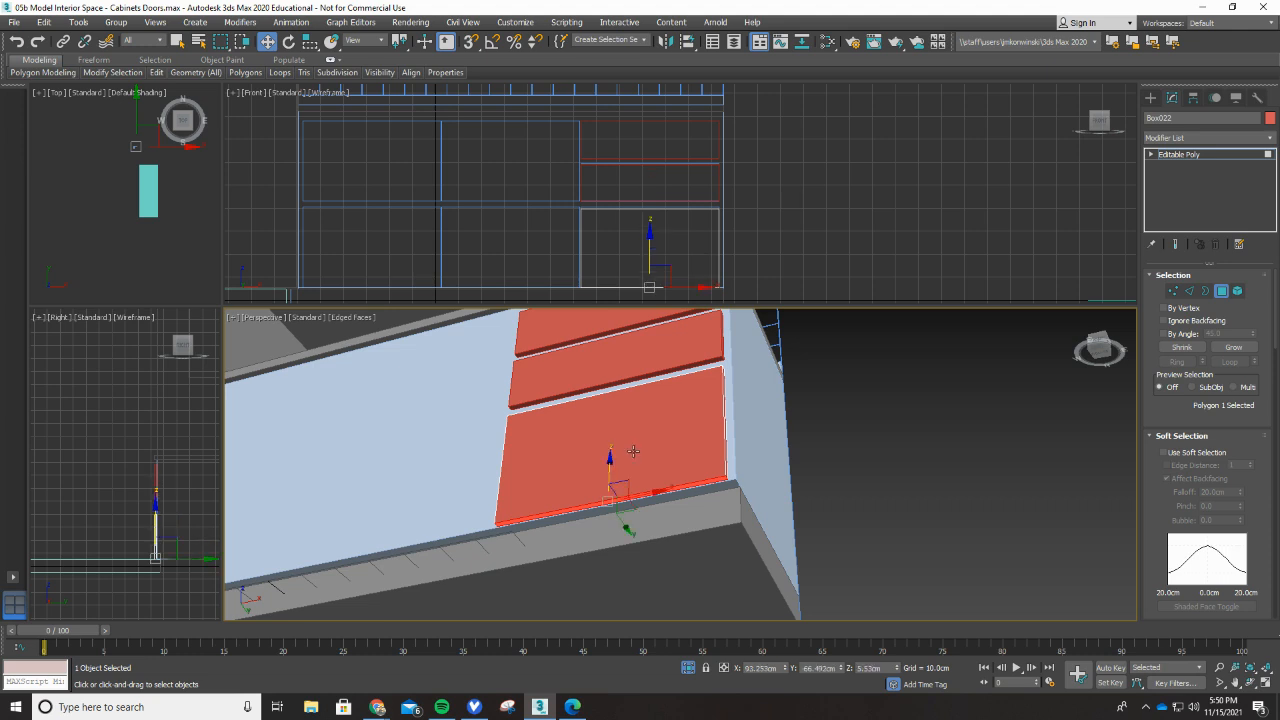
{"action": "scroll", "coordinate": [662, 297], "scroll_direction": "up", "scroll_amount": 5}
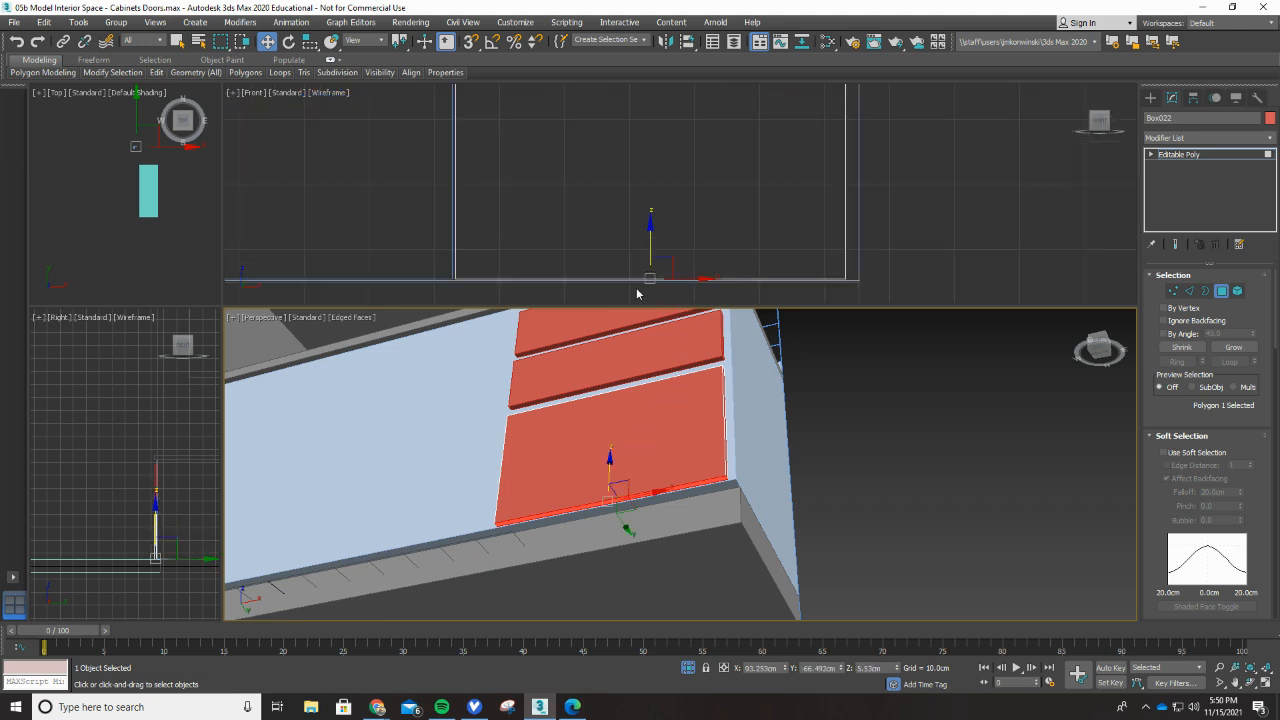
{"action": "scroll", "coordinate": [507, 265], "scroll_direction": "down", "scroll_amount": 2}
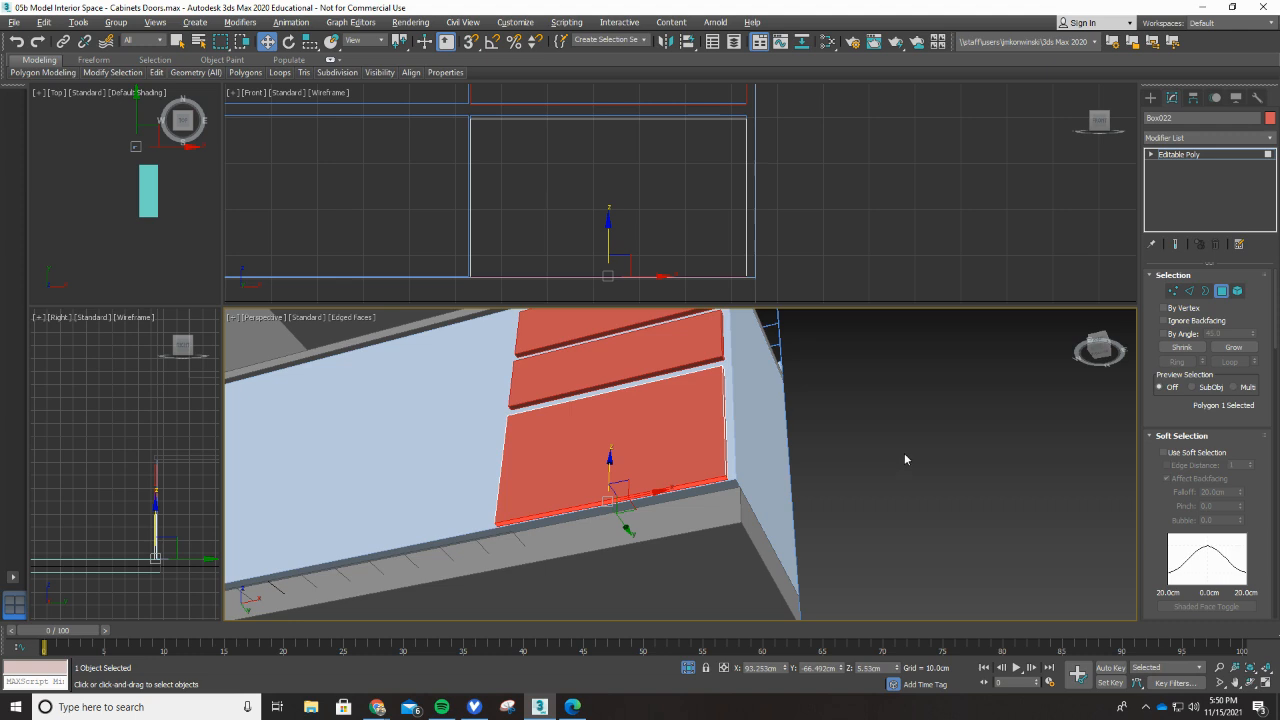
Step: Select the whole lowest drawer front at Element level and align it vertically with the drawing outline, at Z 22.625 cm
{"action": "middle_click_drag", "start_coordinate": [904, 453], "coordinate": [924, 489], "text": "alt"}
{"action": "scroll", "coordinate": [829, 440], "scroll_direction": "down", "scroll_amount": 4}
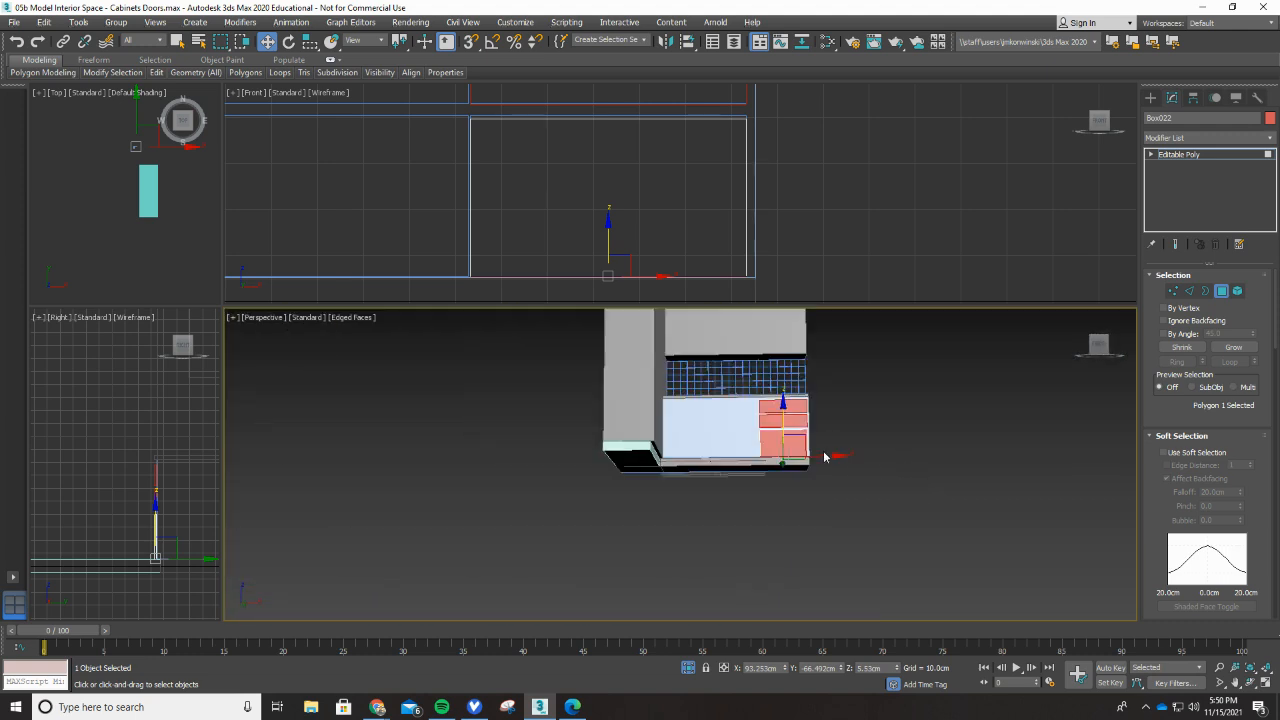
{"action": "scroll", "coordinate": [826, 457], "scroll_direction": "up", "scroll_amount": 5}
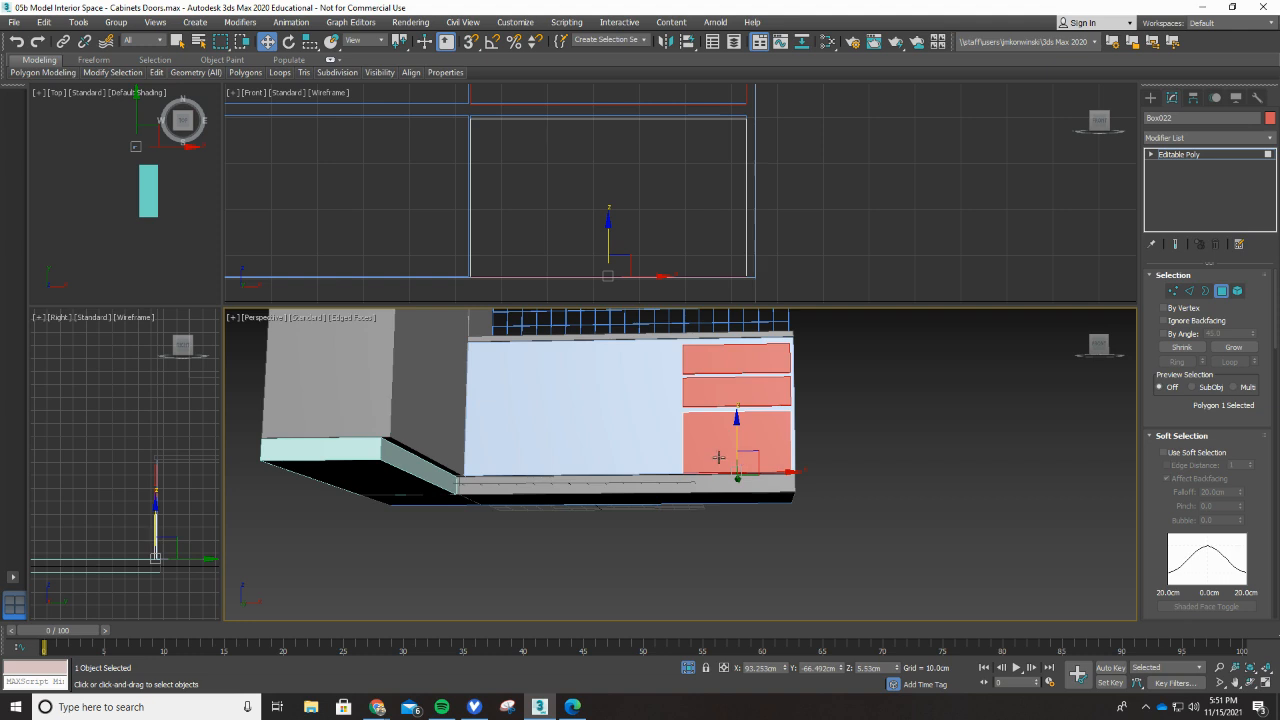
{"action": "scroll", "coordinate": [411, 184], "scroll_direction": "down", "scroll_amount": 3}
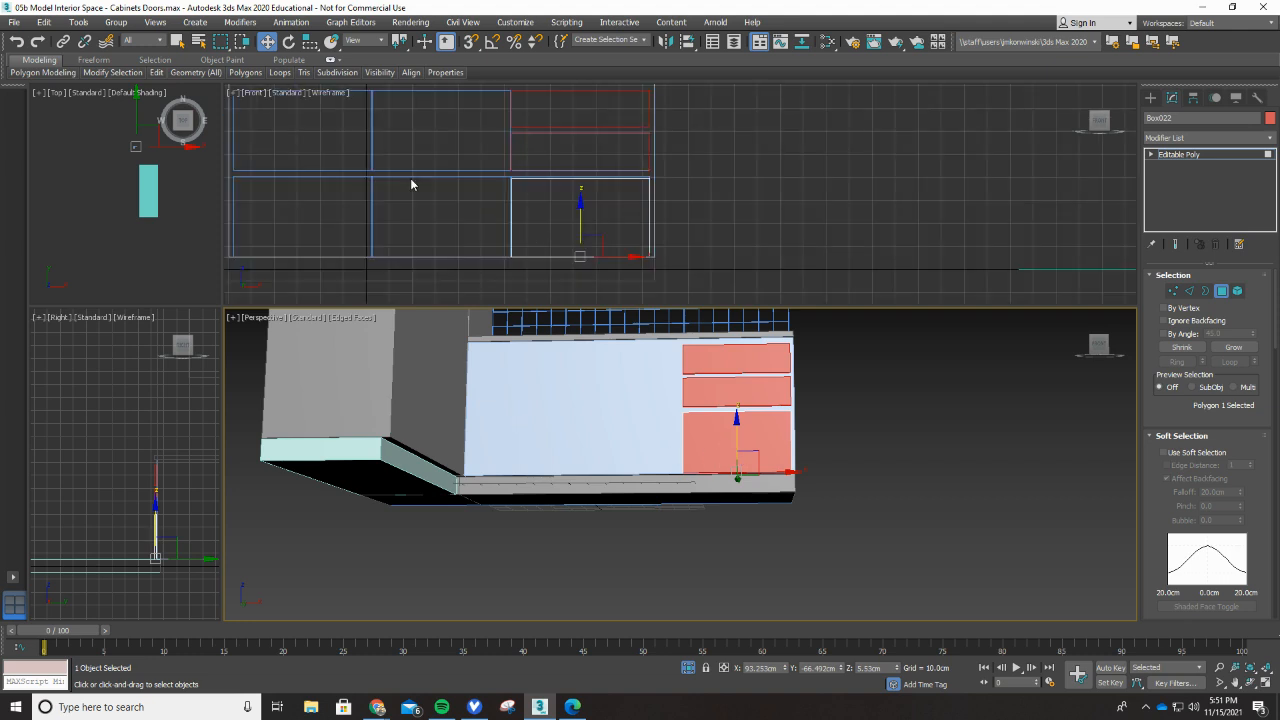
{"action": "scroll", "coordinate": [266, 214], "scroll_direction": "up", "scroll_amount": 4}
{"action": "scroll", "coordinate": [326, 234], "scroll_direction": "down", "scroll_amount": 4}
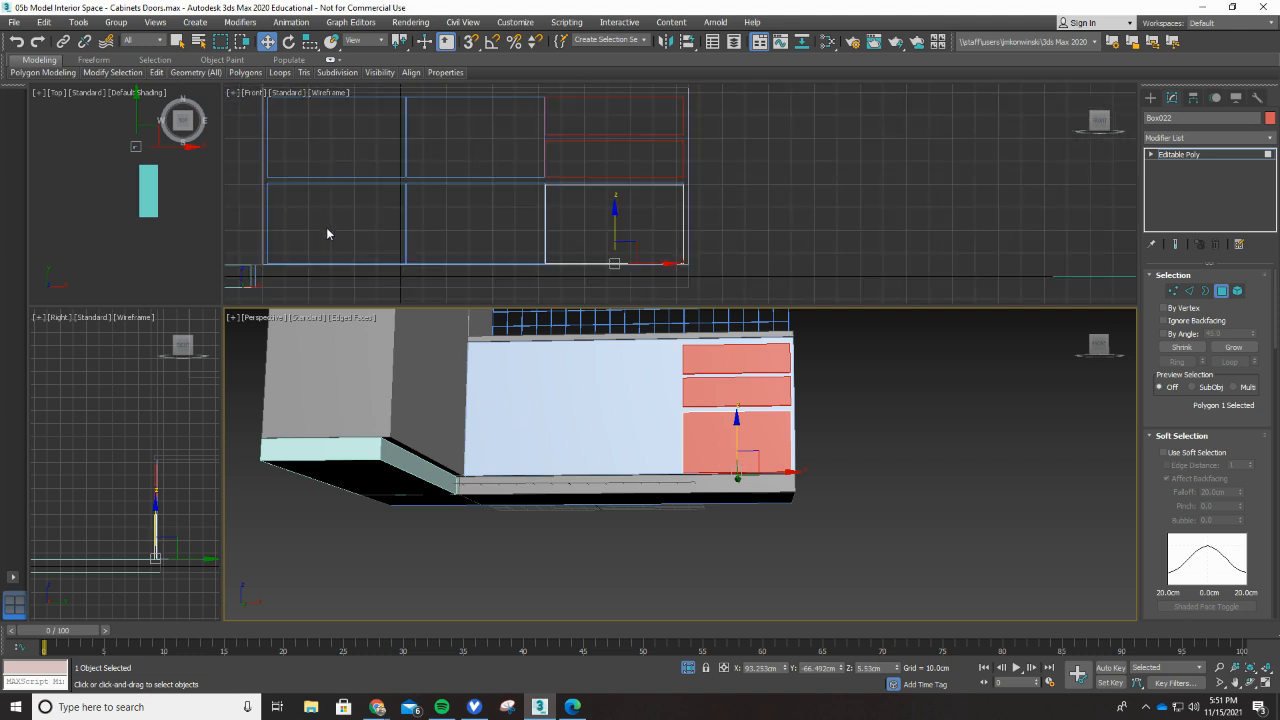
{"action": "scroll", "coordinate": [248, 222], "scroll_direction": "up", "scroll_amount": 4}
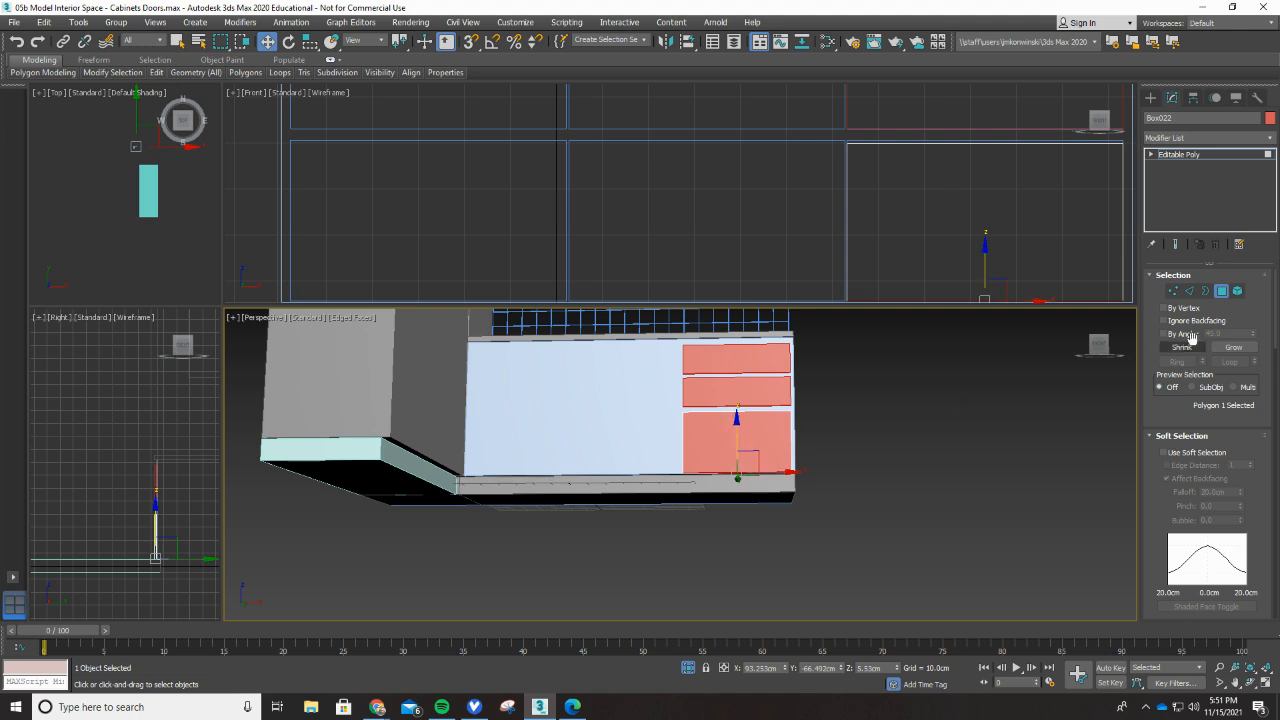
{"action": "left_click", "coordinate": [1237, 290]}
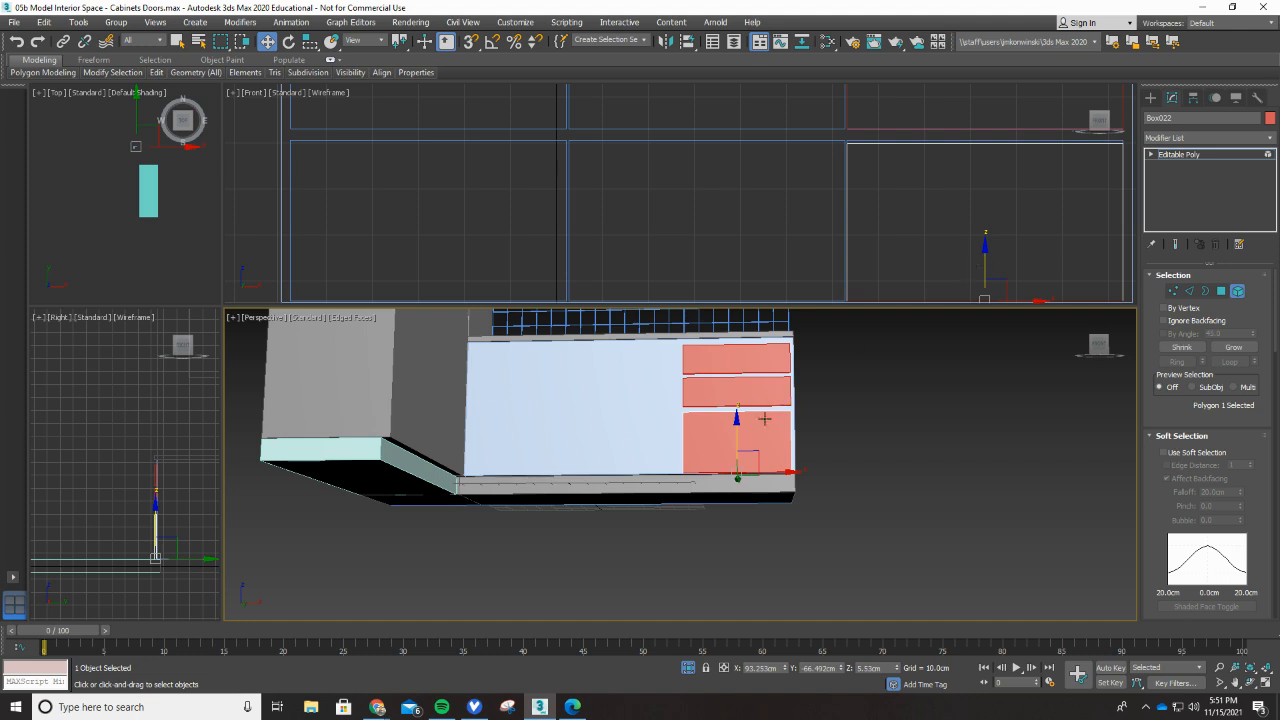
{"action": "left_click_drag", "start_coordinate": [737, 422], "coordinate": [736, 428]}
{"action": "key", "text": "ctrl+a"}
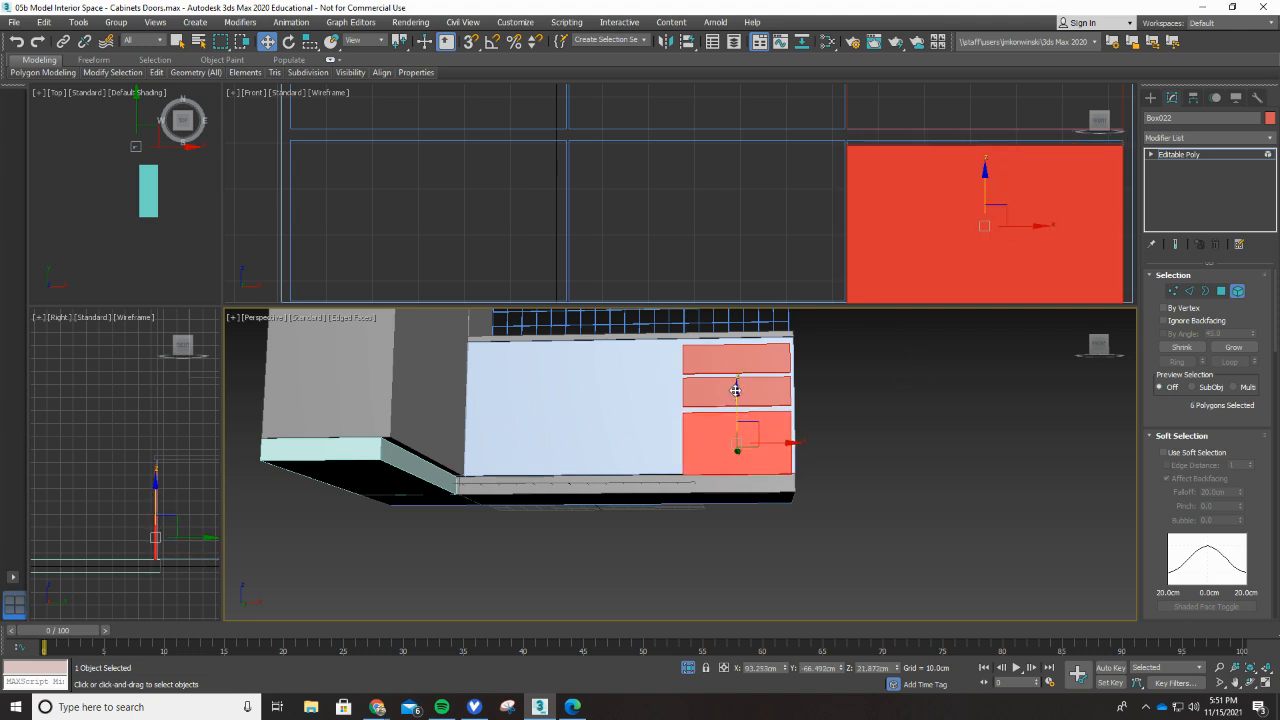
{"action": "left_click_drag", "start_coordinate": [735, 391], "coordinate": [734, 398]}
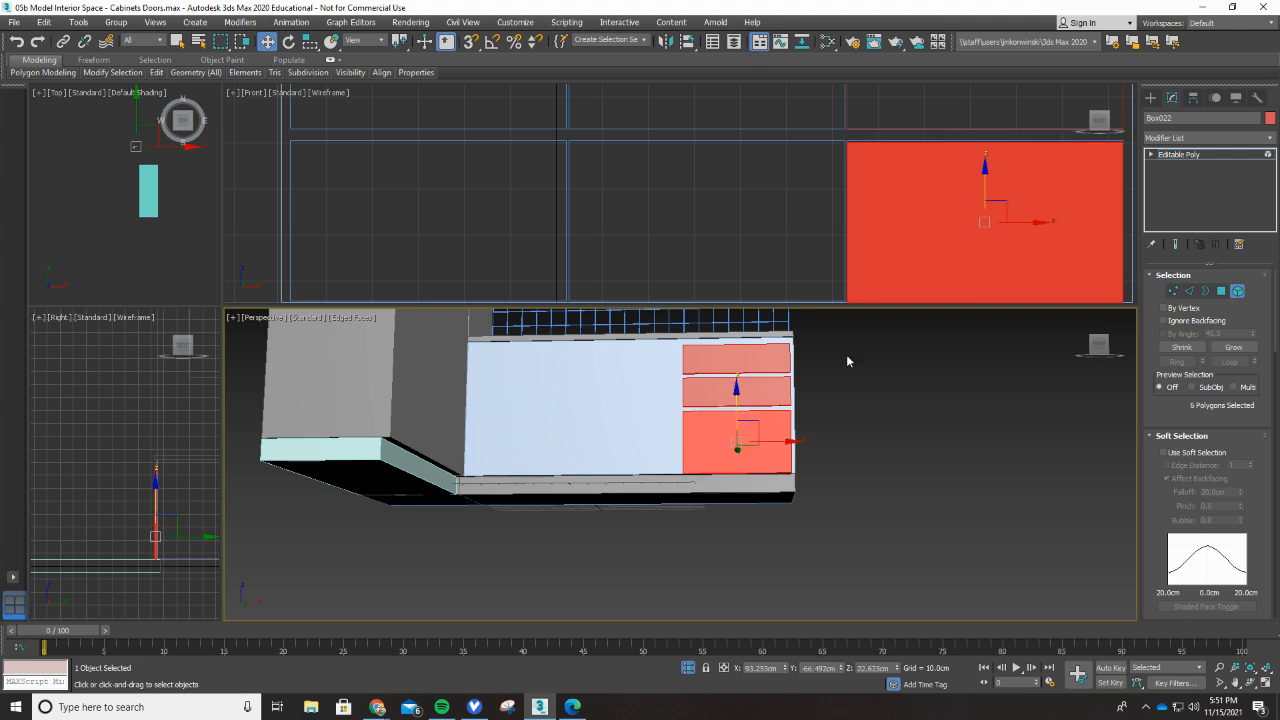
{"action": "key", "text": "Up"}
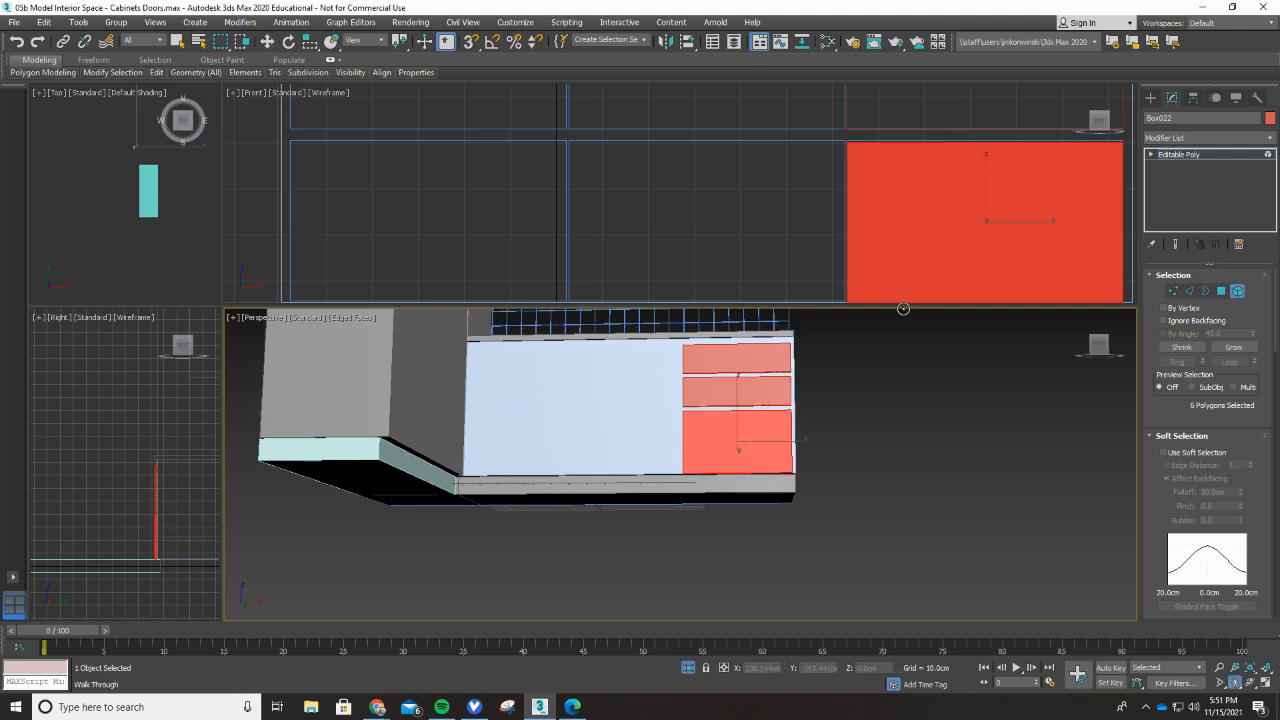
{"action": "left_click", "coordinate": [989, 223]}
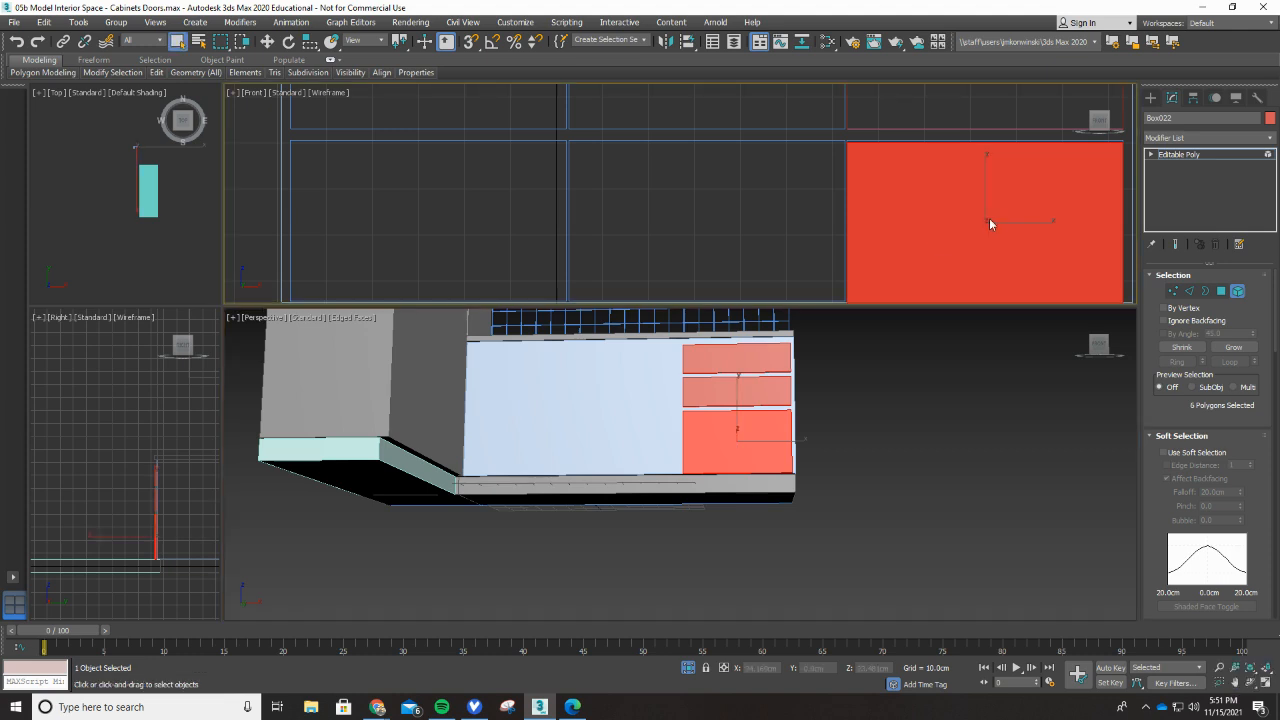
{"action": "left_click", "coordinate": [1238, 292]}
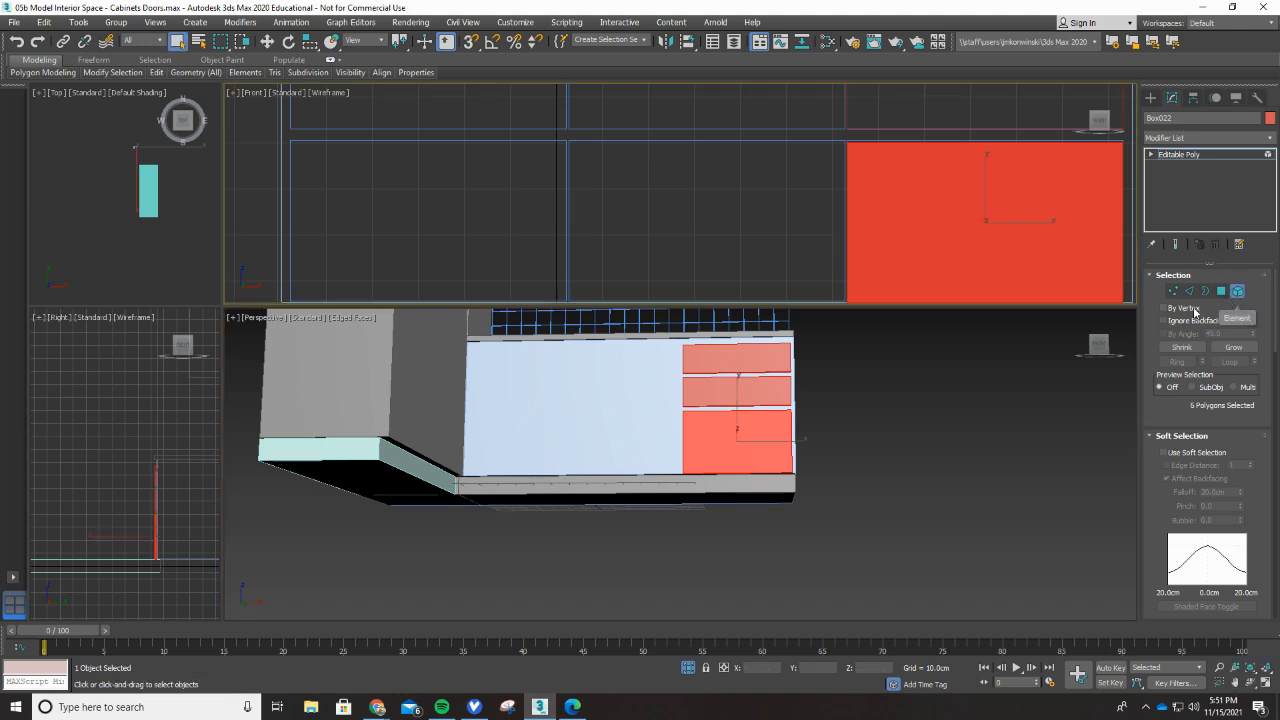
{"action": "left_click", "coordinate": [748, 450]}
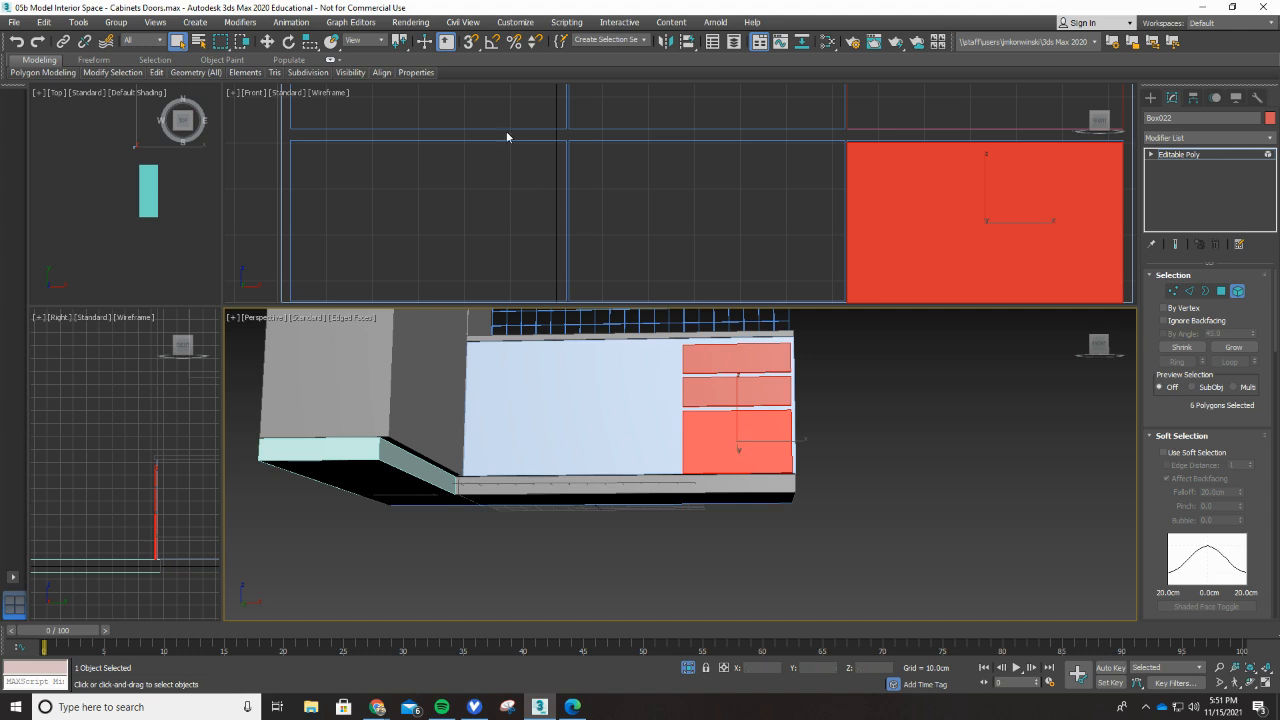
Step: Clone the large drawer front element along X onto the adjacent middle outline of the lower row, using Clone To Element
{"action": "left_click", "coordinate": [265, 42]}
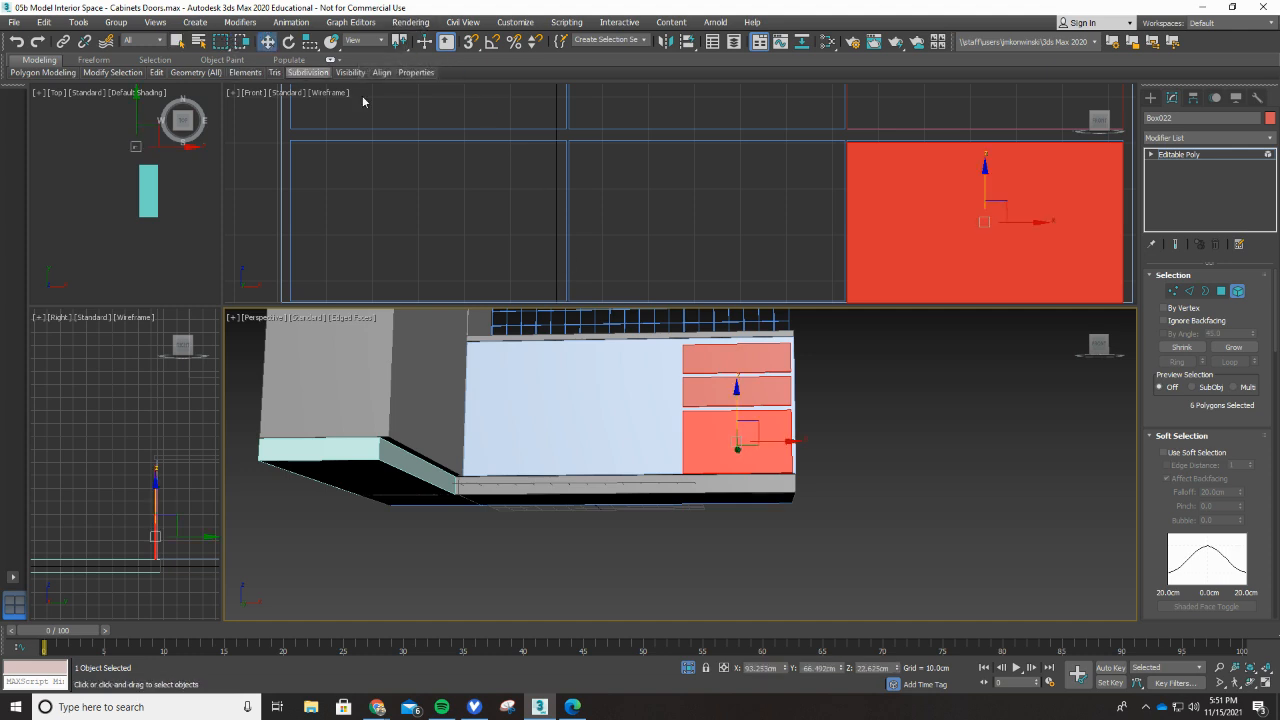
{"action": "mouse_move", "coordinate": [791, 440]}
{"action": "left_mouse_down"}
{"action": "mouse_move", "coordinate": [682, 442]}
{"action": "mouse_move", "coordinate": [637, 161]}
{"action": "mouse_move", "coordinate": [680, 240]}
{"action": "mouse_move", "coordinate": [684, 360]}
{"action": "left_mouse_up"}
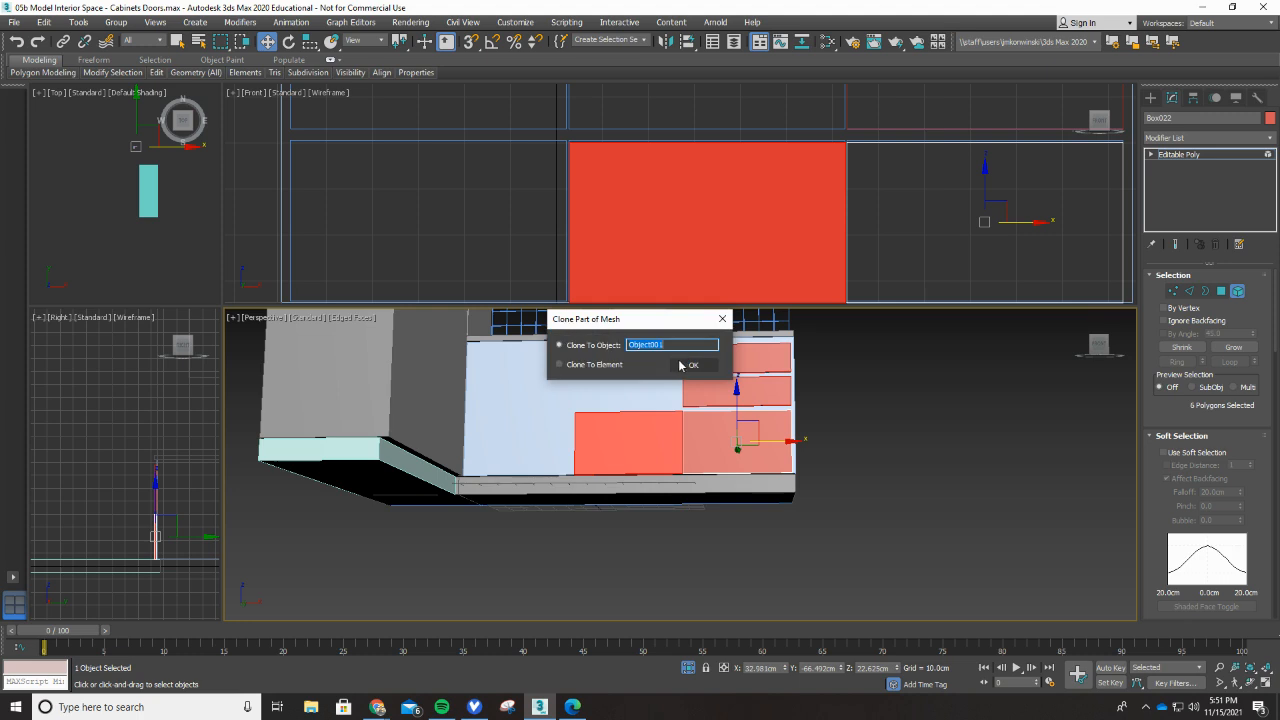
{"action": "left_click", "coordinate": [563, 365]}
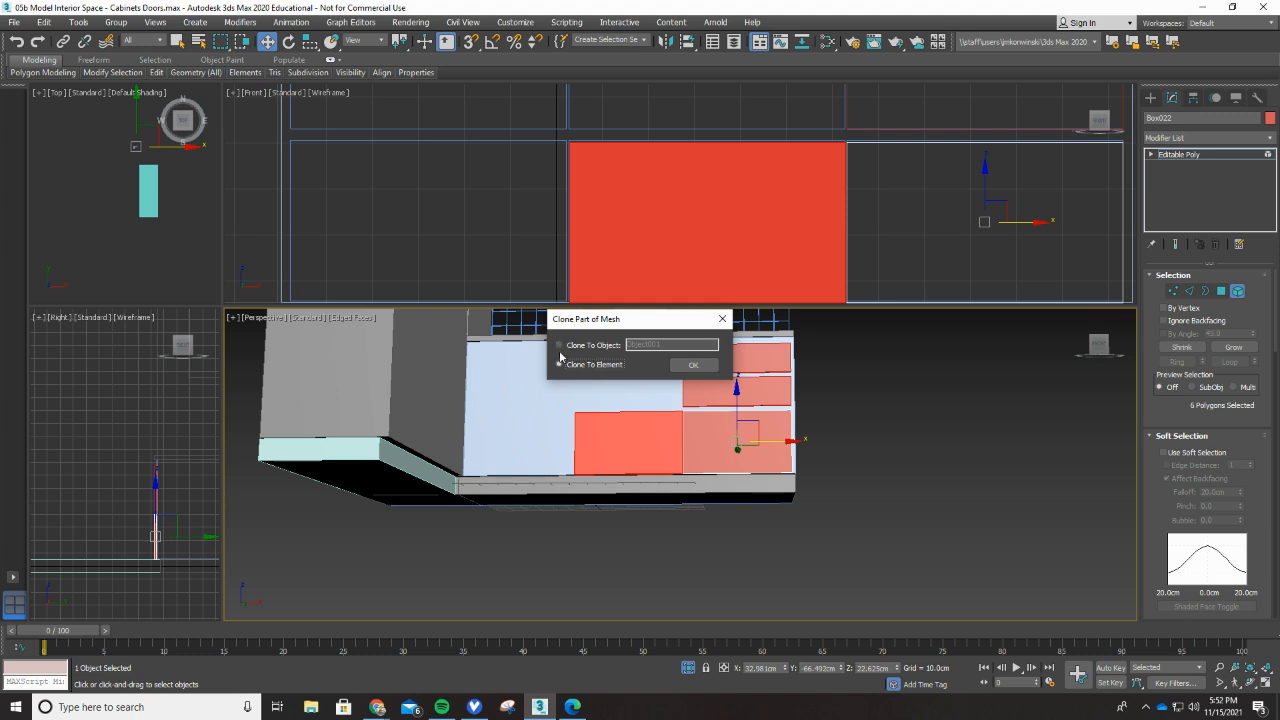
{"action": "left_click", "coordinate": [689, 366]}
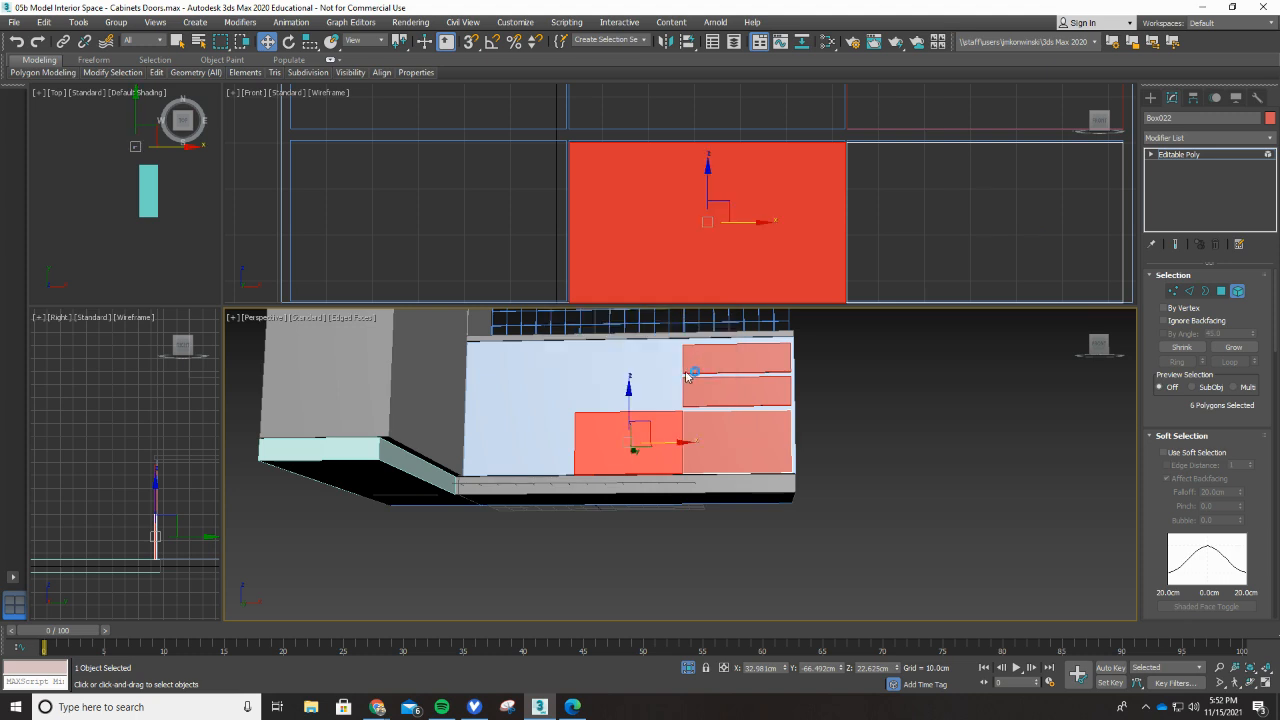
{"action": "mouse_move", "coordinate": [680, 450]}
{"action": "left_mouse_down"}
{"action": "mouse_move", "coordinate": [706, 446]}
{"action": "mouse_move", "coordinate": [686, 443]}
{"action": "left_mouse_up"}
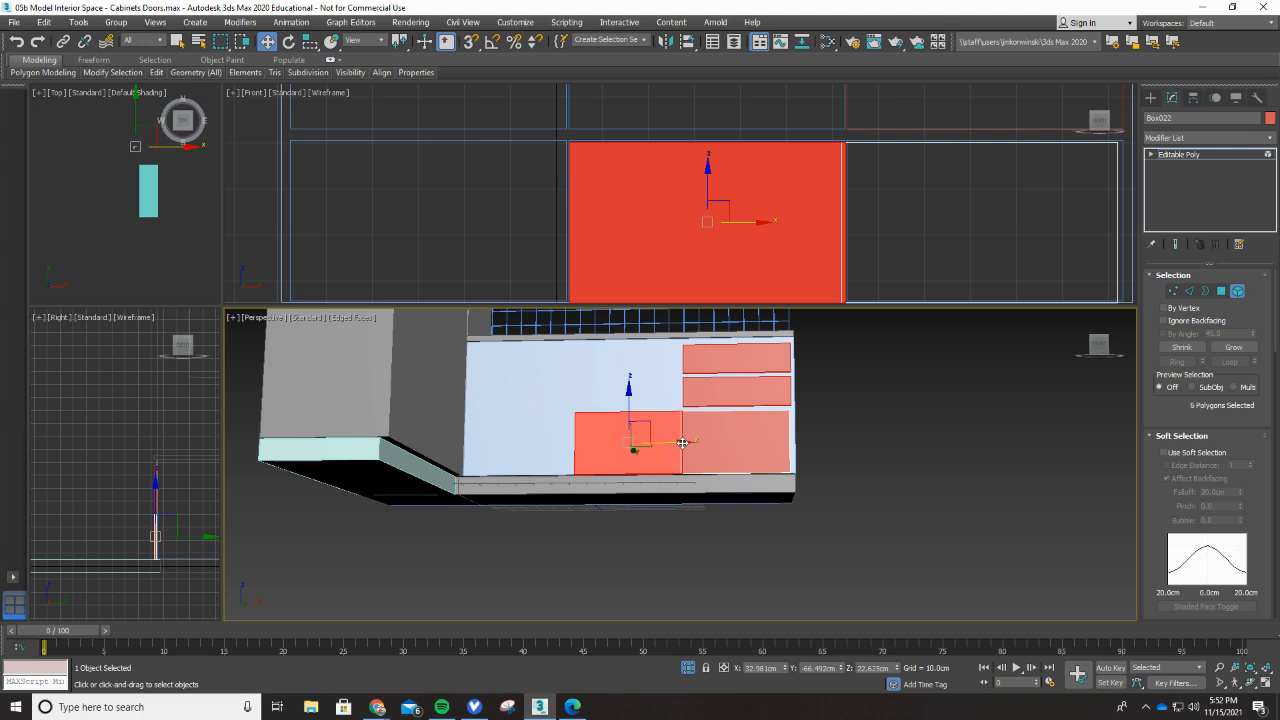
Step: Clone the middle large front element along X onto the far left outline of the lower row, using Clone To Element
{"action": "mouse_move", "coordinate": [682, 442]}
{"action": "left_mouse_down"}
{"action": "mouse_move", "coordinate": [555, 438]}
{"action": "mouse_move", "coordinate": [575, 436]}
{"action": "left_mouse_up"}
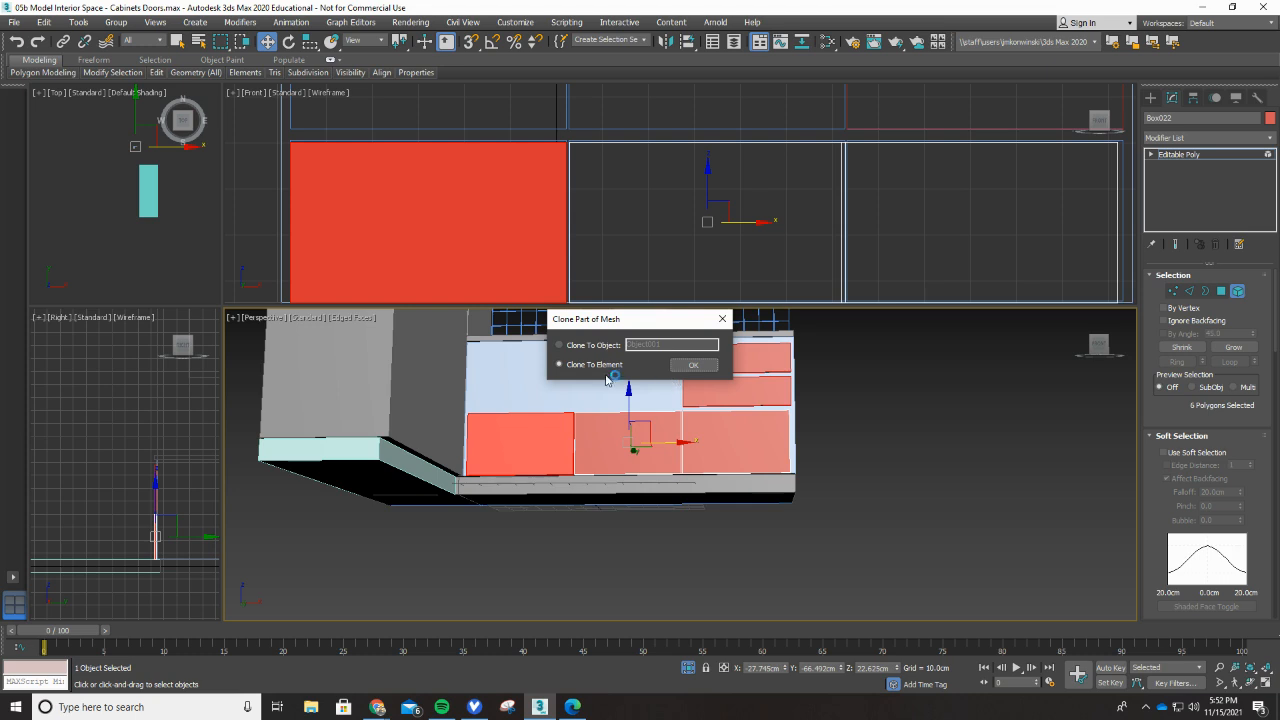
{"action": "left_click", "coordinate": [683, 365]}
{"action": "scroll", "coordinate": [675, 366], "scroll_direction": "down", "scroll_amount": 3}
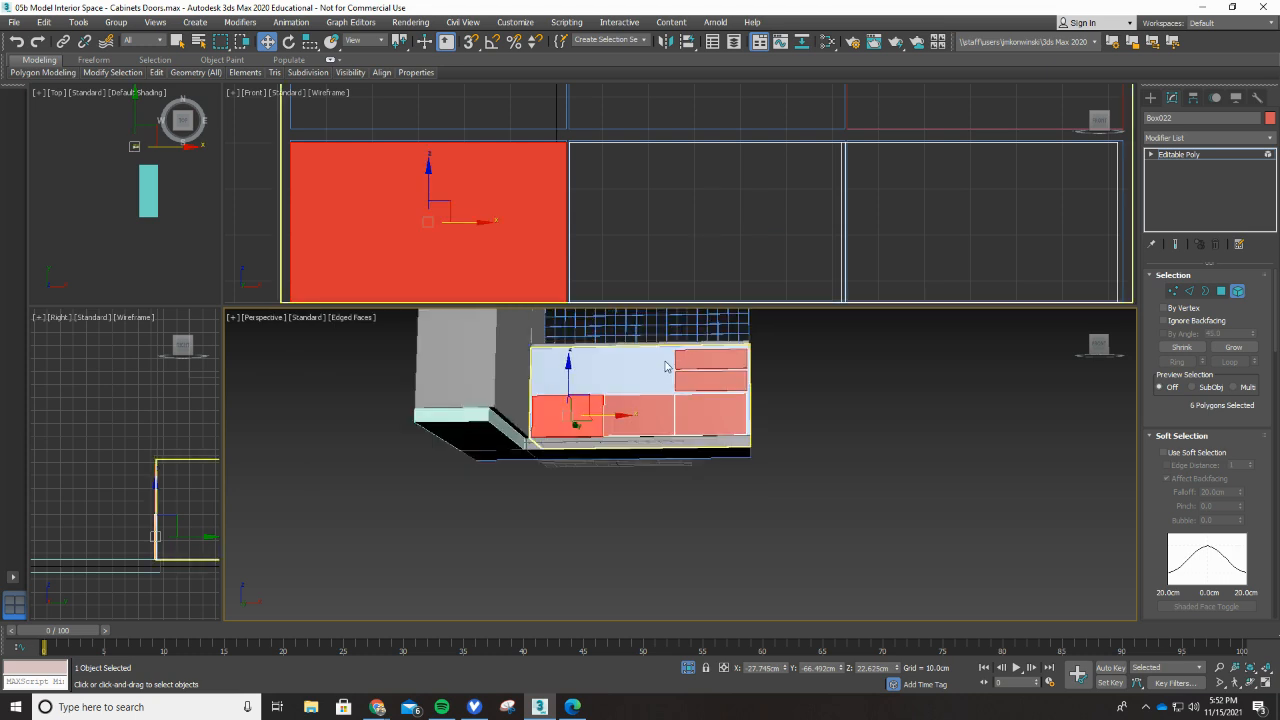
Step: Clone the left and middle large fronts upward along Z onto the two outlines beside the small drawers, using Clone To Element, and deselect
{"action": "scroll", "coordinate": [718, 172], "scroll_direction": "up", "scroll_amount": 2}
{"action": "scroll", "coordinate": [625, 399], "scroll_direction": "up", "scroll_amount": 2}
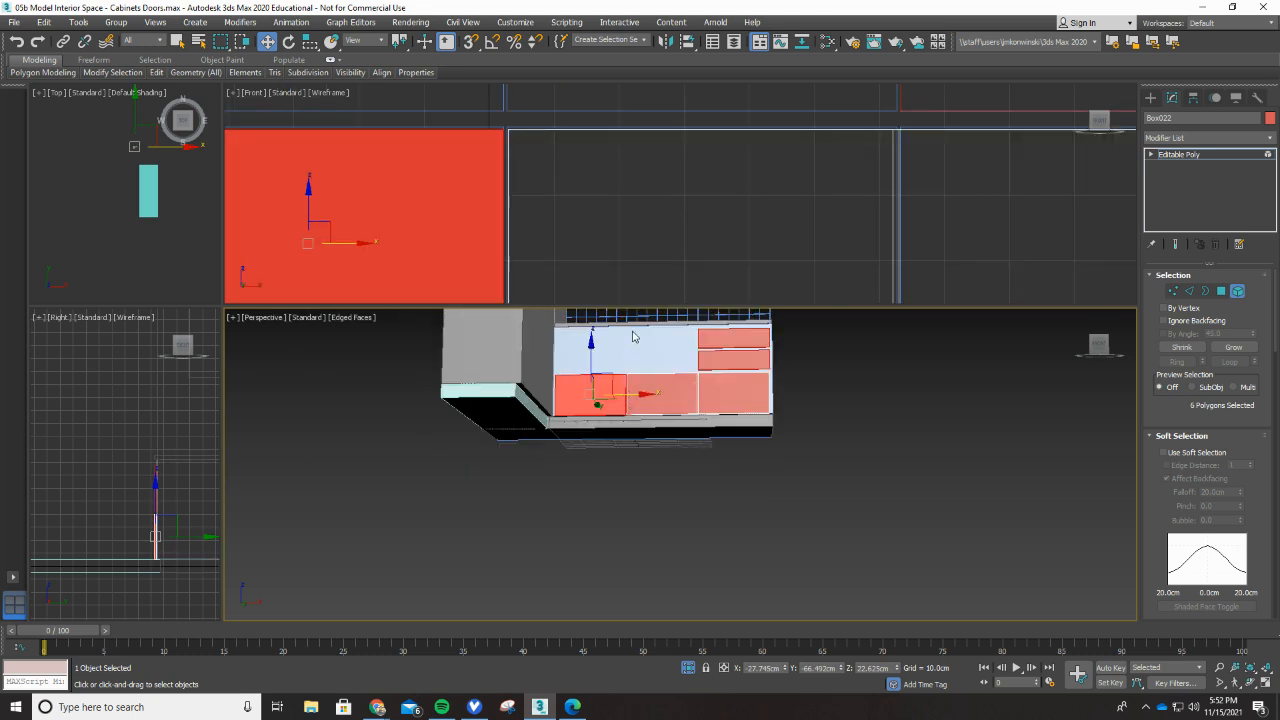
{"action": "scroll", "coordinate": [634, 337], "scroll_direction": "up", "scroll_amount": 4}
{"action": "scroll", "coordinate": [693, 175], "scroll_direction": "down", "scroll_amount": 3}
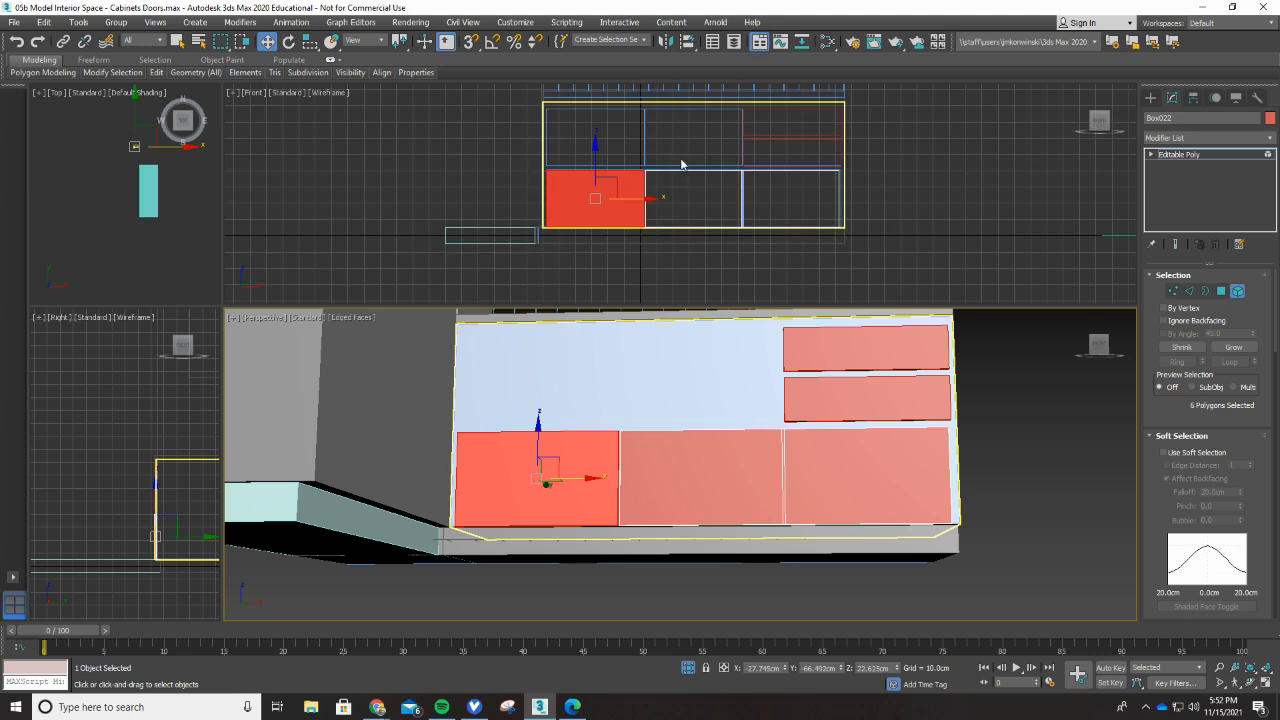
{"action": "scroll", "coordinate": [643, 111], "scroll_direction": "up", "scroll_amount": 2}
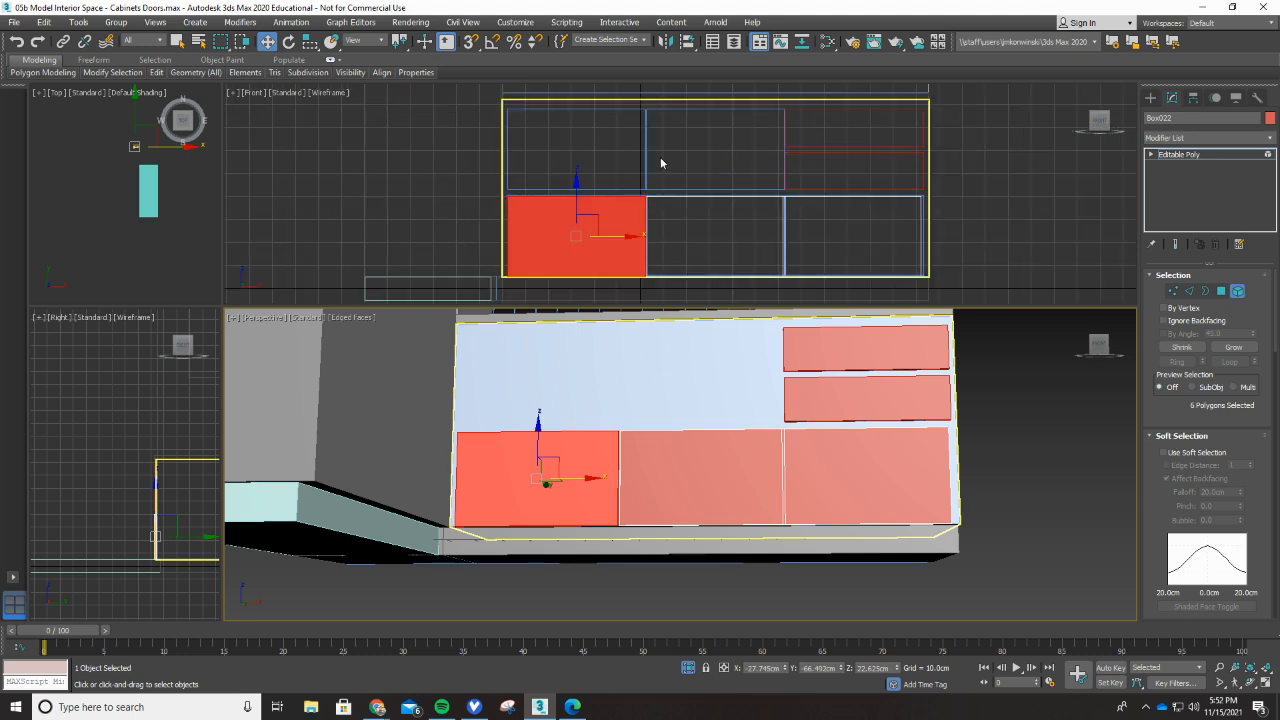
{"action": "left_click", "coordinate": [684, 449]}
{"action": "left_click", "coordinate": [585, 455], "text": "ctrl"}
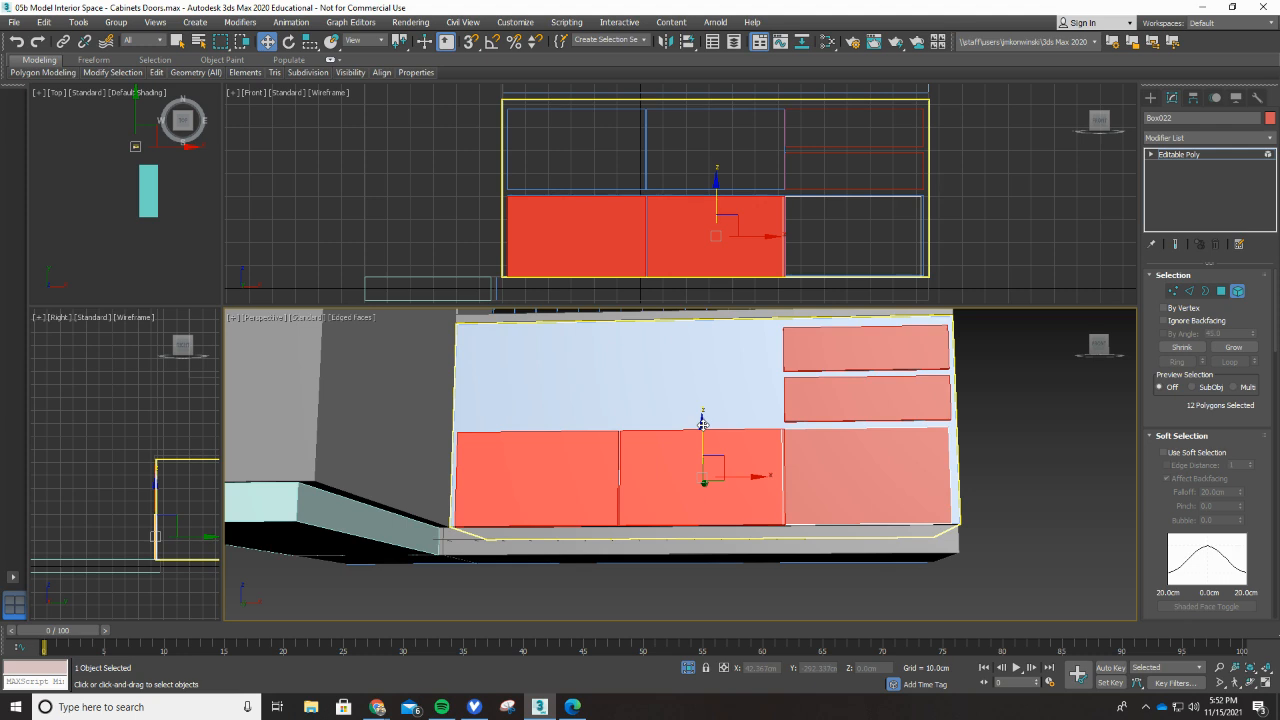
{"action": "left_click_drag", "start_coordinate": [703, 424], "coordinate": [697, 328]}
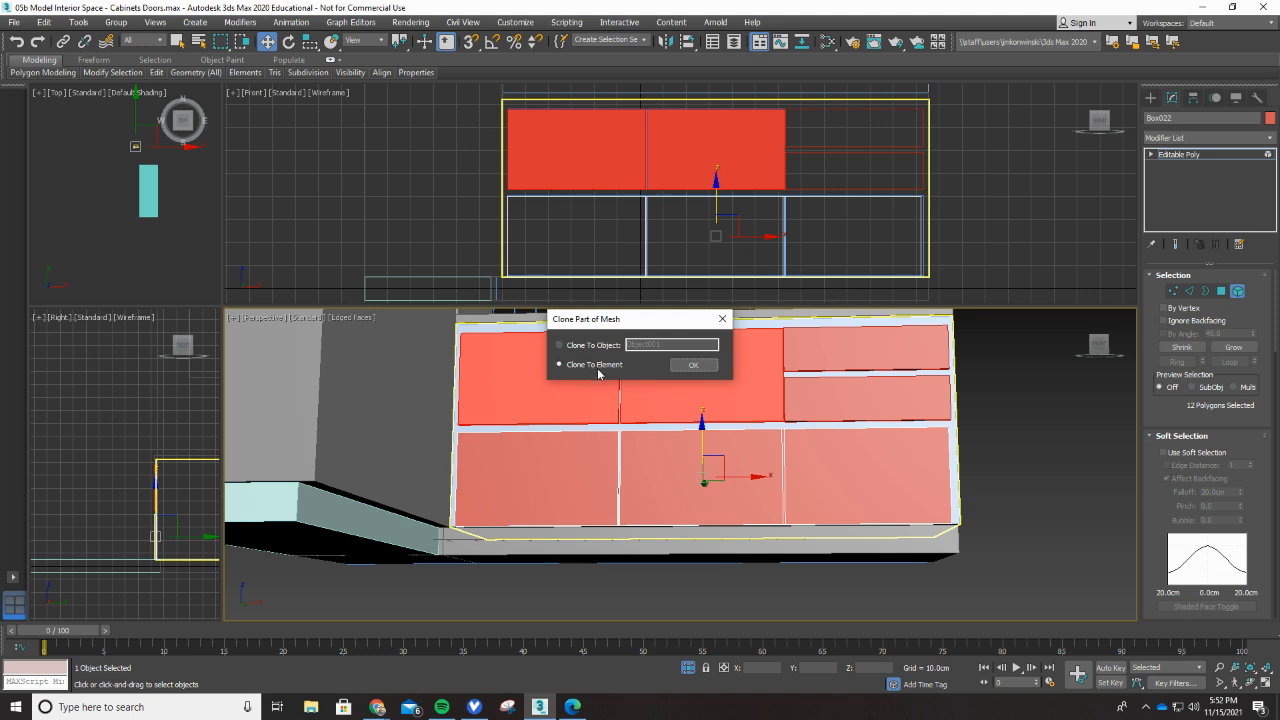
{"action": "left_click", "coordinate": [694, 365]}
{"action": "left_click", "coordinate": [1011, 457]}
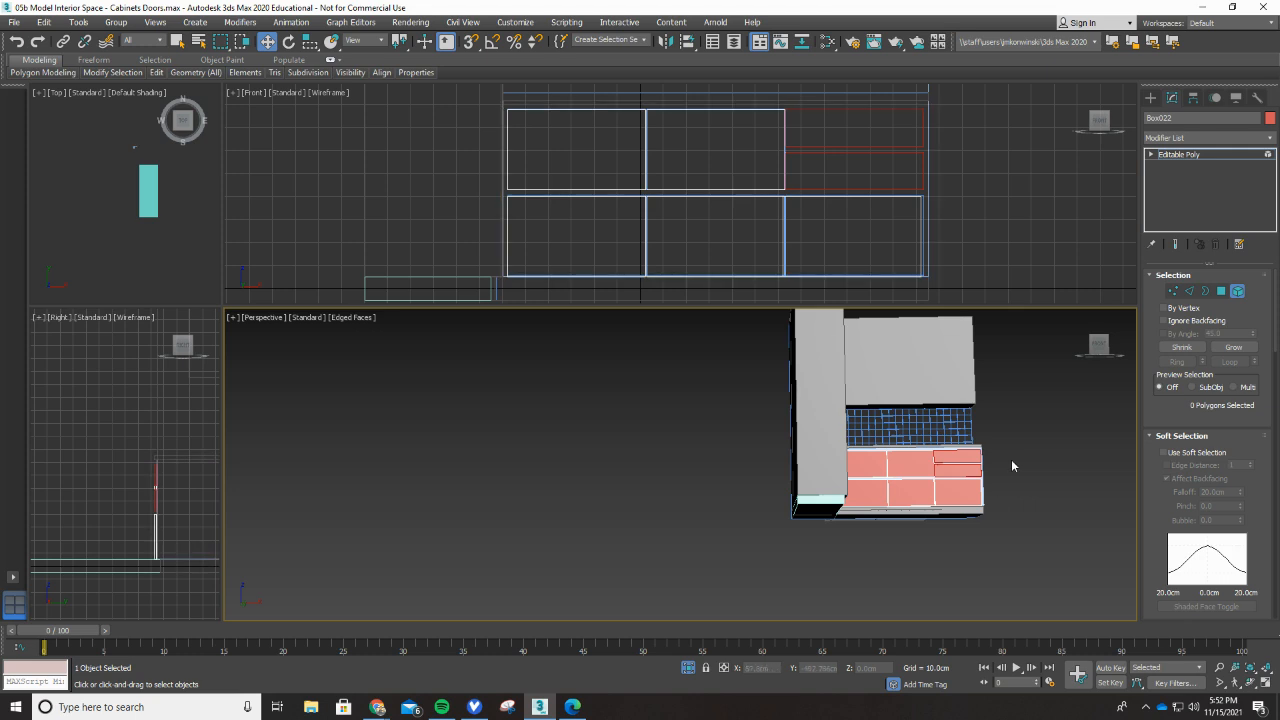
Step: Examine the lower cabinet fronts from the front and the side, checking their thickness and fit on the cabinet
{"action": "scroll", "coordinate": [1021, 467], "scroll_direction": "up", "scroll_amount": 5}
{"action": "scroll", "coordinate": [897, 503], "scroll_direction": "down", "scroll_amount": 2}
{"action": "scroll", "coordinate": [692, 525], "scroll_direction": "down", "scroll_amount": 2}
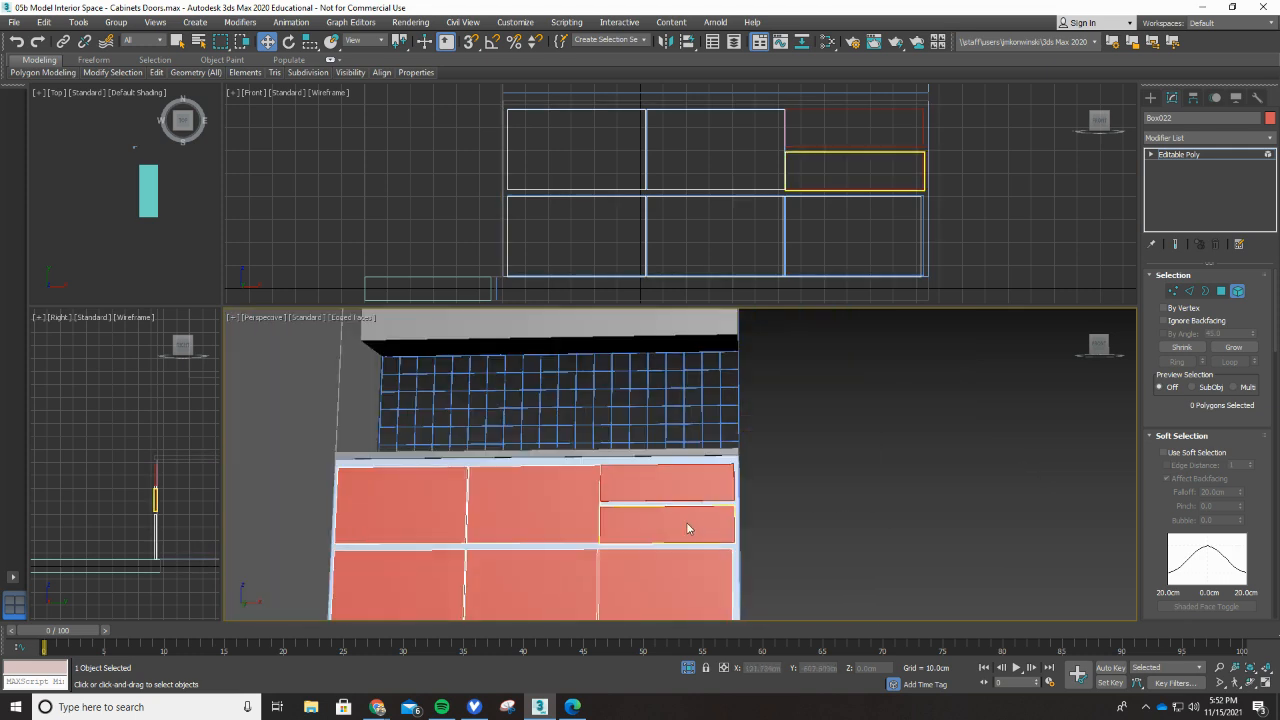
{"action": "scroll", "coordinate": [639, 556], "scroll_direction": "up", "scroll_amount": 2}
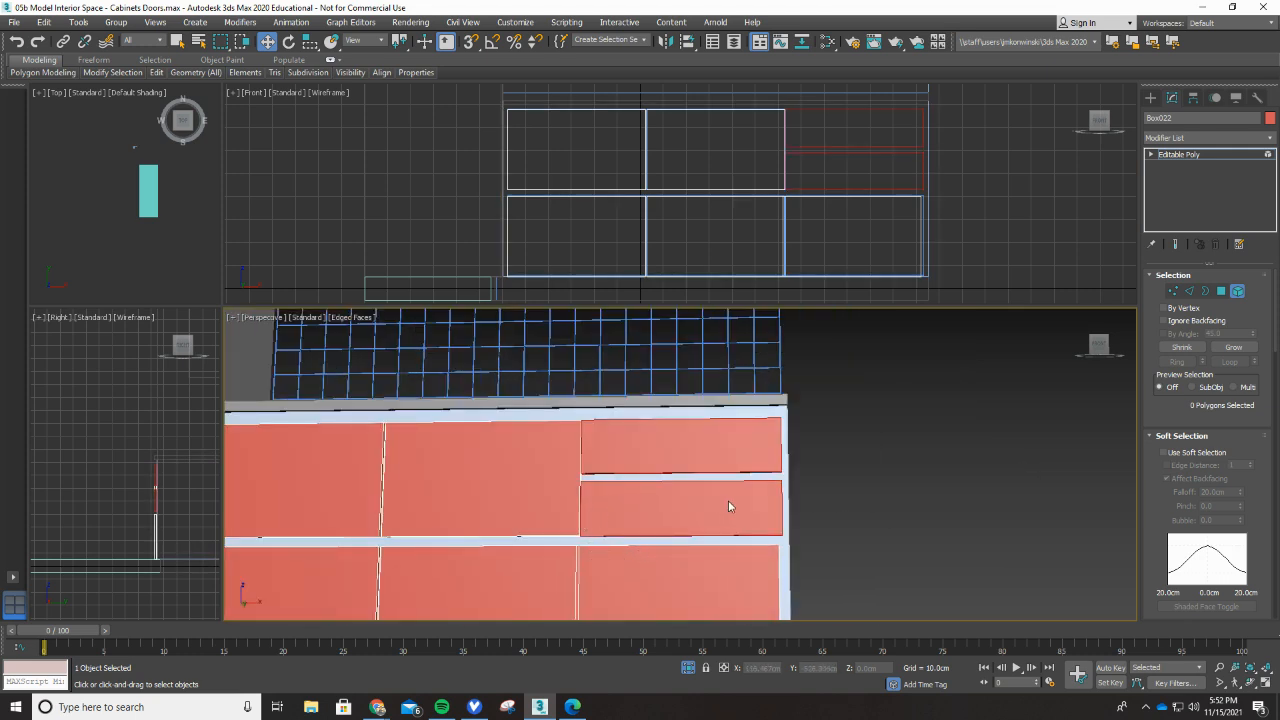
{"action": "middle_click_drag", "start_coordinate": [906, 503], "coordinate": [694, 517], "text": "alt"}
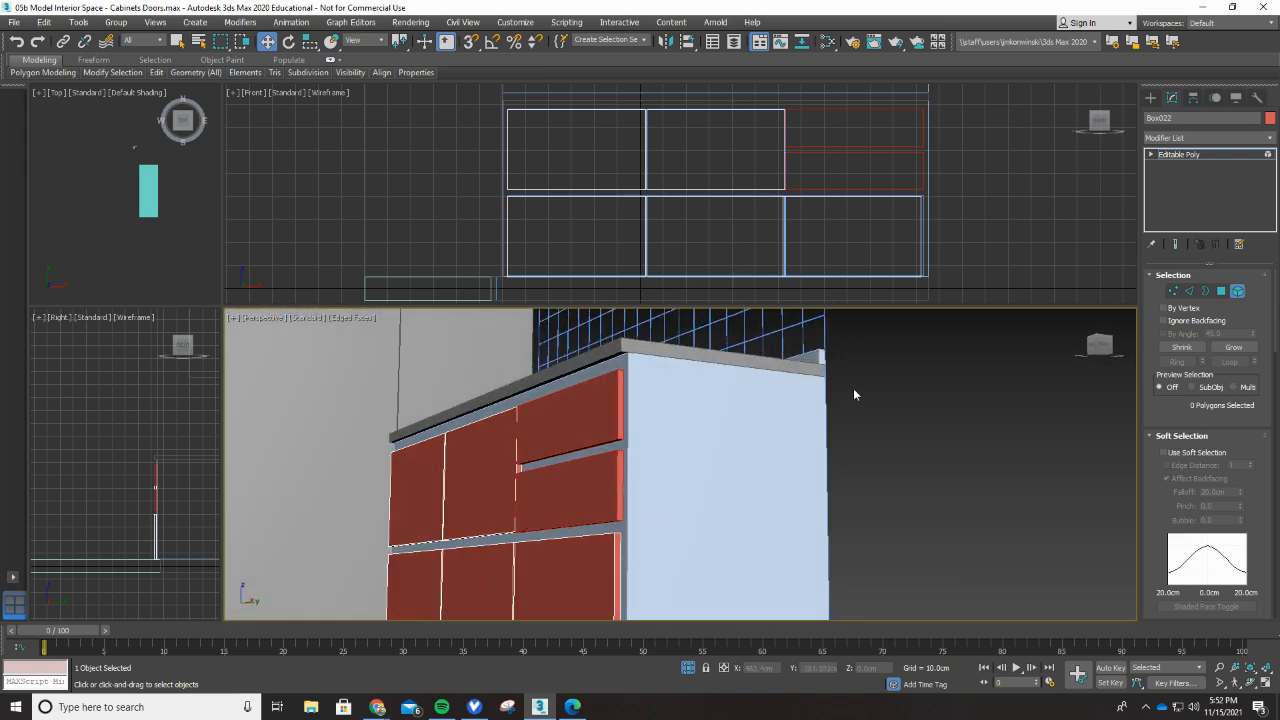
{"action": "scroll", "coordinate": [854, 400], "scroll_direction": "down", "scroll_amount": 5}
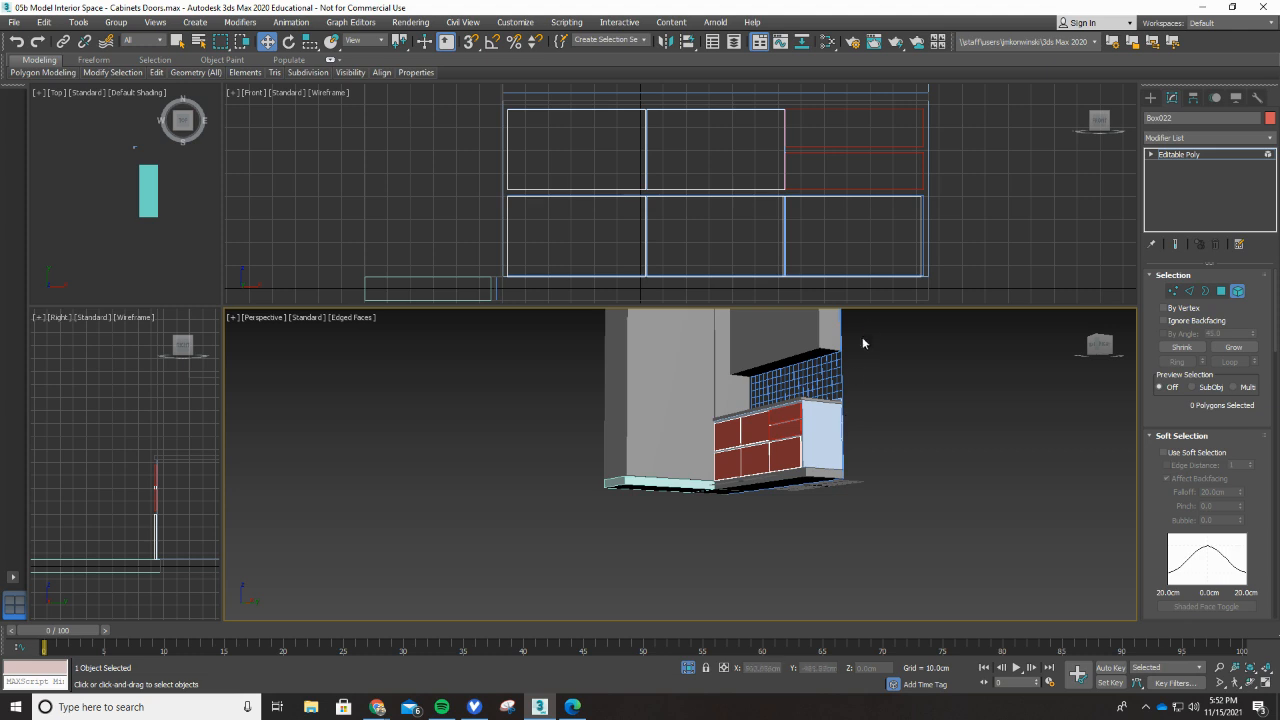
{"action": "scroll", "coordinate": [859, 335], "scroll_direction": "up", "scroll_amount": 5}
{"action": "scroll", "coordinate": [837, 376], "scroll_direction": "down", "scroll_amount": 2}
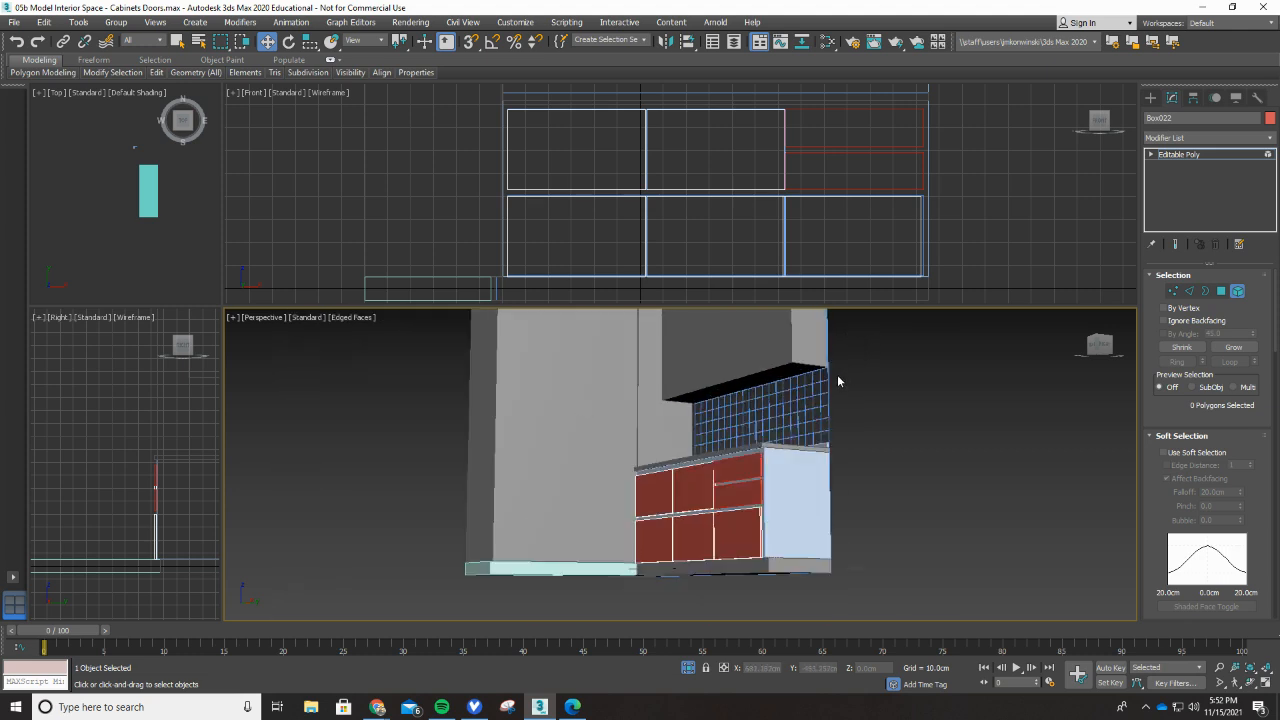
{"action": "scroll", "coordinate": [834, 375], "scroll_direction": "down", "scroll_amount": 3}
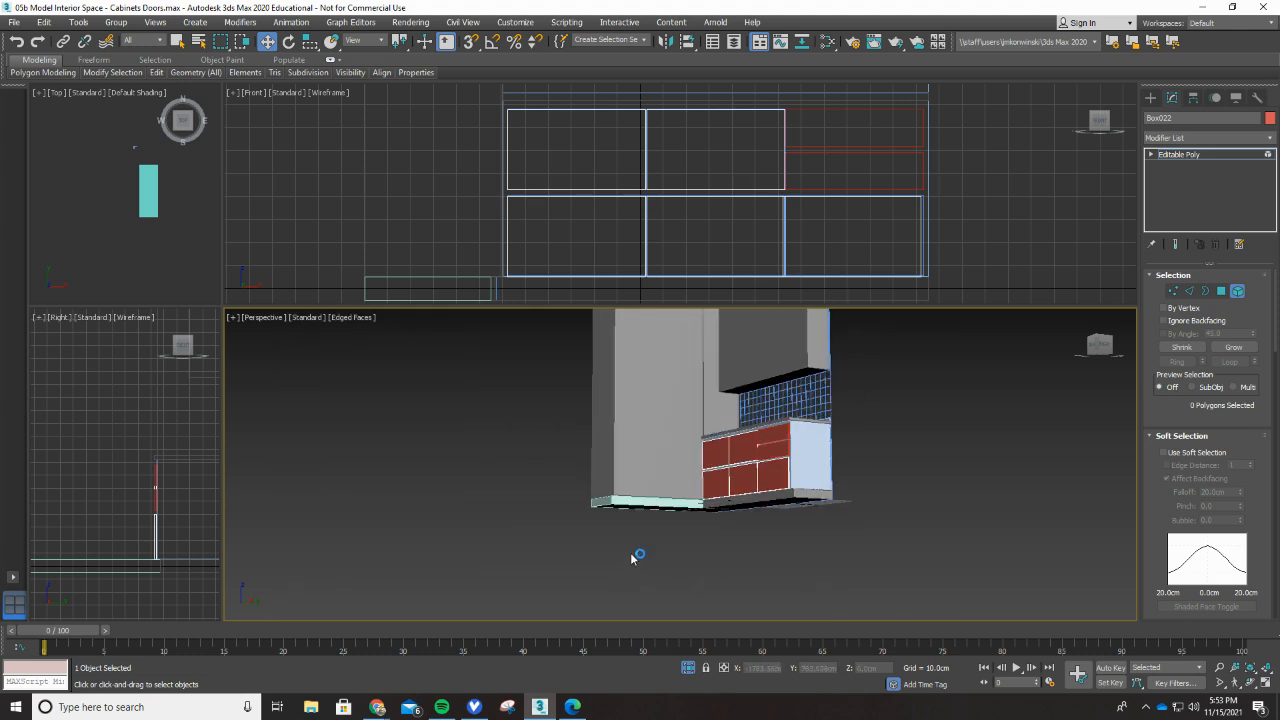
{"action": "scroll", "coordinate": [631, 559], "scroll_direction": "down", "scroll_amount": 3}
{"action": "scroll", "coordinate": [778, 382], "scroll_direction": "up", "scroll_amount": 3}
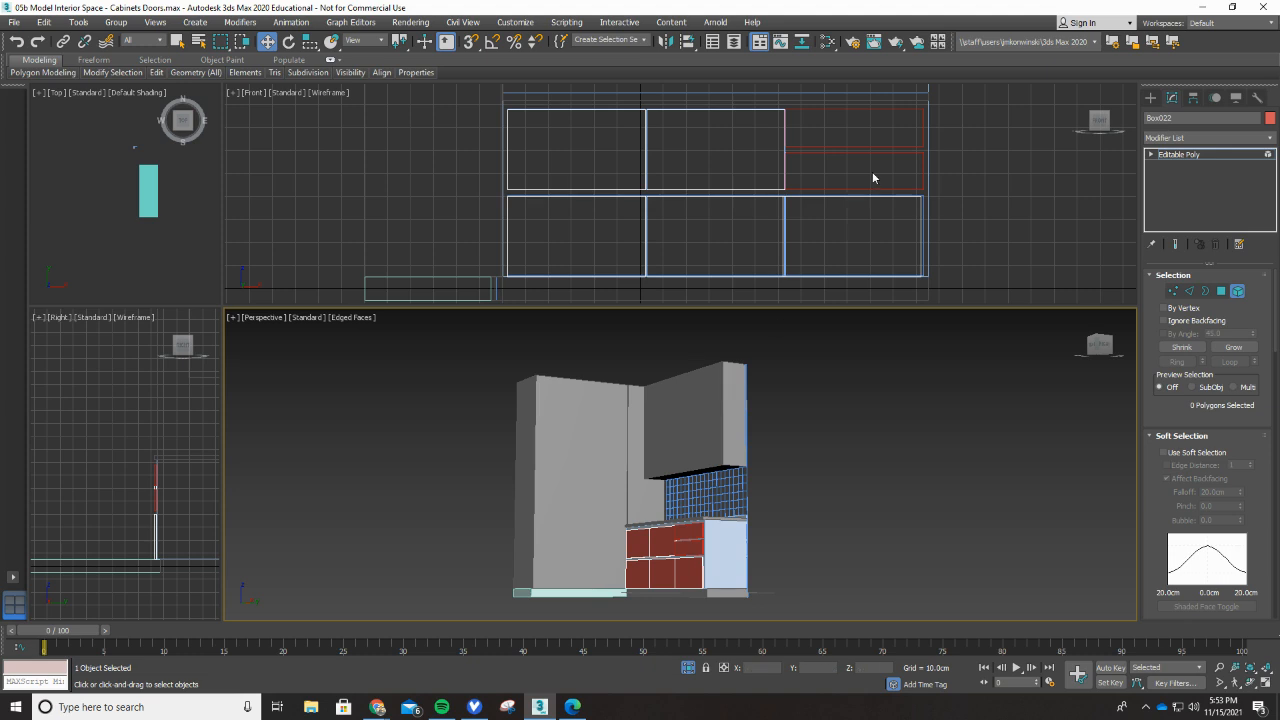
Step: Prepare to trace the upper cabinet outlines with the Box tool: resize the four viewports to equal areas and enable 3D snapping
{"action": "scroll", "coordinate": [968, 169], "scroll_direction": "down", "scroll_amount": 3}
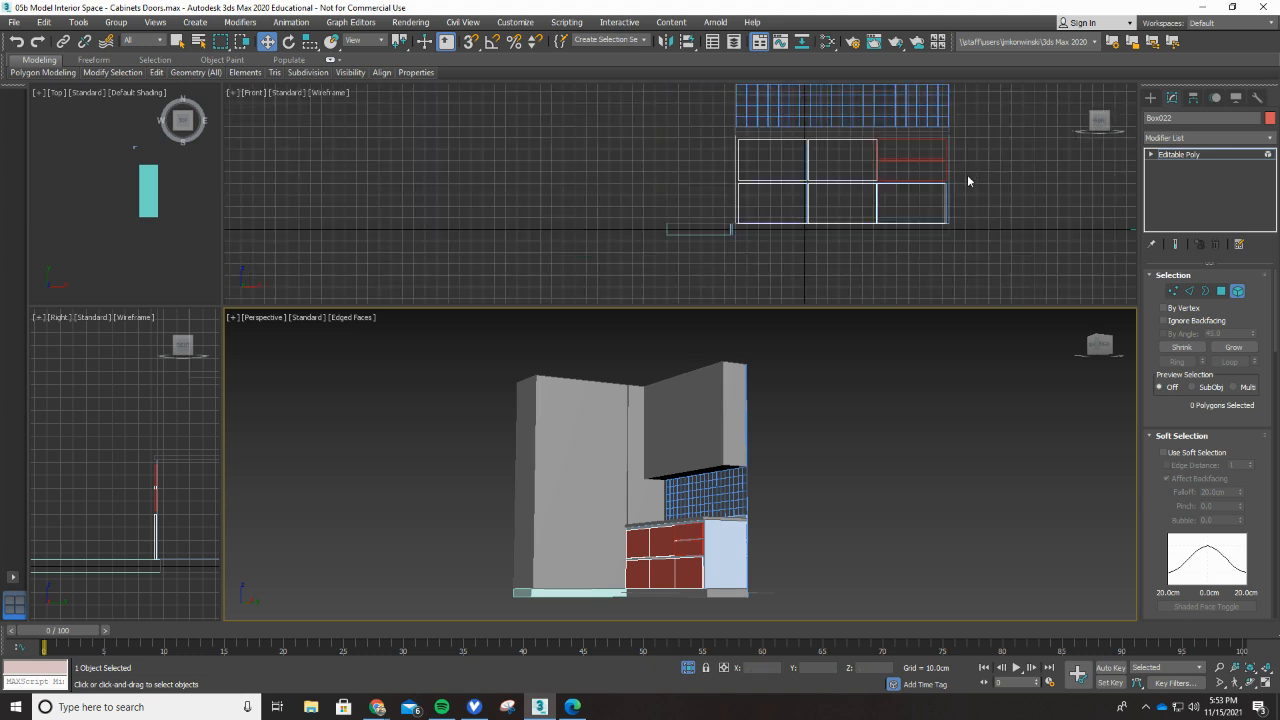
{"action": "scroll", "coordinate": [967, 174], "scroll_direction": "up", "scroll_amount": 2}
{"action": "scroll", "coordinate": [940, 150], "scroll_direction": "down", "scroll_amount": 3}
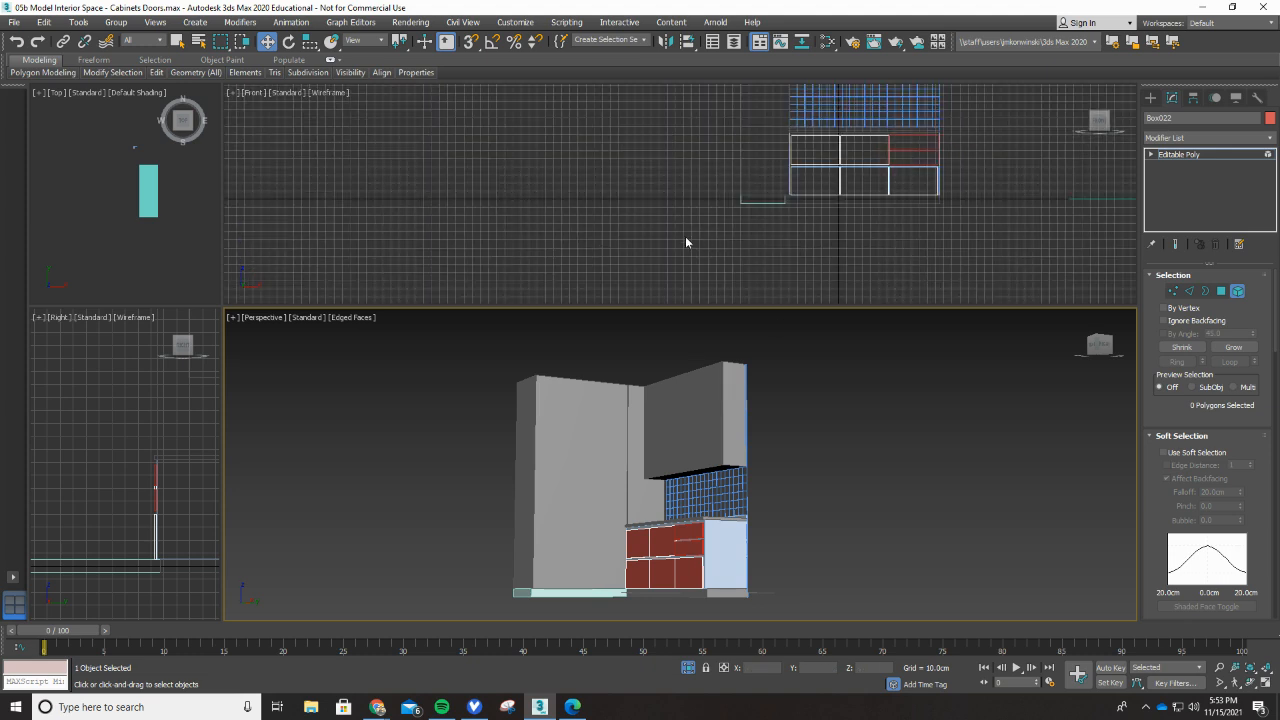
{"action": "scroll", "coordinate": [668, 238], "scroll_direction": "down", "scroll_amount": 2}
{"action": "scroll", "coordinate": [640, 232], "scroll_direction": "down", "scroll_amount": 1}
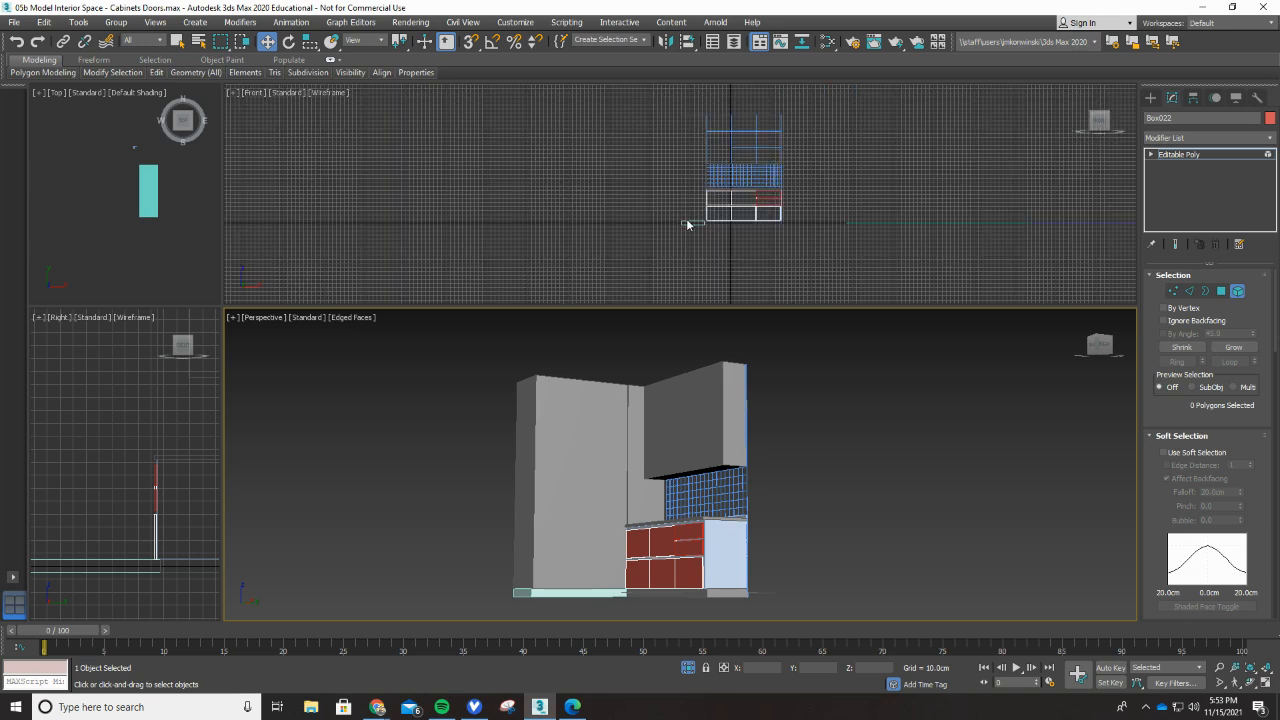
{"action": "scroll", "coordinate": [790, 111], "scroll_direction": "up", "scroll_amount": 4}
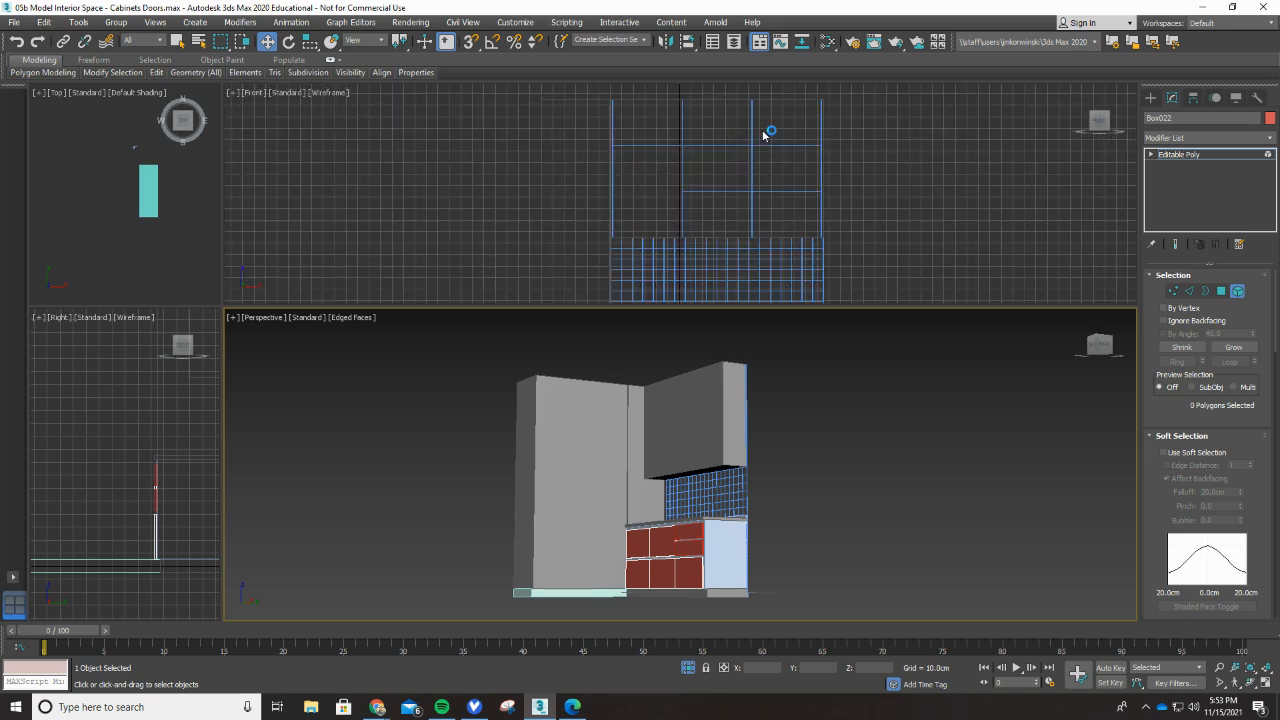
{"action": "scroll", "coordinate": [822, 173], "scroll_direction": "up", "scroll_amount": 5}
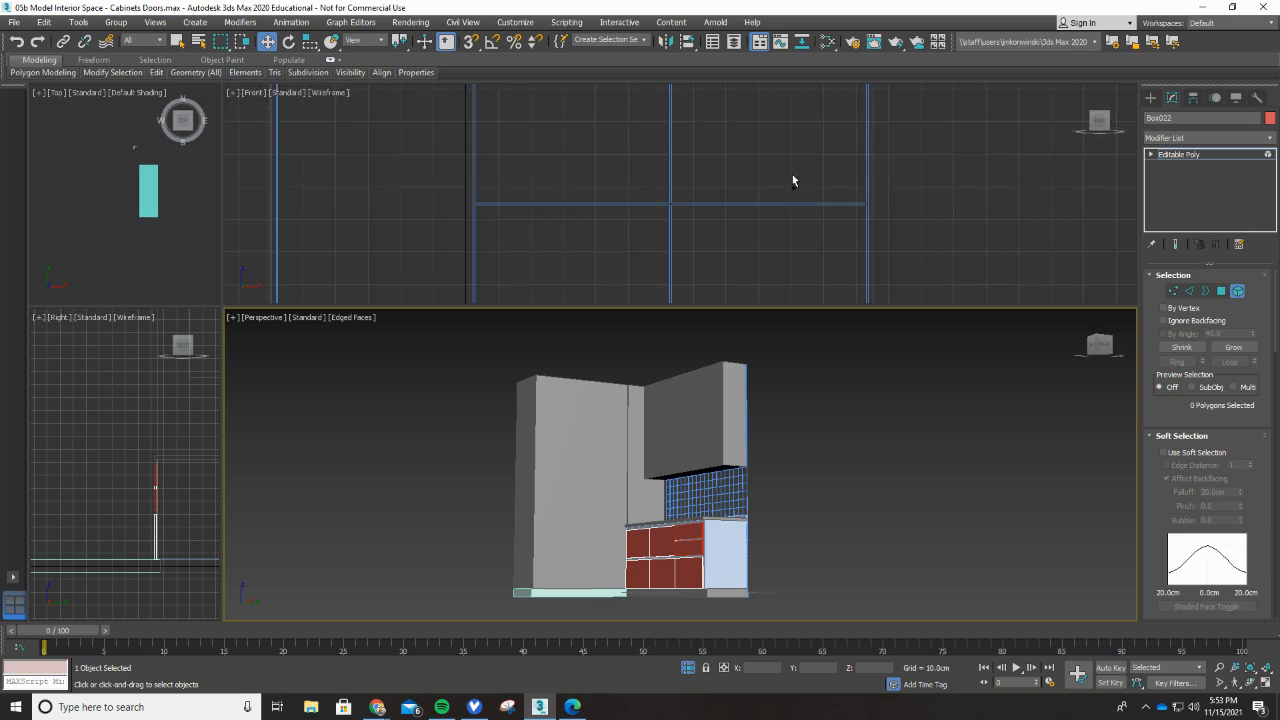
{"action": "scroll", "coordinate": [774, 190], "scroll_direction": "down", "scroll_amount": 3}
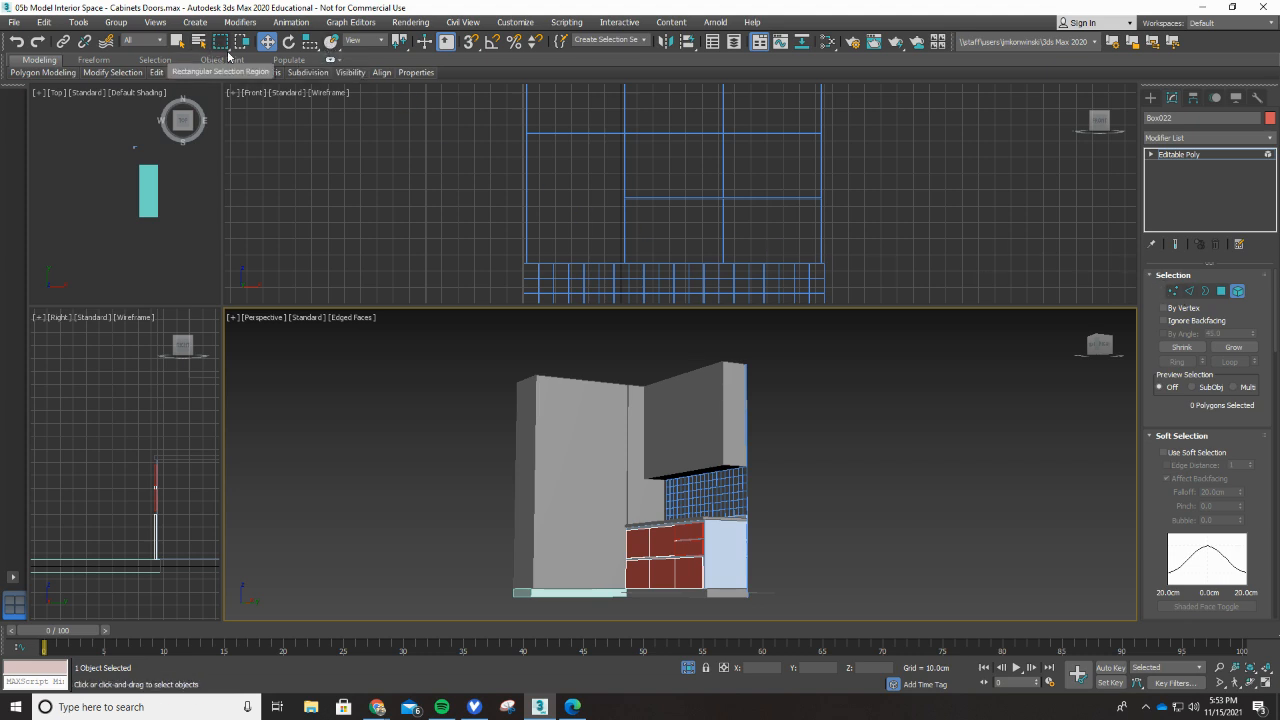
{"action": "left_click", "coordinate": [1151, 98]}
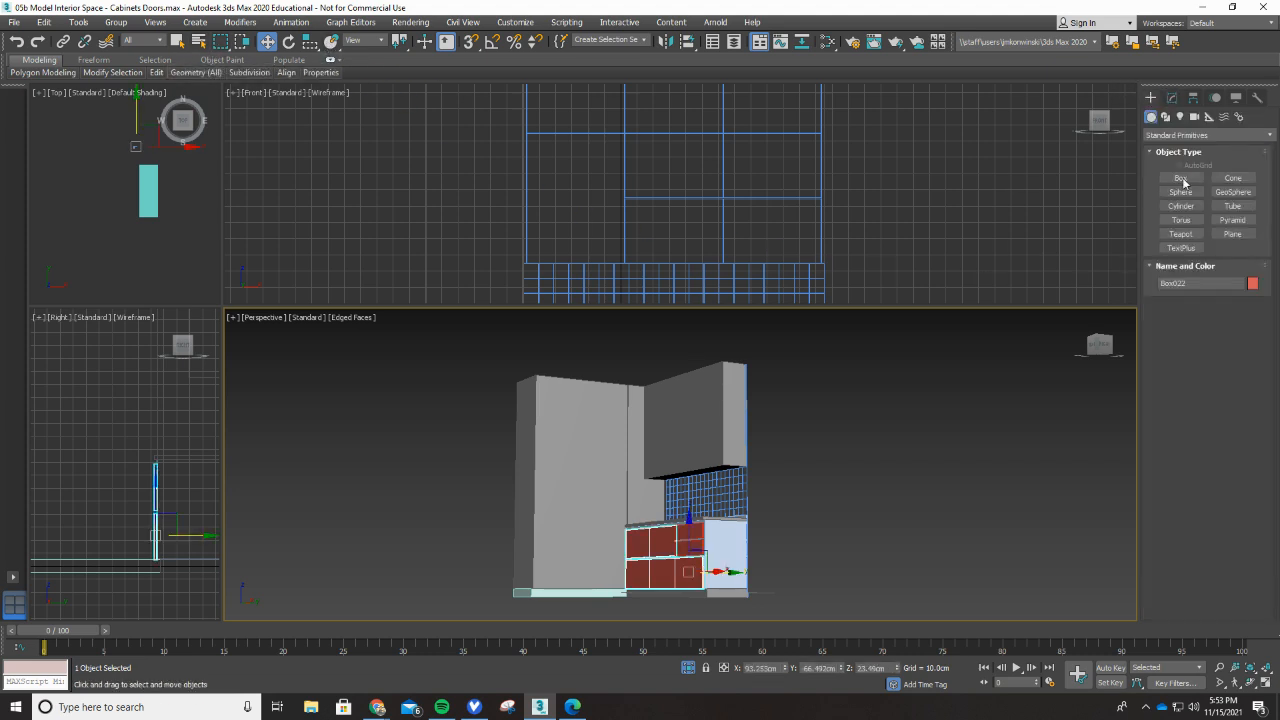
{"action": "left_click", "coordinate": [1181, 178]}
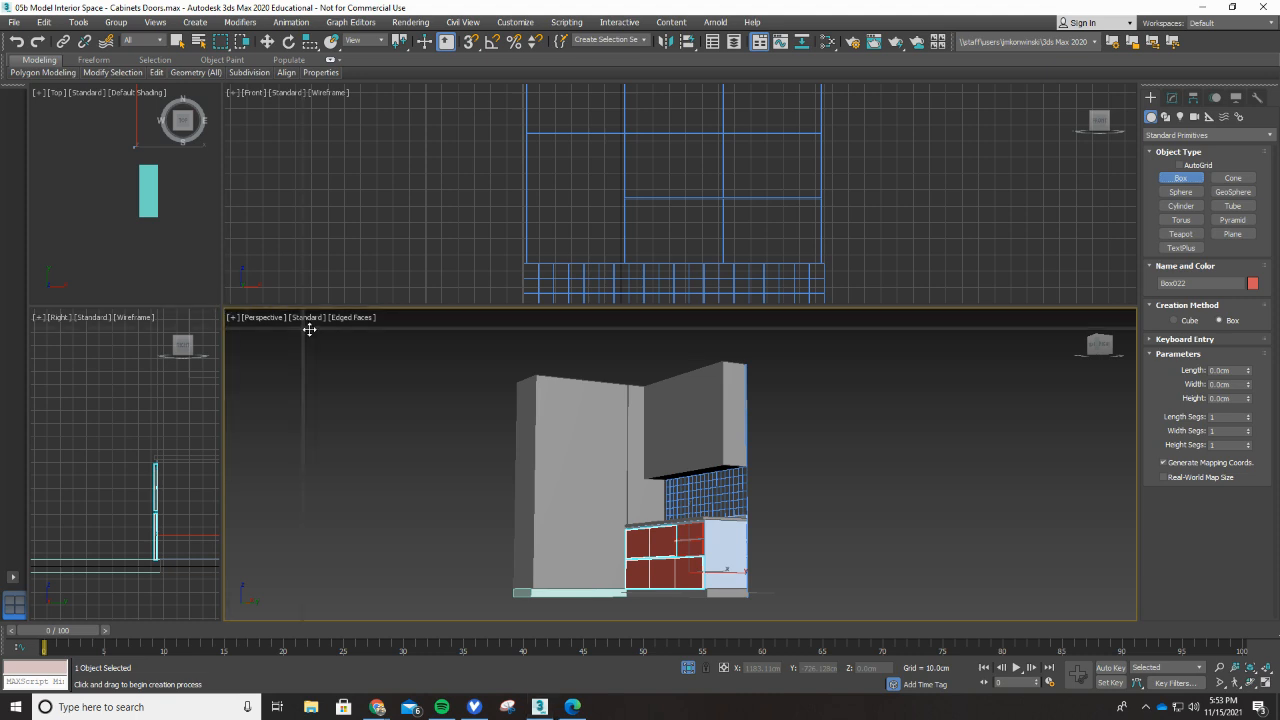
{"action": "left_click_drag", "start_coordinate": [310, 329], "coordinate": [569, 354]}
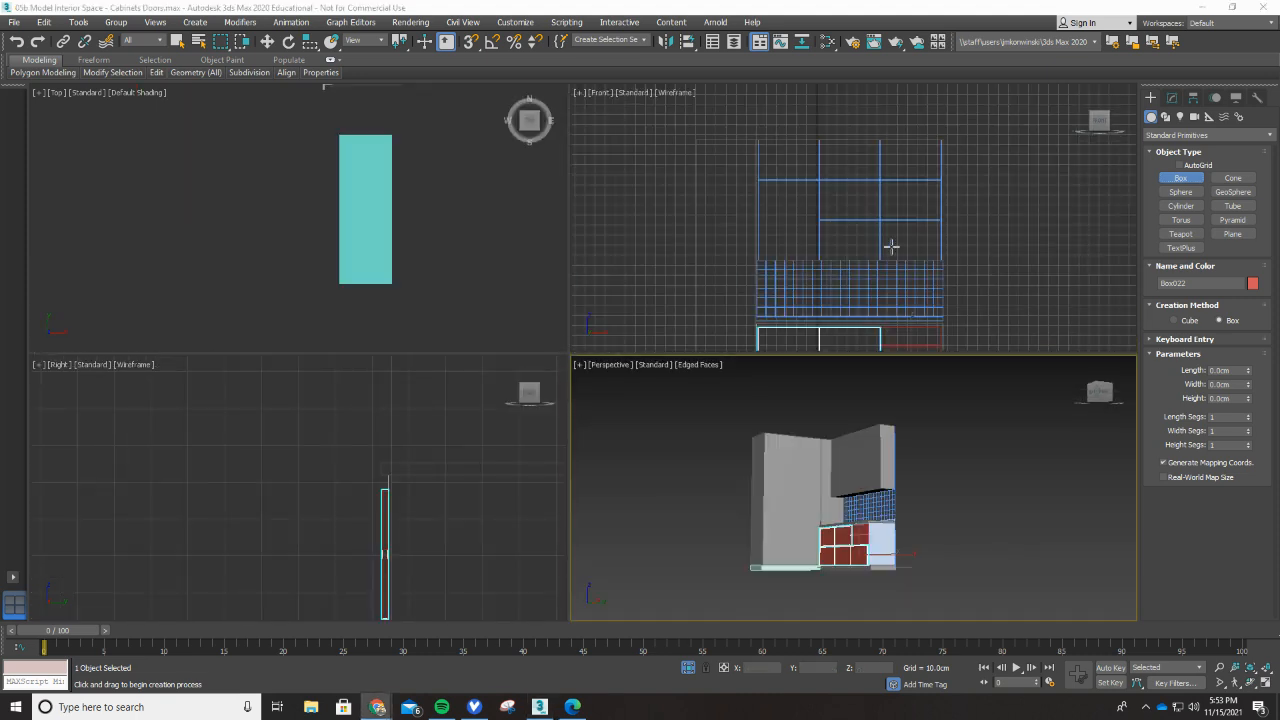
{"action": "scroll", "coordinate": [900, 230], "scroll_direction": "up", "scroll_amount": 3}
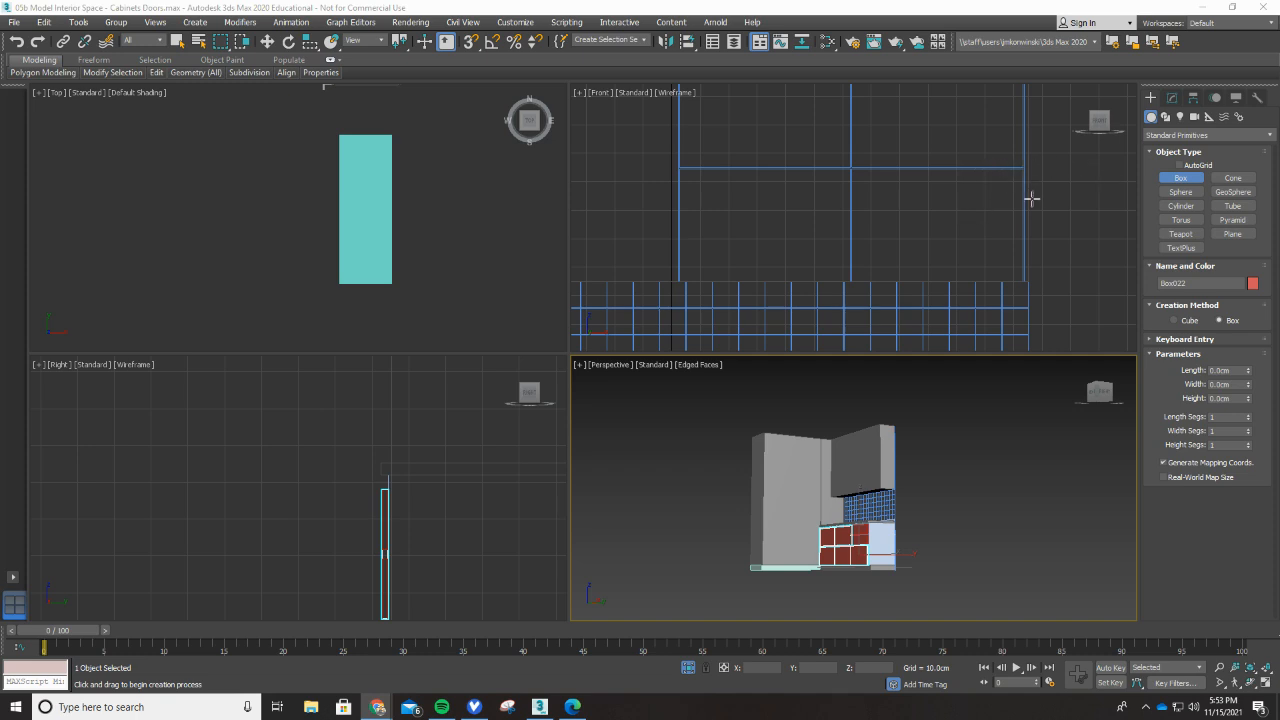
{"action": "left_click", "coordinate": [470, 41]}
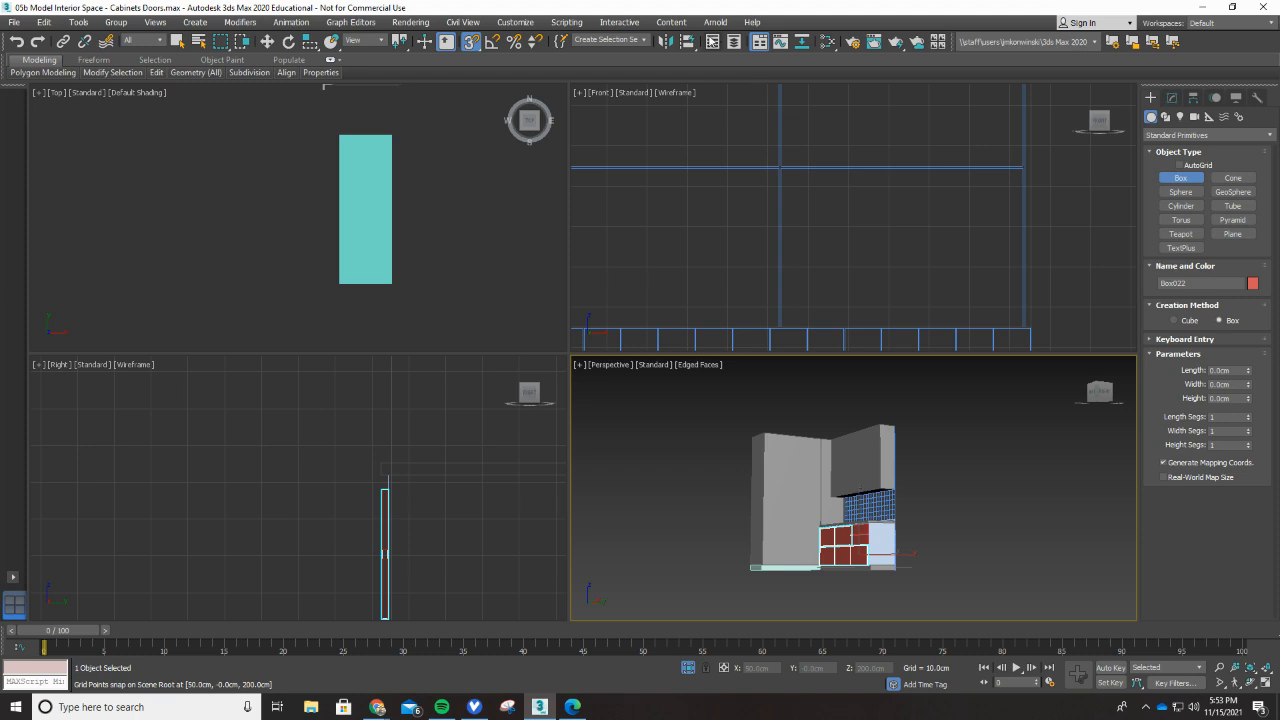
Step: Find the turquoise box from the Top view in the Scene Explorer and hide it (Box018)
{"action": "left_click", "coordinate": [713, 43]}
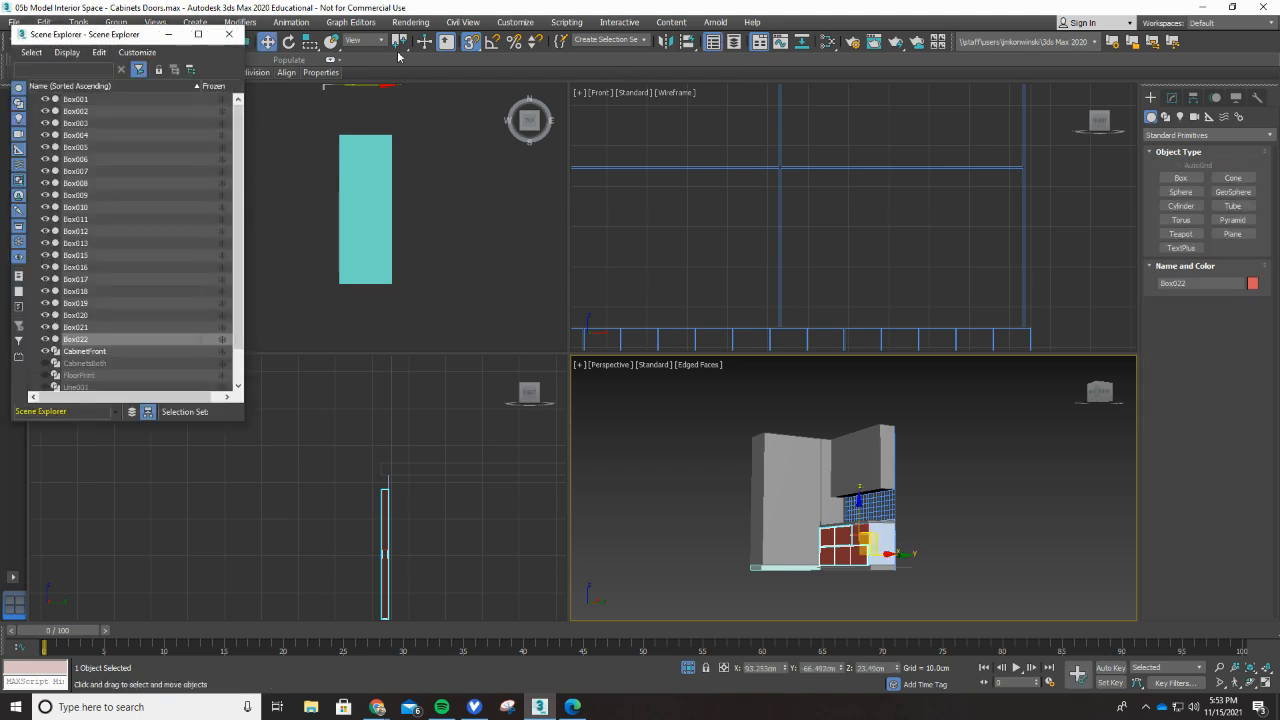
{"action": "left_click", "coordinate": [345, 172]}
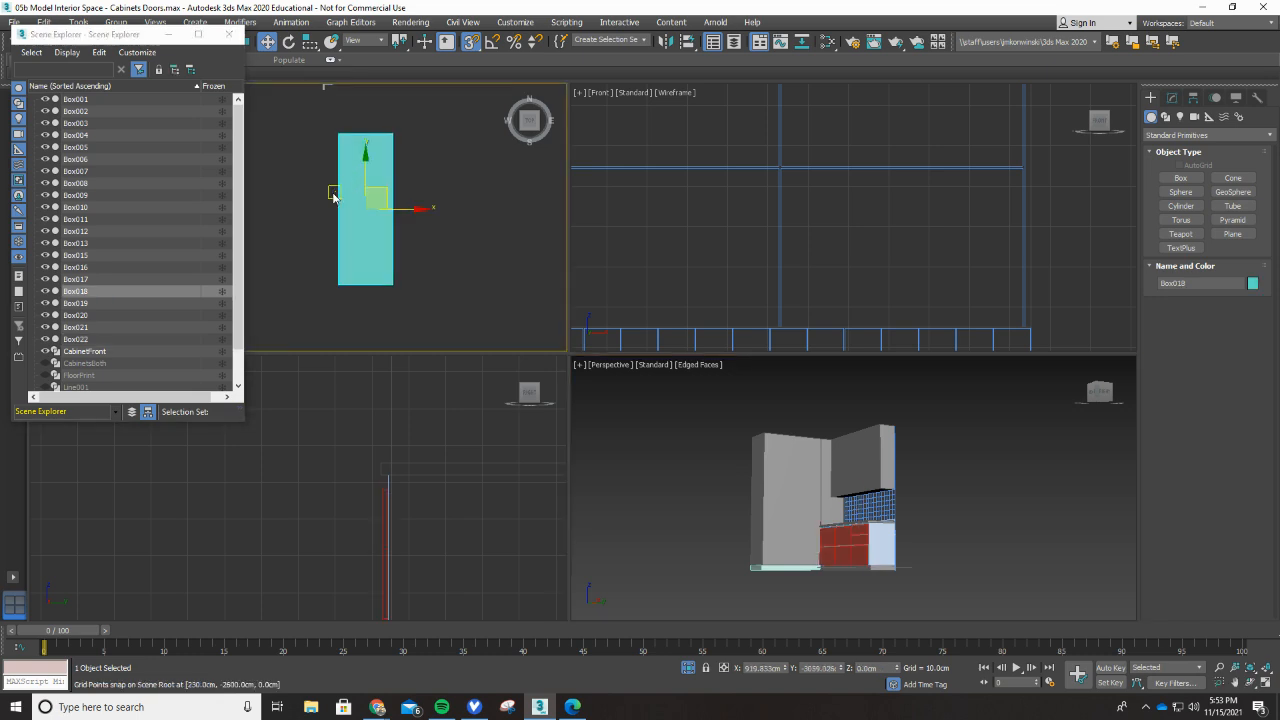
{"action": "left_click", "coordinate": [58, 292]}
{"action": "left_click", "coordinate": [45, 291]}
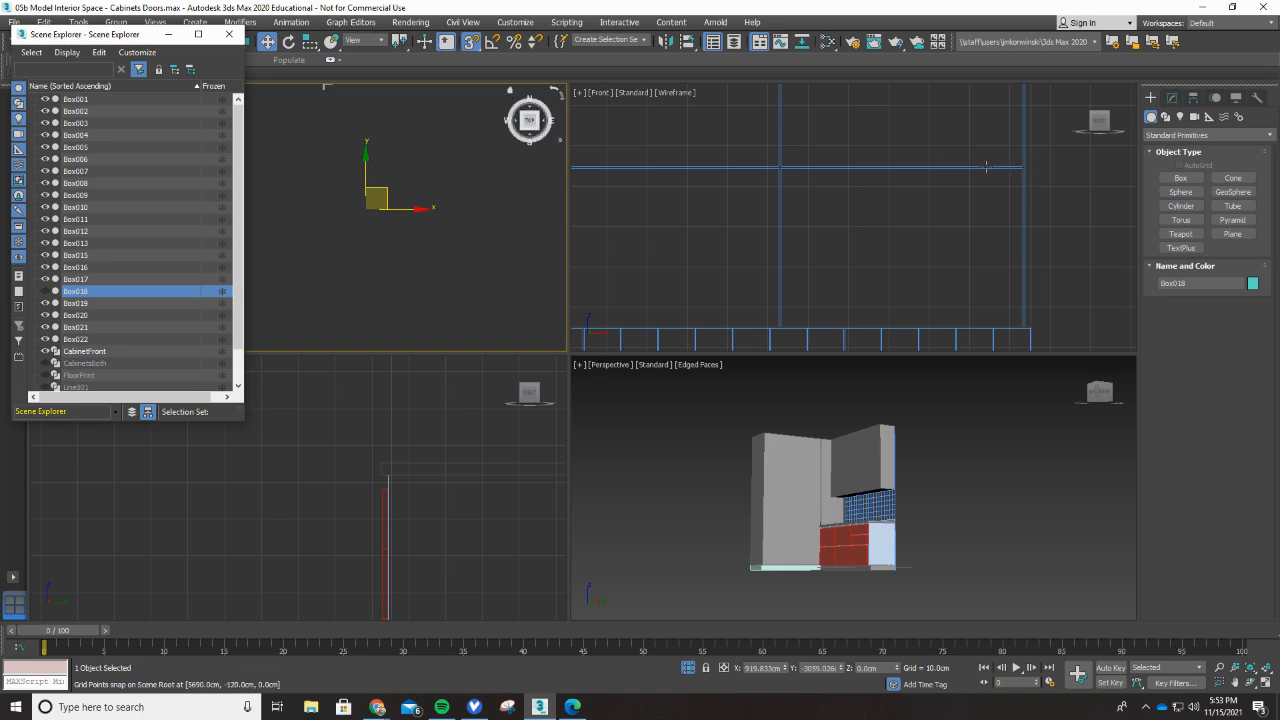
Step: Draw a 60 by 39.5 cm box over the upper cabinet's bottom-right door outline in Front view and set its height to 1.6 cm
{"action": "left_click", "coordinate": [1163, 177]}
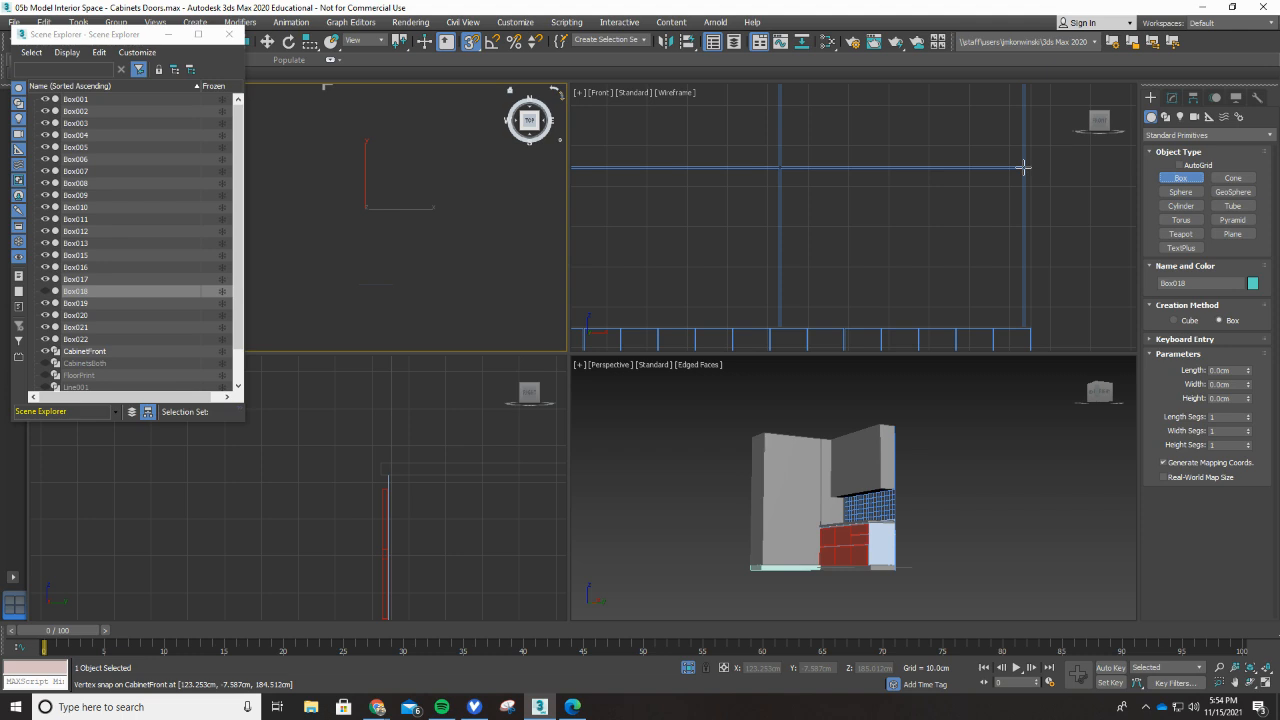
{"action": "left_click_drag", "start_coordinate": [1022, 167], "coordinate": [789, 326]}
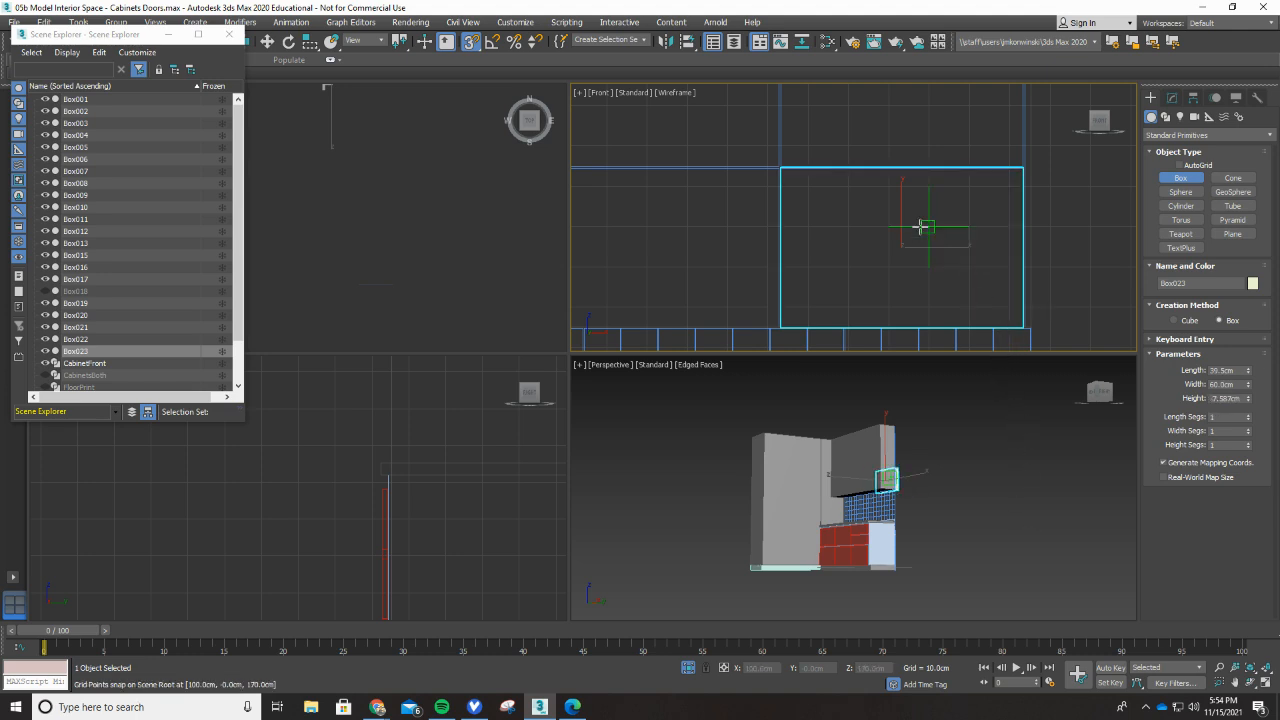
{"action": "left_click", "coordinate": [831, 205]}
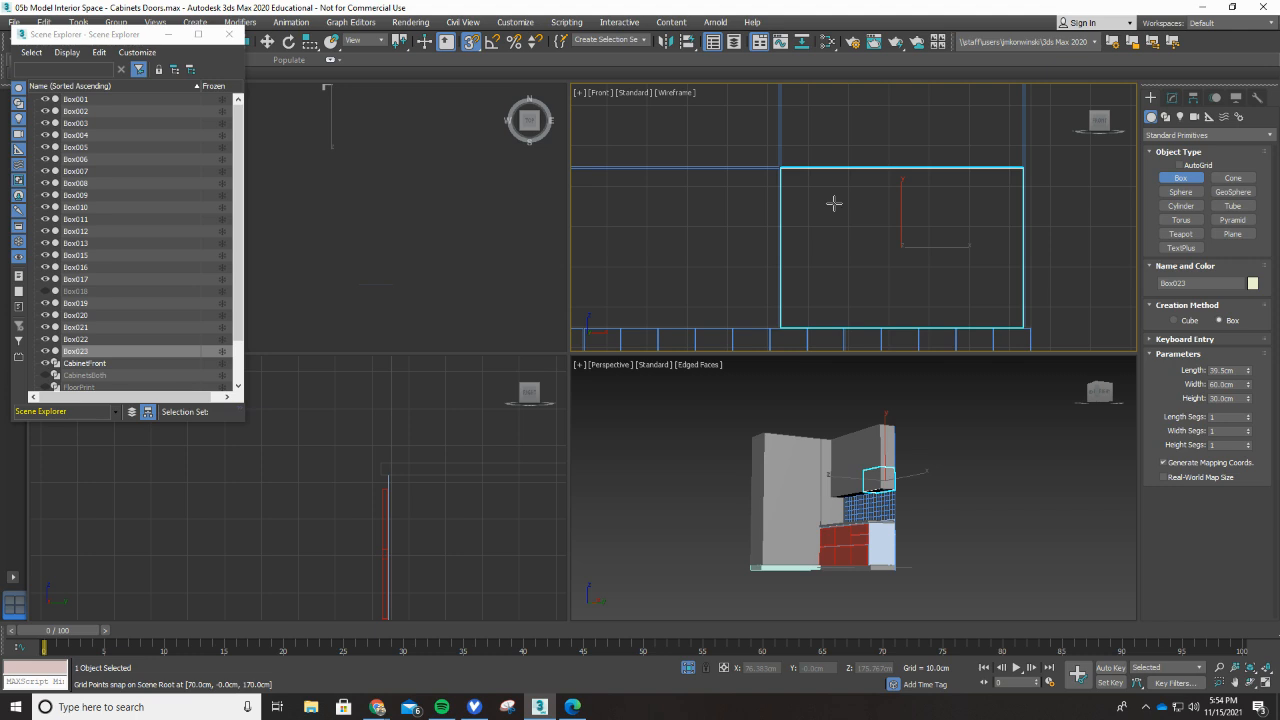
{"action": "double_click", "coordinate": [1237, 399]}
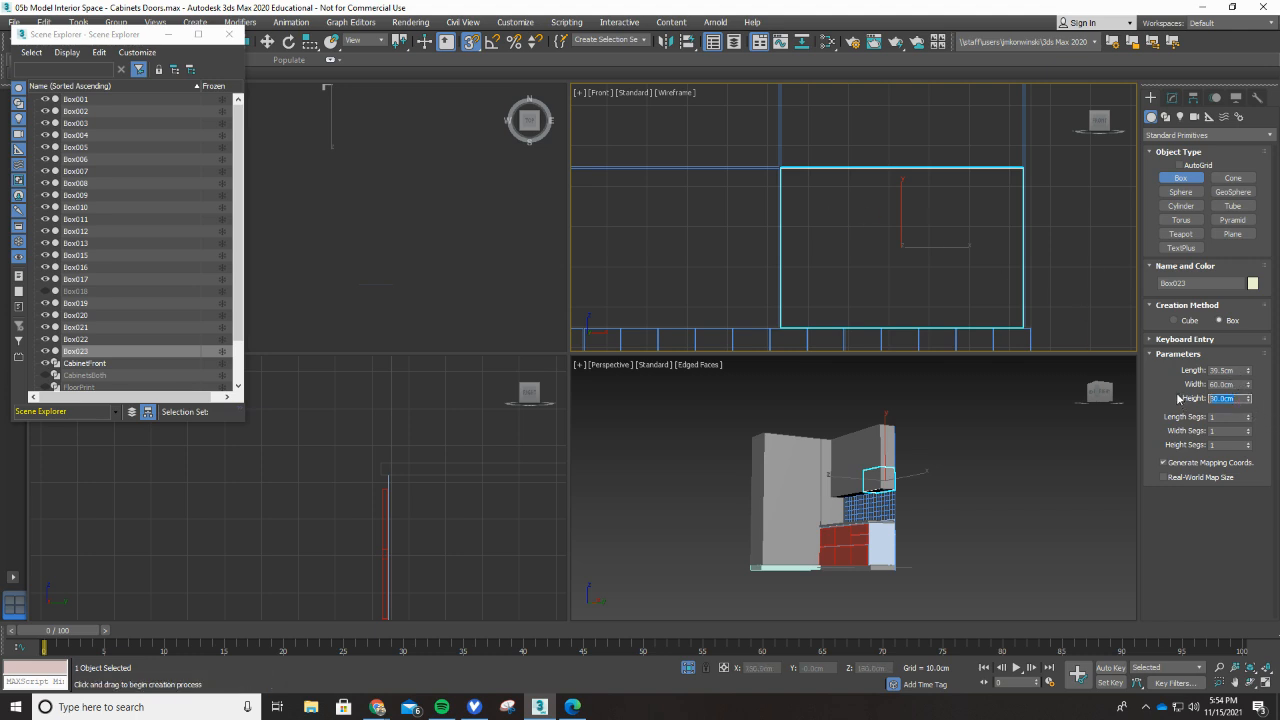
{"action": "key", "text": "Return"}
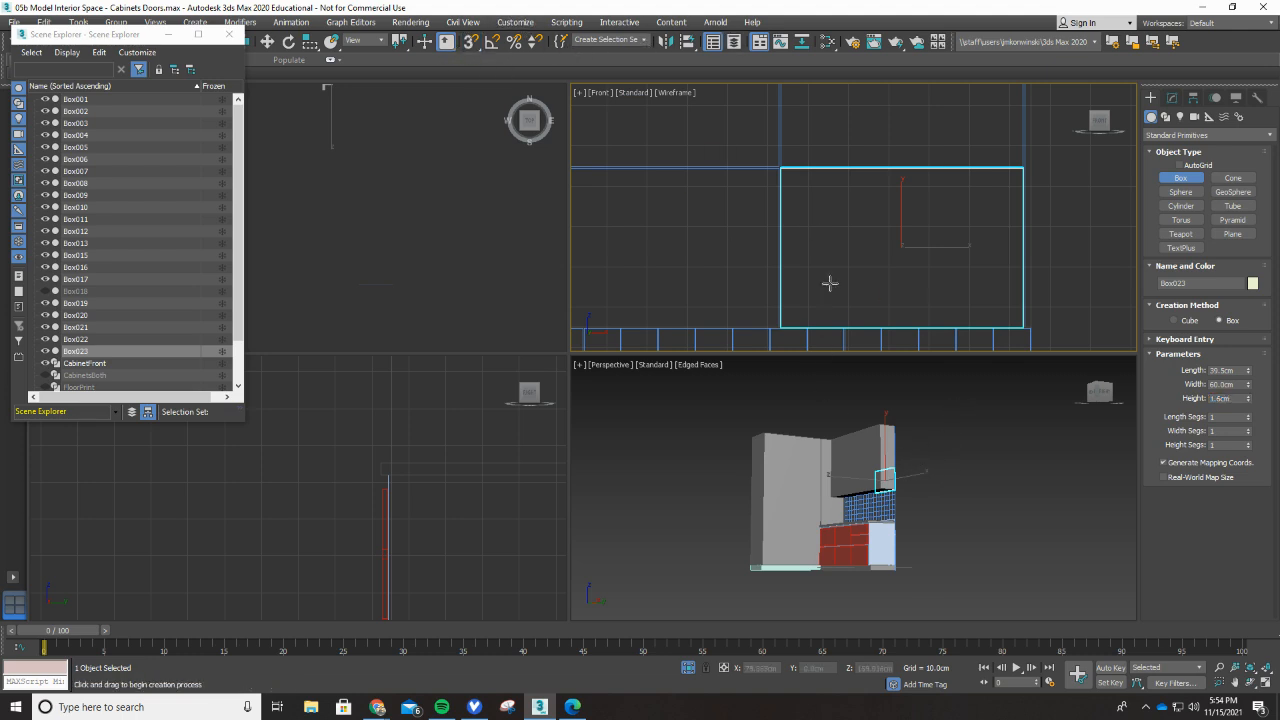
{"action": "scroll", "coordinate": [432, 477], "scroll_direction": "down", "scroll_amount": 8}
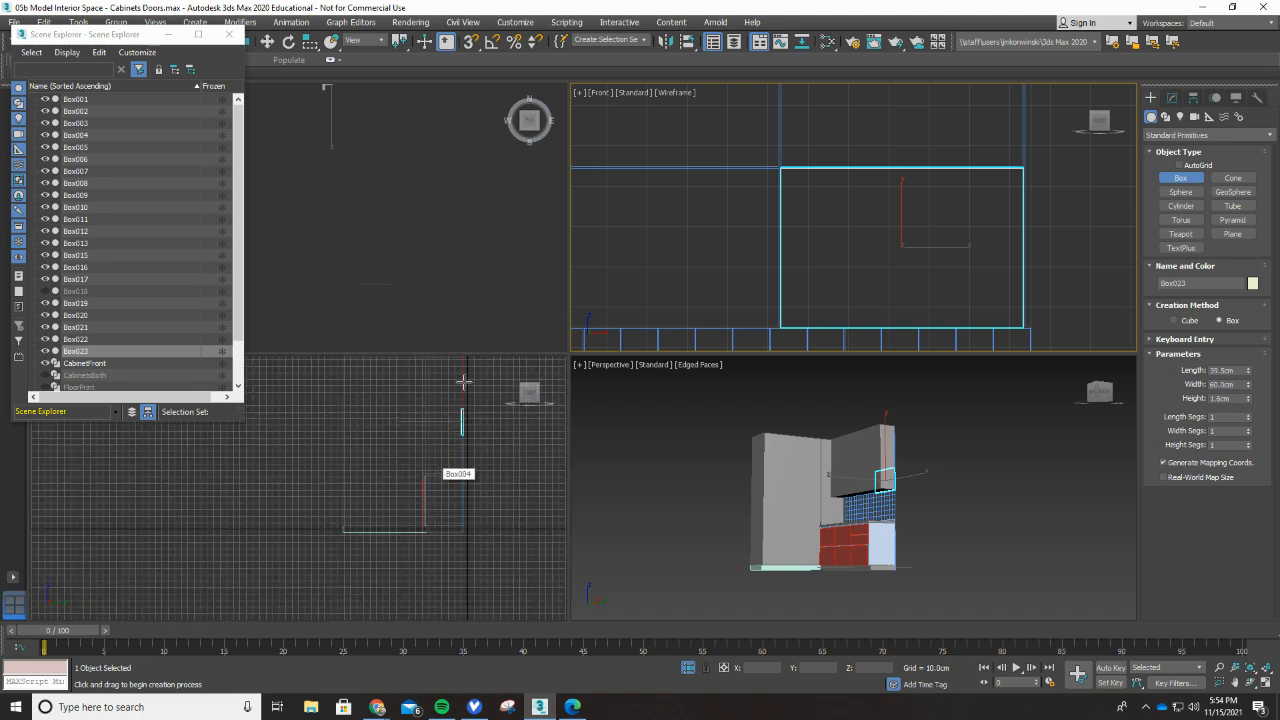
Step: Move the new door box in the side view from the back wall to the front face of the upper cabinet
{"action": "scroll", "coordinate": [464, 397], "scroll_direction": "up", "scroll_amount": 4}
{"action": "scroll", "coordinate": [465, 434], "scroll_direction": "up", "scroll_amount": 1}
{"action": "scroll", "coordinate": [462, 434], "scroll_direction": "up", "scroll_amount": 2}
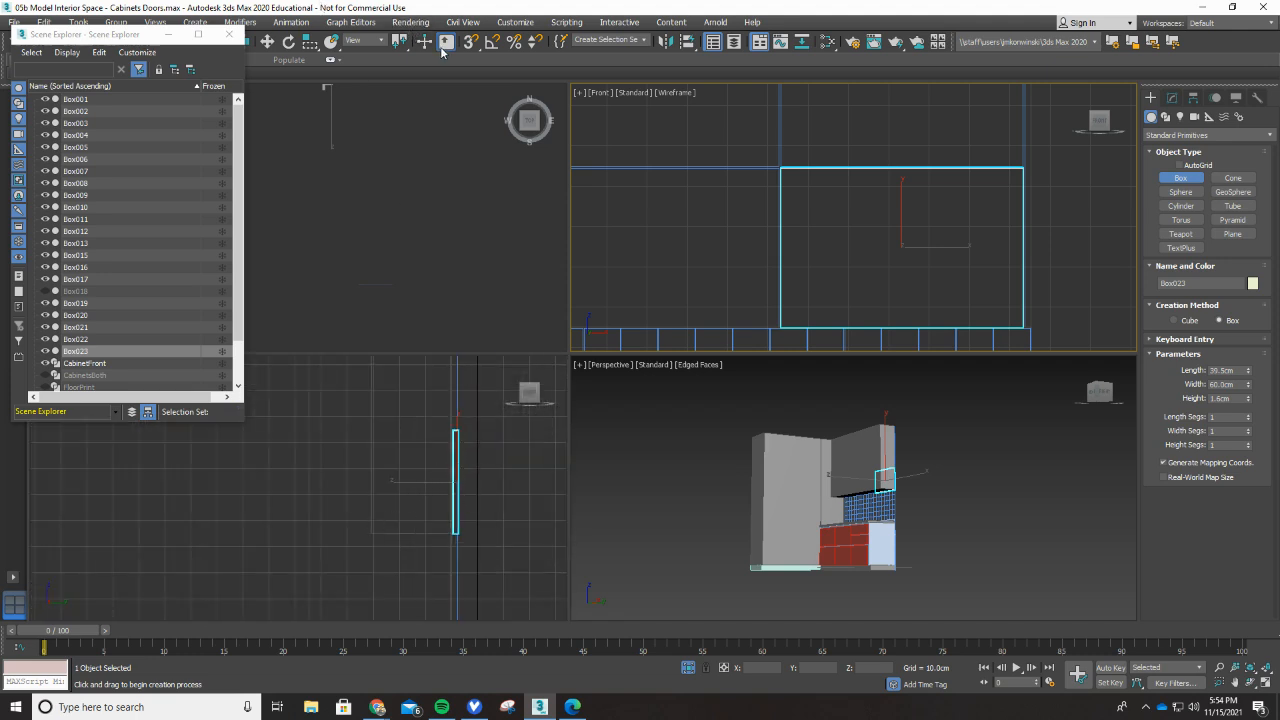
{"action": "left_click", "coordinate": [266, 41]}
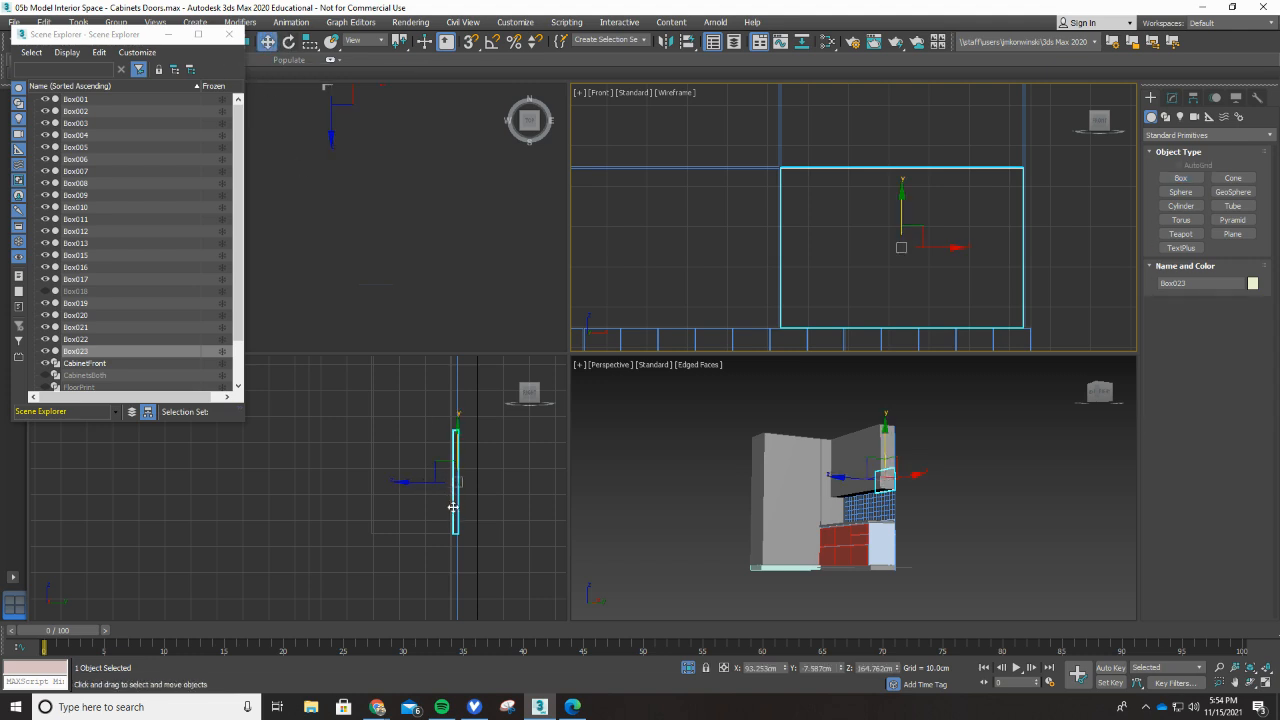
{"action": "left_click", "coordinate": [407, 483]}
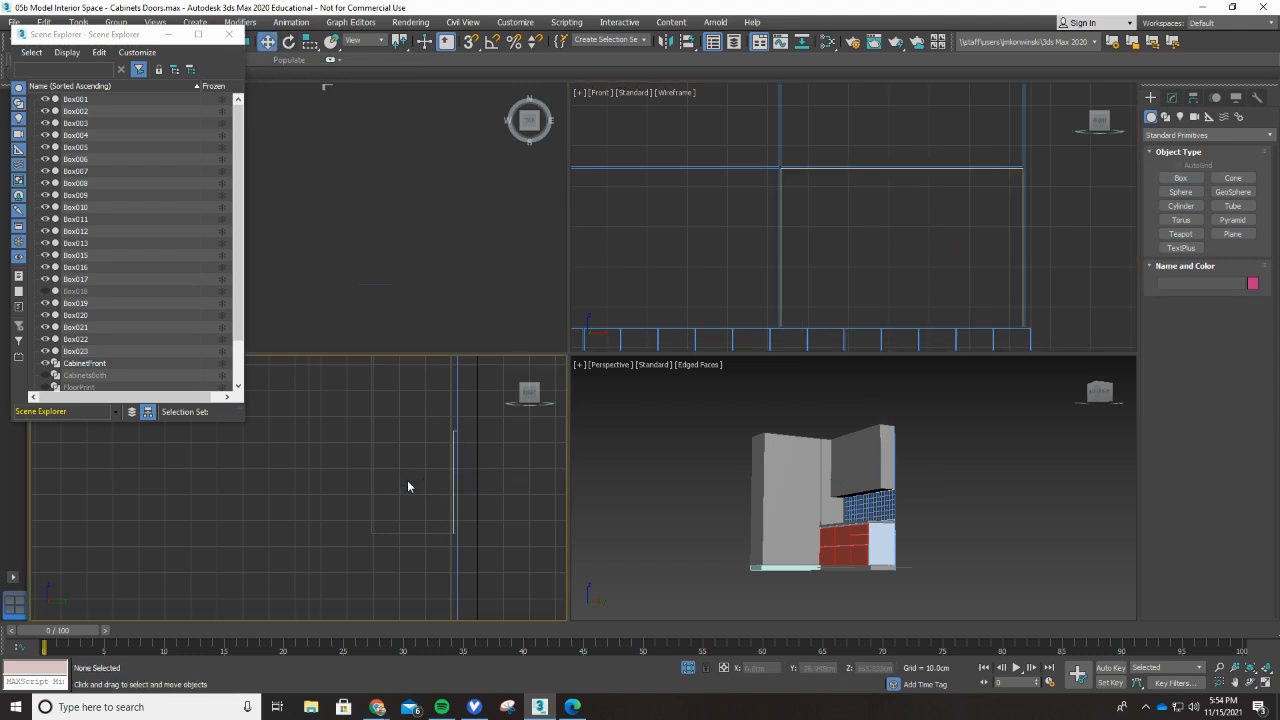
{"action": "left_click", "coordinate": [454, 492]}
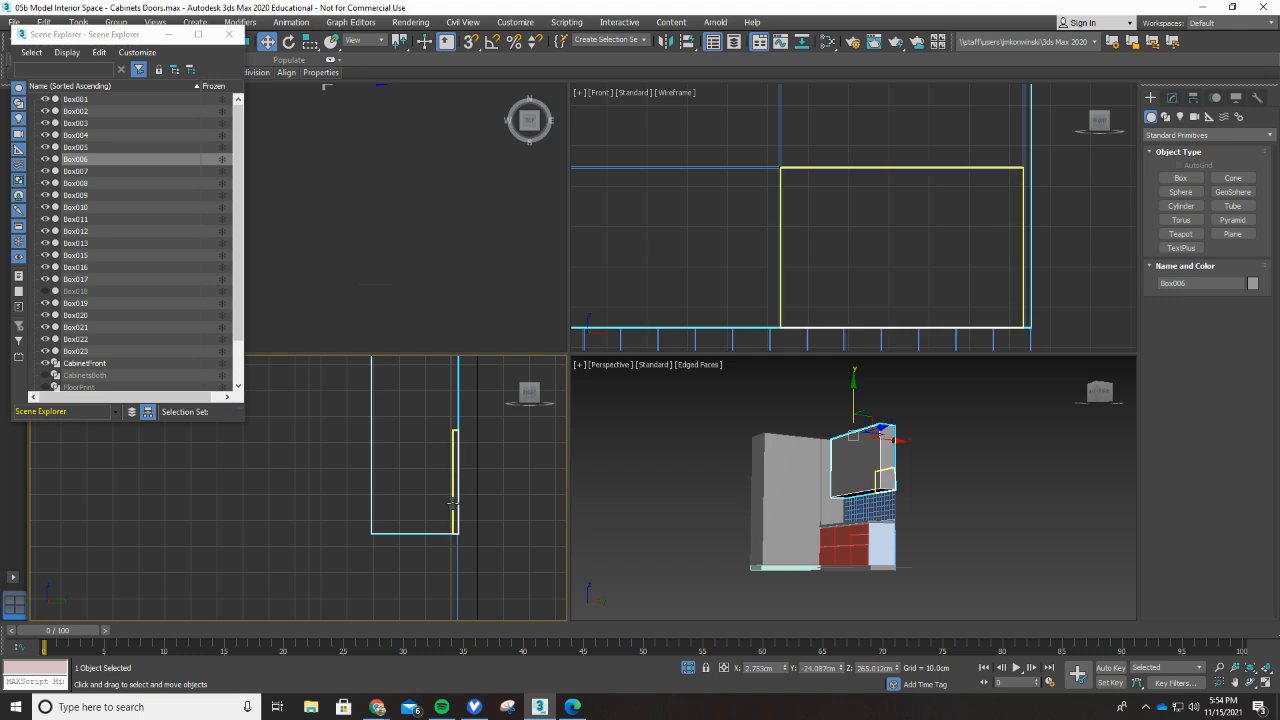
{"action": "left_click", "coordinate": [455, 490]}
{"action": "left_click_drag", "start_coordinate": [509, 482], "coordinate": [421, 484]}
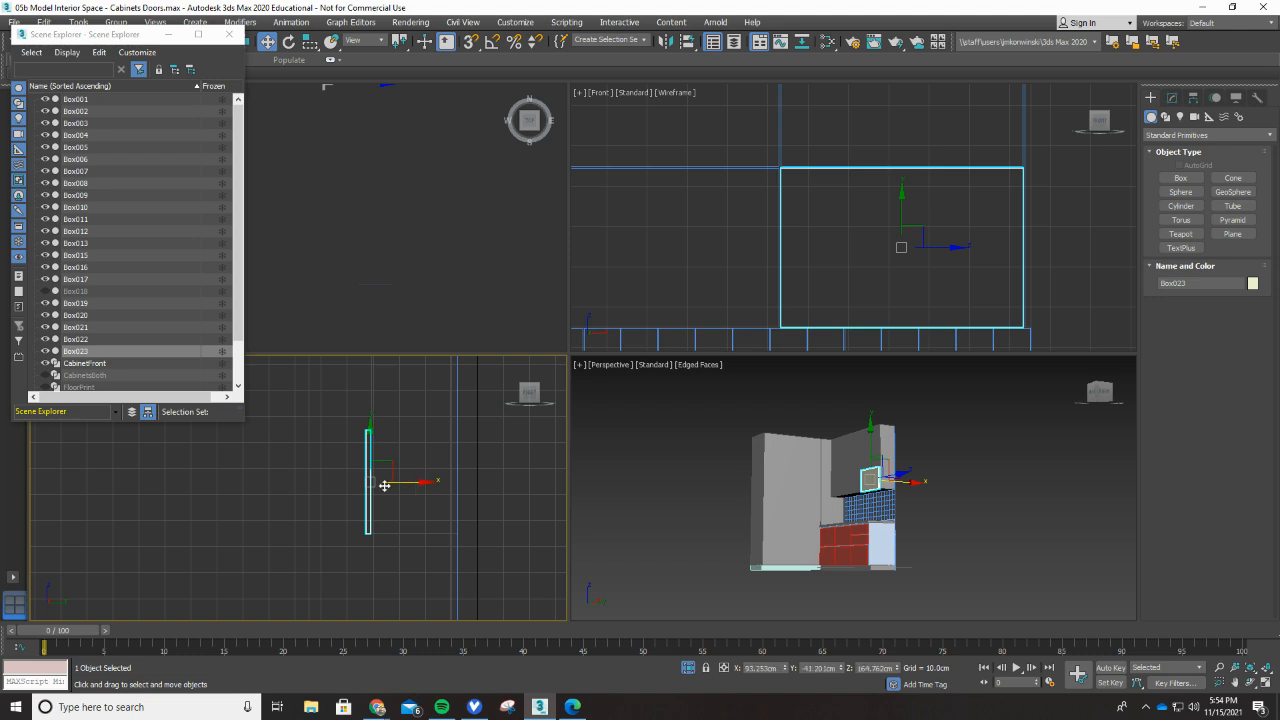
Step: Nudge the door box slightly toward the cabinet in the side view to close the gap to the upper cabinet's front
{"action": "scroll", "coordinate": [385, 487], "scroll_direction": "up", "scroll_amount": 5}
{"action": "scroll", "coordinate": [327, 537], "scroll_direction": "down", "scroll_amount": 3}
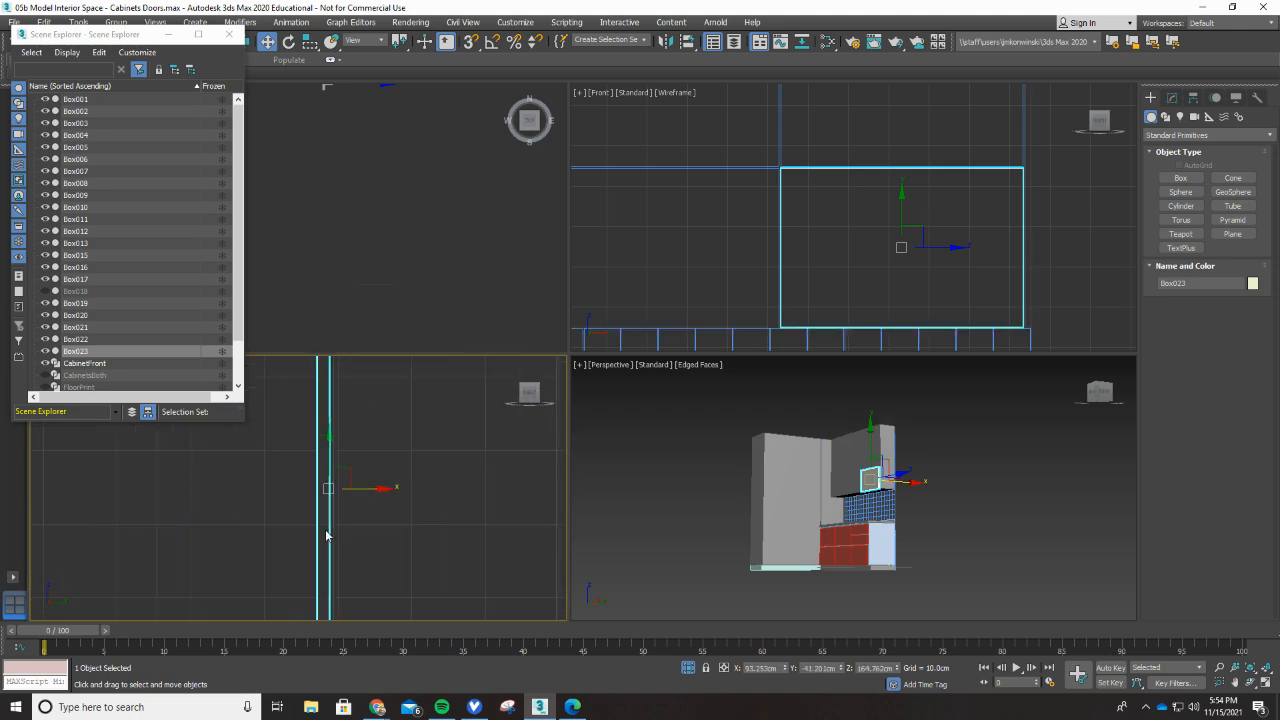
{"action": "scroll", "coordinate": [344, 415], "scroll_direction": "up", "scroll_amount": 2}
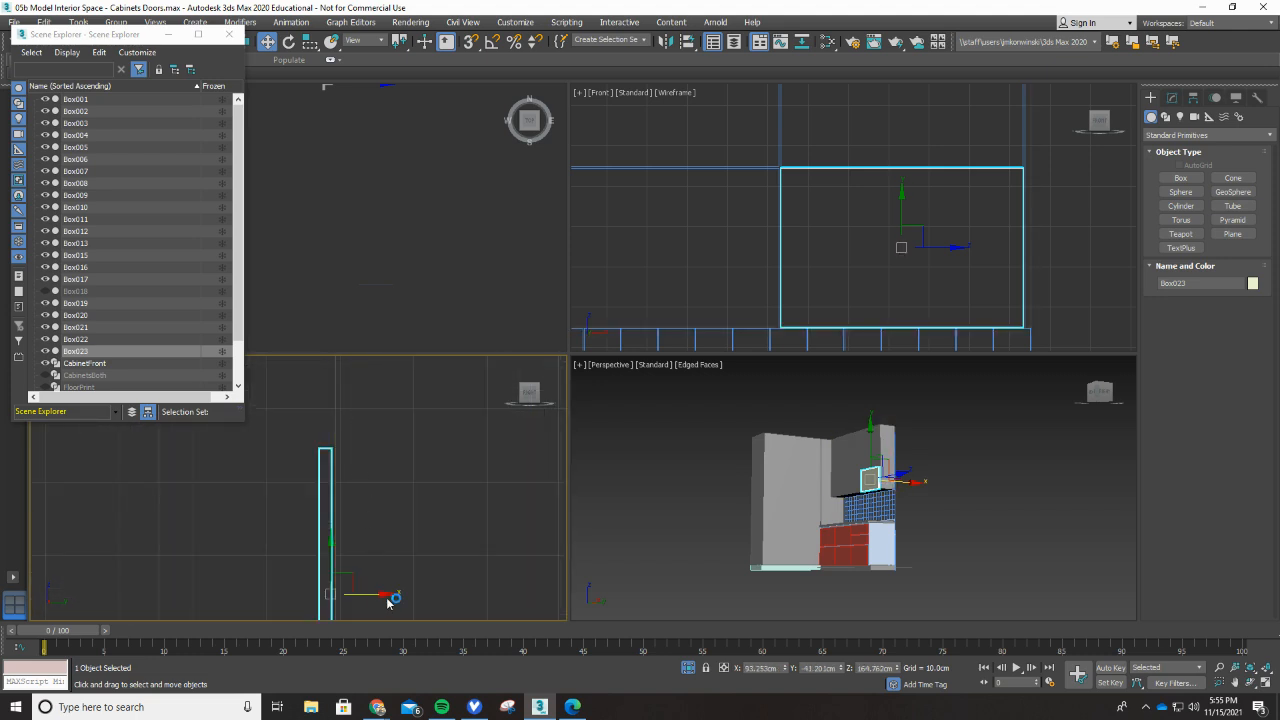
{"action": "left_click_drag", "start_coordinate": [383, 594], "coordinate": [386, 591]}
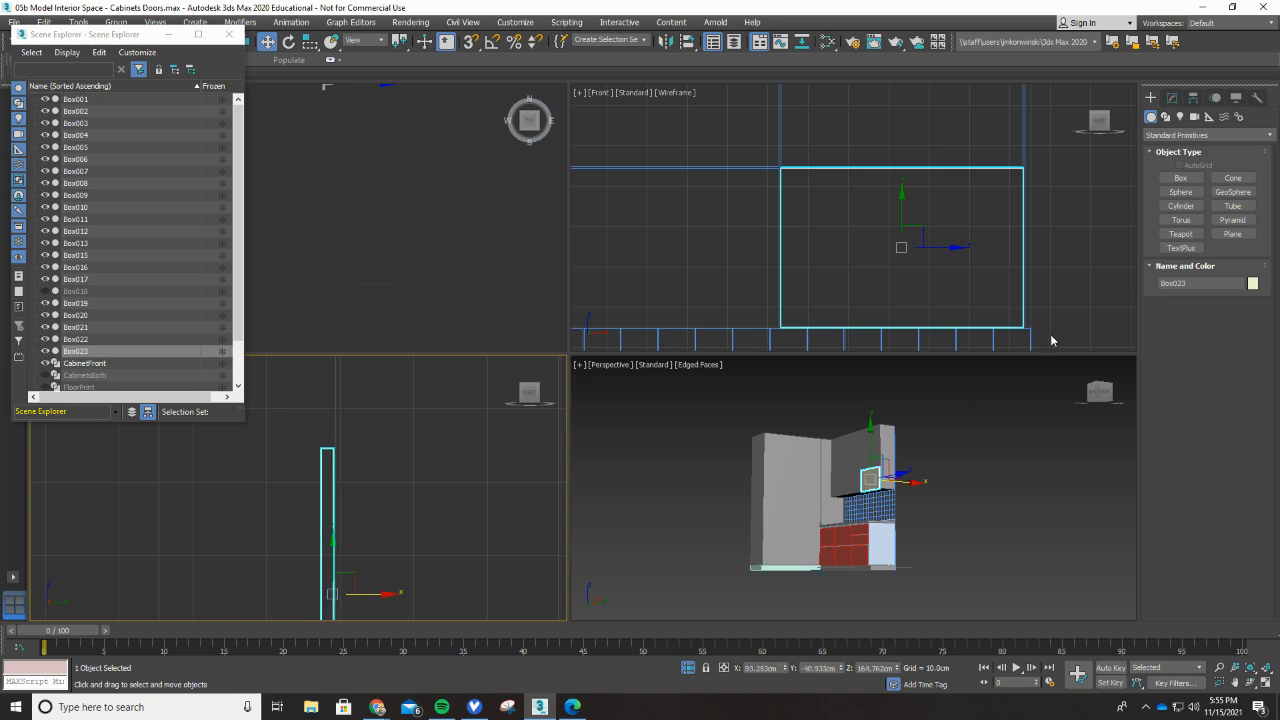
Step: Widen the Front and Perspective viewports and frame the bottom row of upper cabinet door outlines in Front view
{"action": "left_click", "coordinate": [849, 250]}
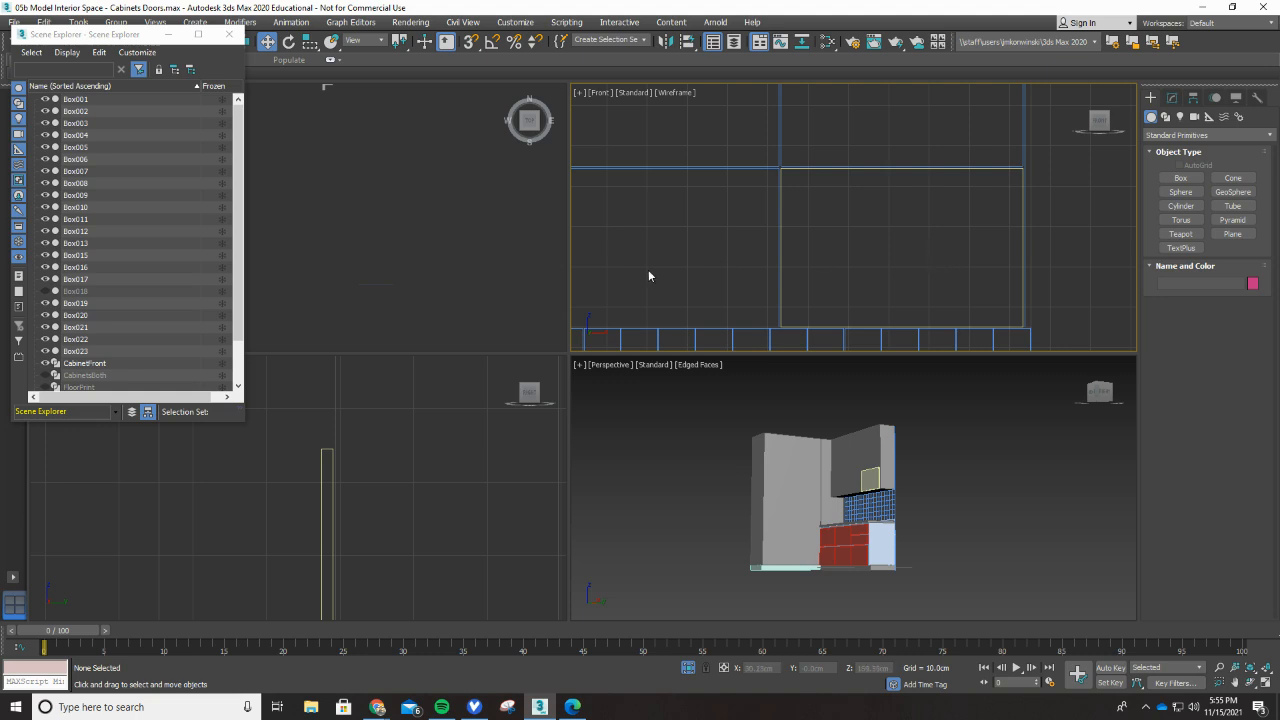
{"action": "scroll", "coordinate": [649, 283], "scroll_direction": "down", "scroll_amount": 4}
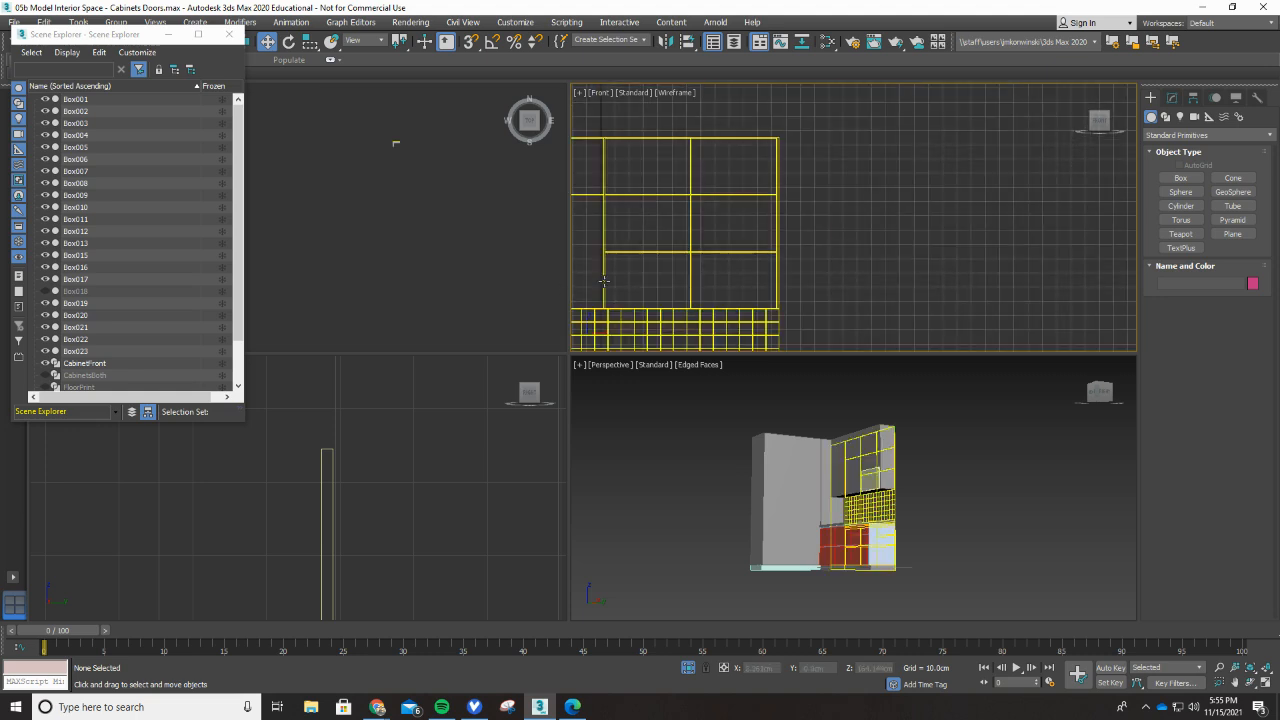
{"action": "scroll", "coordinate": [603, 286], "scroll_direction": "down", "scroll_amount": 2}
{"action": "scroll", "coordinate": [830, 245], "scroll_direction": "down", "scroll_amount": 3}
{"action": "scroll", "coordinate": [836, 262], "scroll_direction": "up", "scroll_amount": 3}
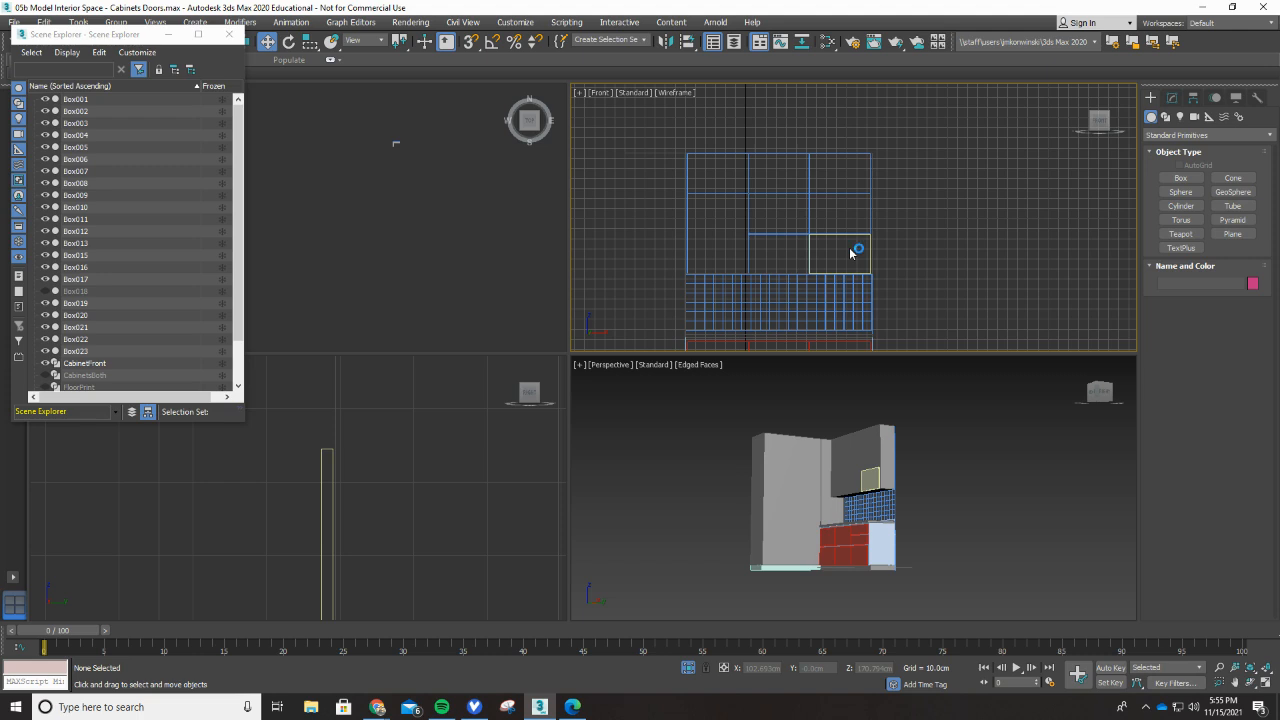
{"action": "scroll", "coordinate": [717, 264], "scroll_direction": "up", "scroll_amount": 5}
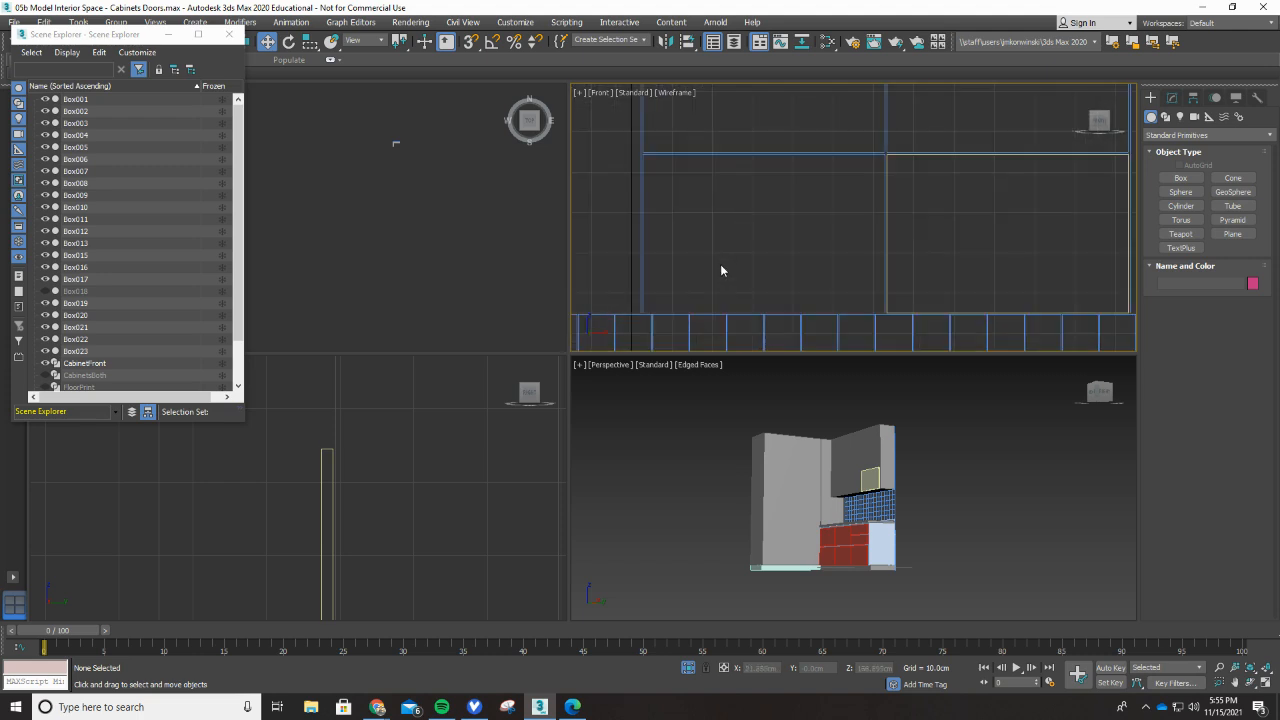
{"action": "left_click_drag", "start_coordinate": [566, 286], "coordinate": [356, 300]}
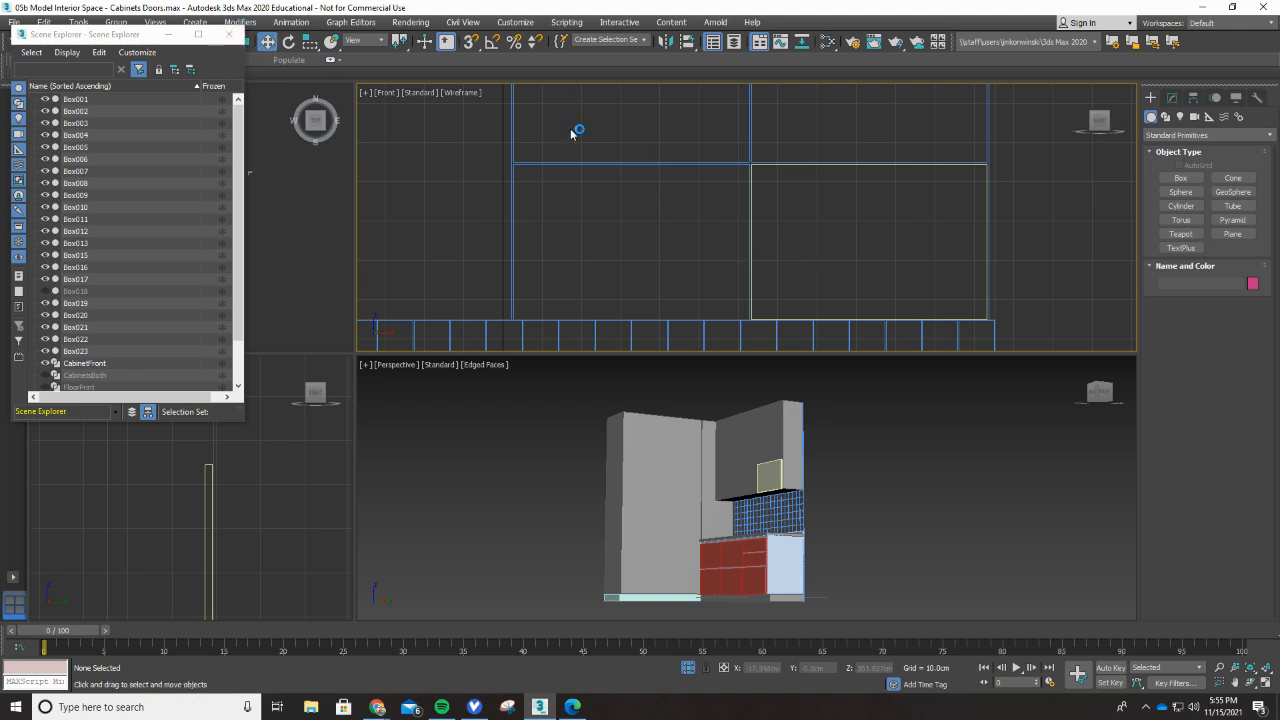
Step: Clone the bottom-right upper door as instances onto the middle and left outlines of the bottom row in Front view
{"action": "left_click", "coordinate": [836, 165]}
{"action": "left_click", "coordinate": [835, 165]}
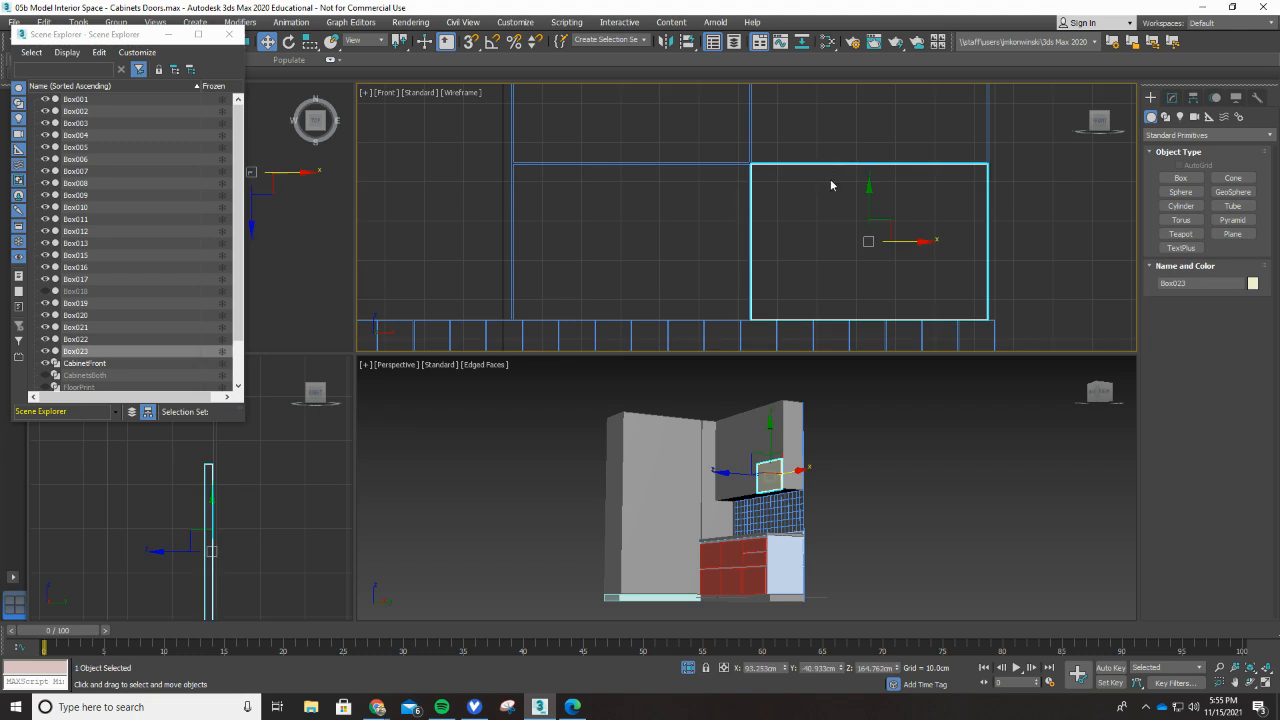
{"action": "left_click_drag", "start_coordinate": [922, 241], "coordinate": [685, 256]}
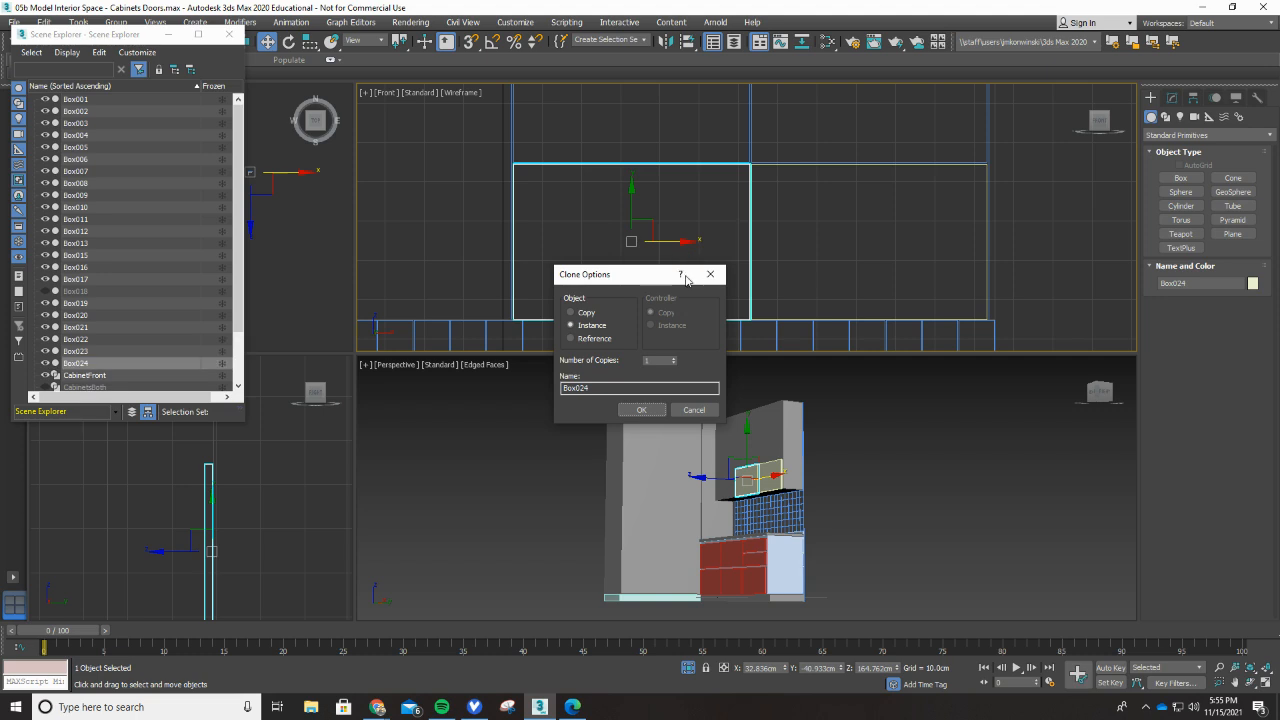
{"action": "left_click", "coordinate": [592, 326]}
{"action": "left_click", "coordinate": [644, 410]}
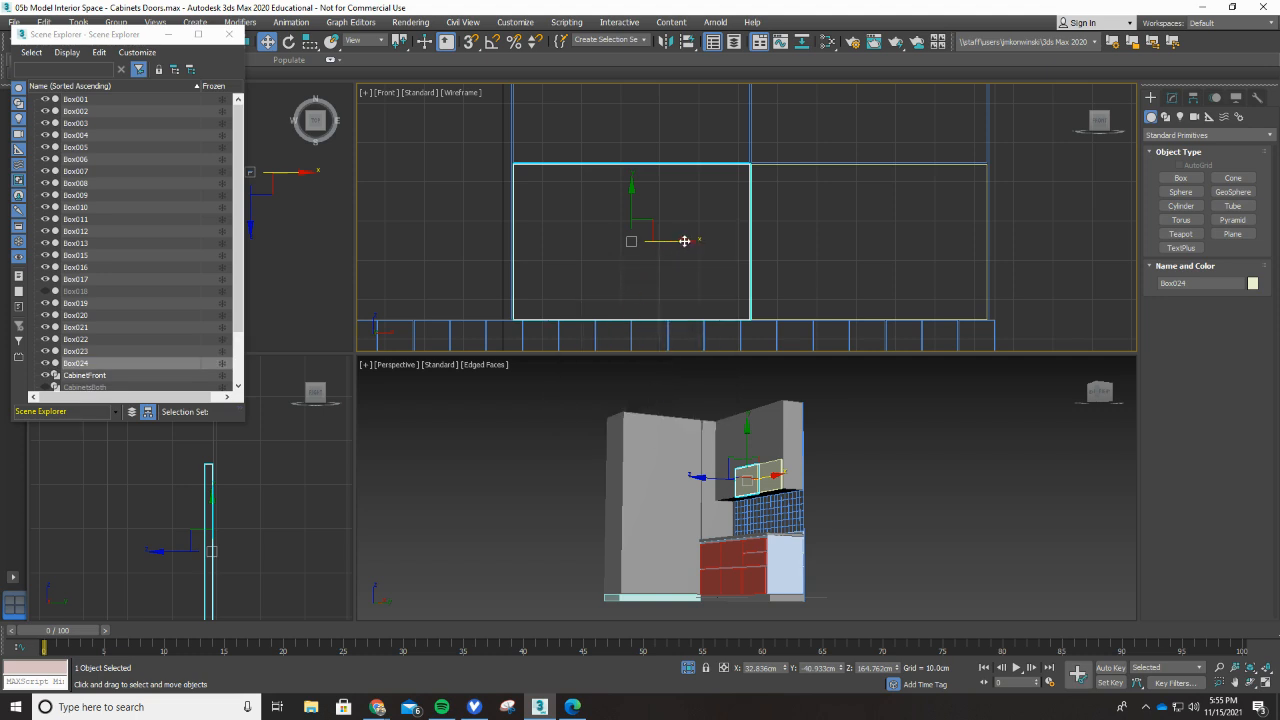
{"action": "left_click_drag", "start_coordinate": [674, 243], "coordinate": [445, 255]}
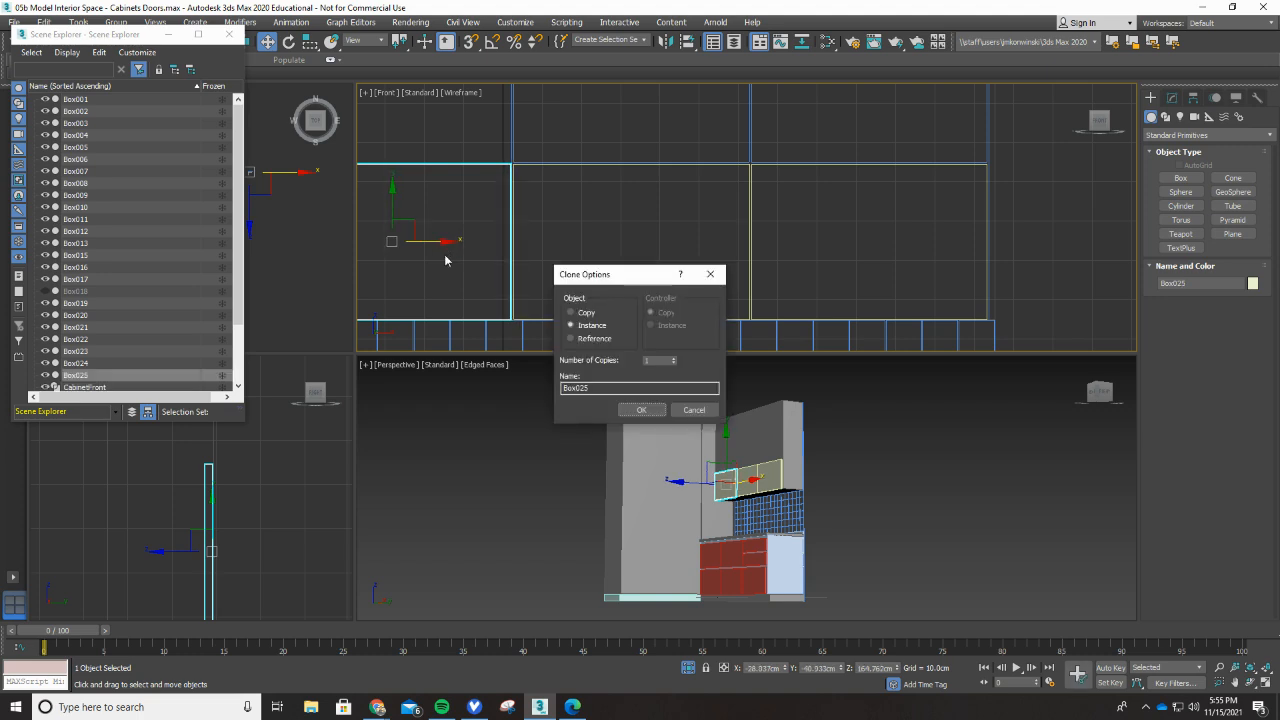
{"action": "left_click", "coordinate": [660, 412]}
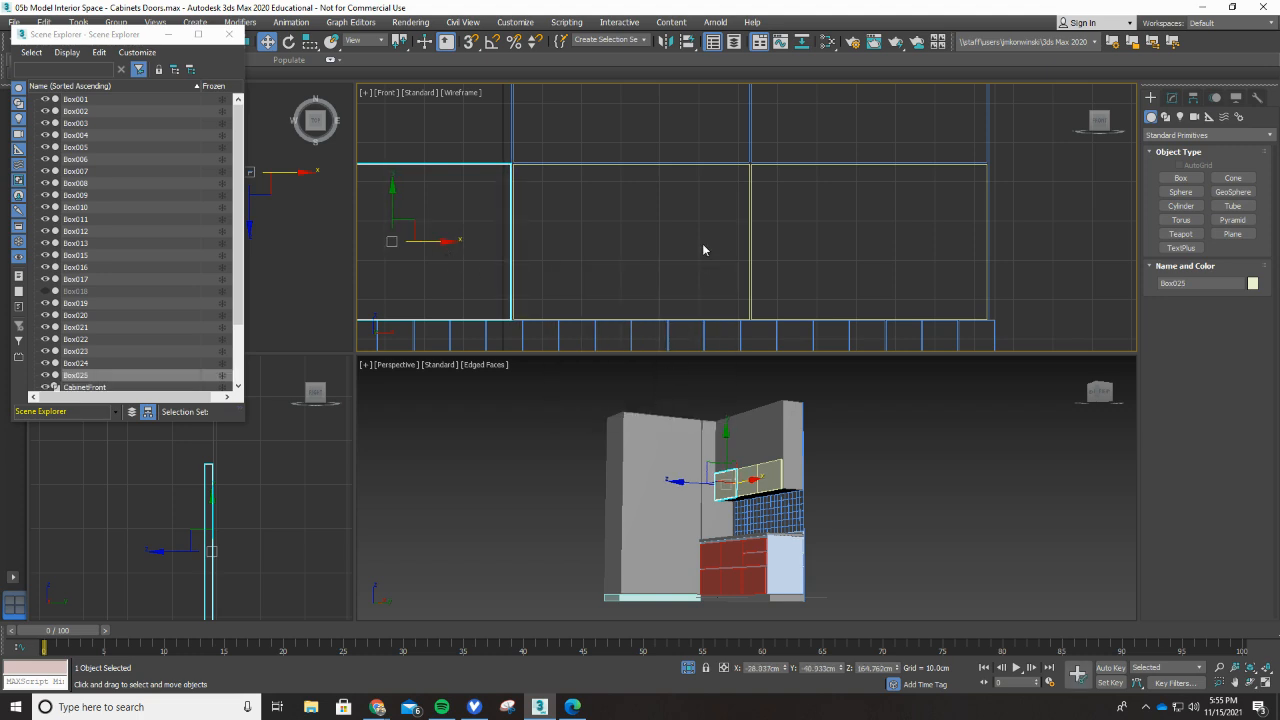
Step: Select the middle and right doors of the bottom row and clone them as instances up onto the middle row's outlines
{"action": "left_click", "coordinate": [746, 255]}
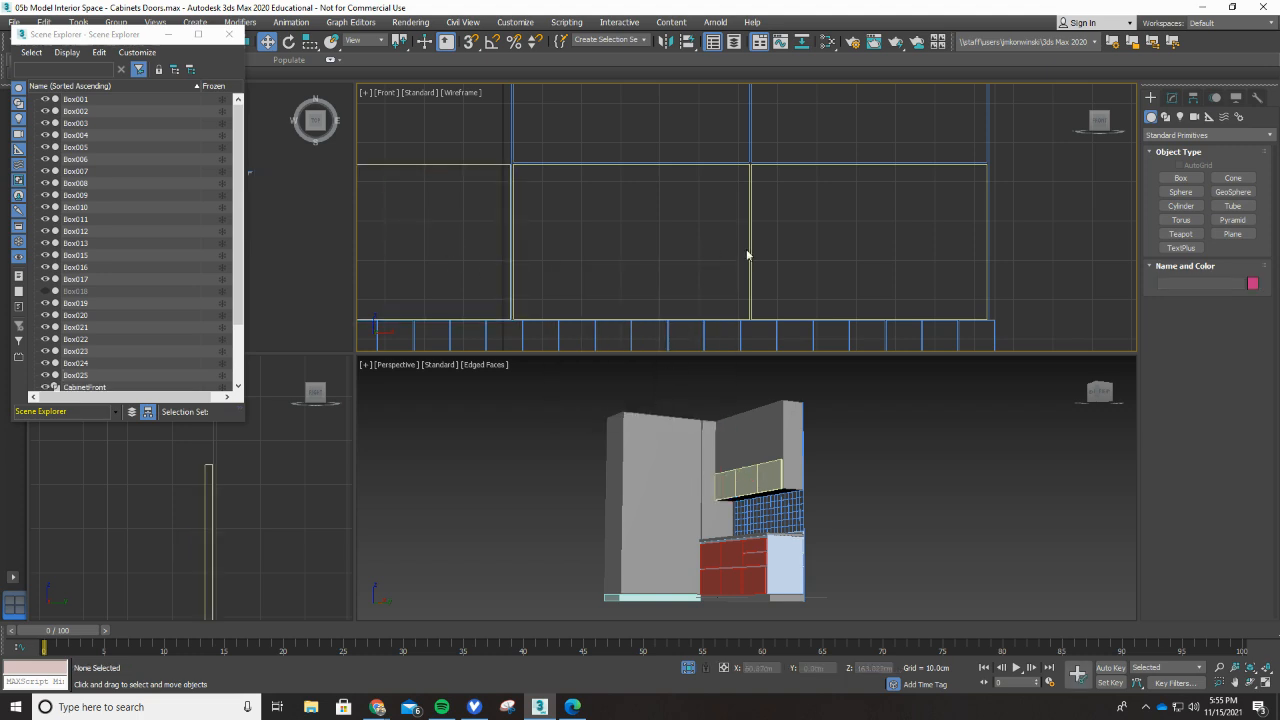
{"action": "left_click", "coordinate": [754, 163]}
{"action": "left_click", "coordinate": [749, 164]}
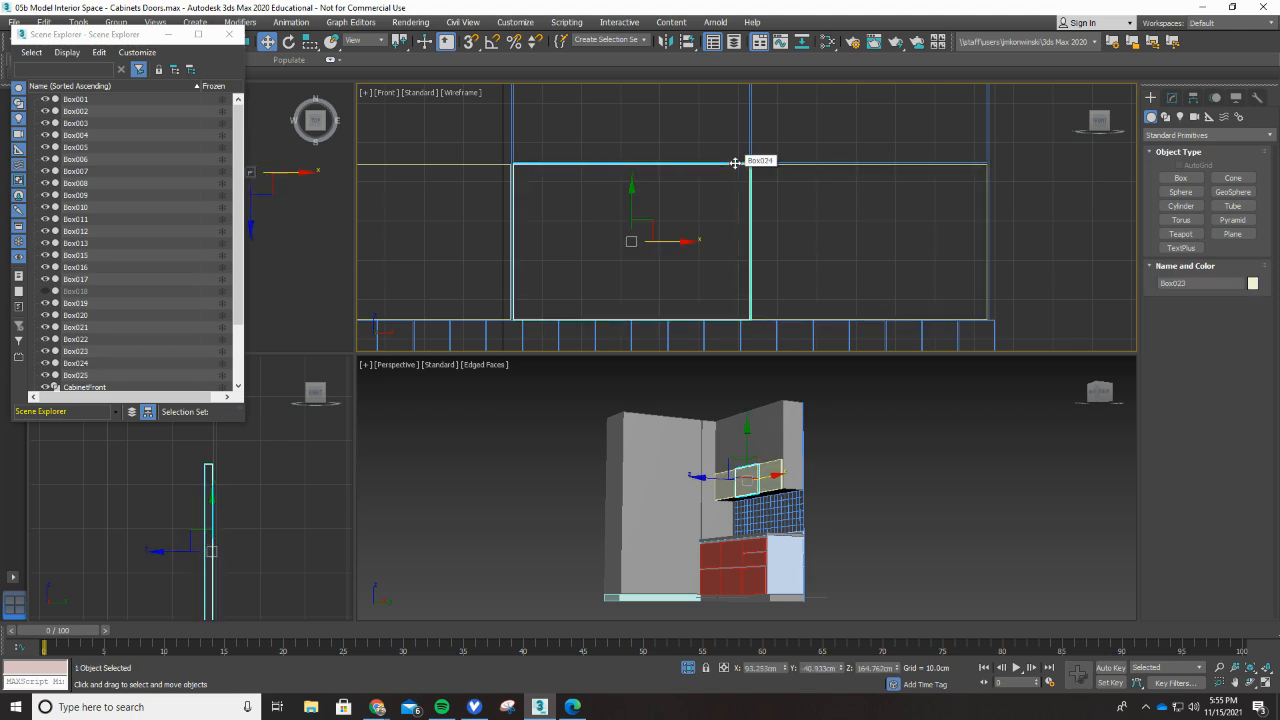
{"action": "left_click", "coordinate": [777, 164], "text": "ctrl"}
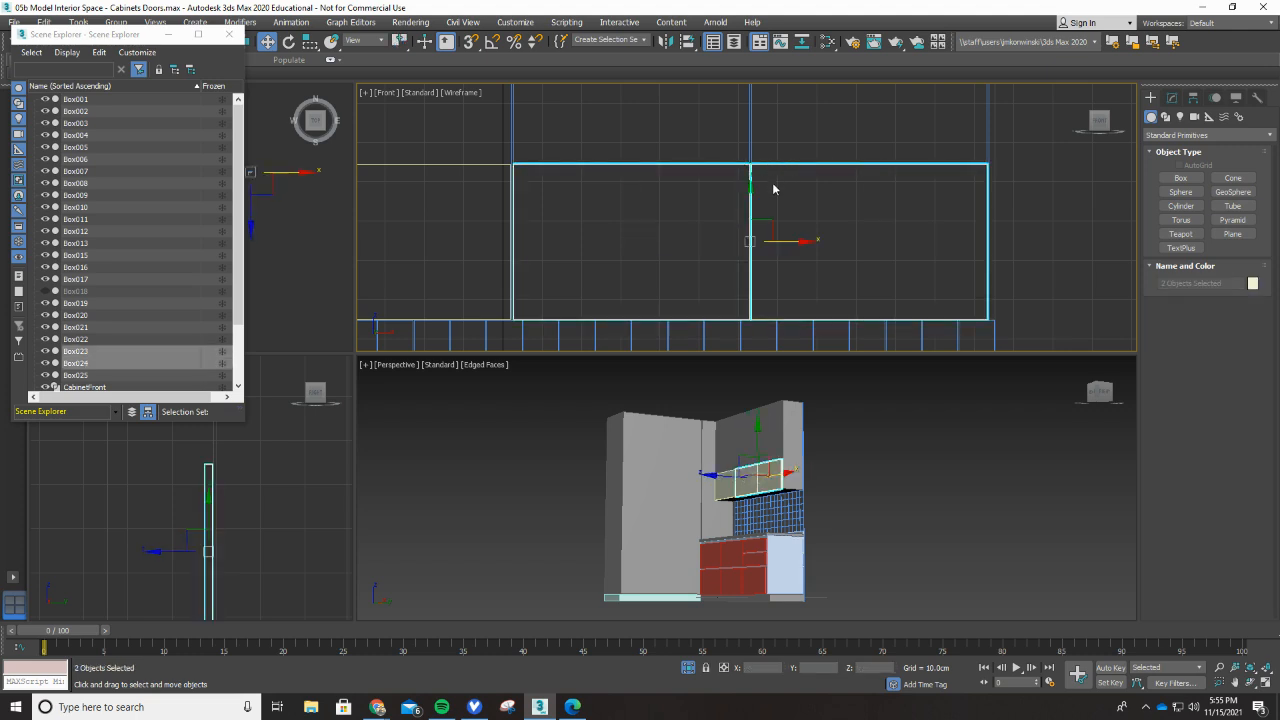
{"action": "scroll", "coordinate": [790, 210], "scroll_direction": "down", "scroll_amount": 5}
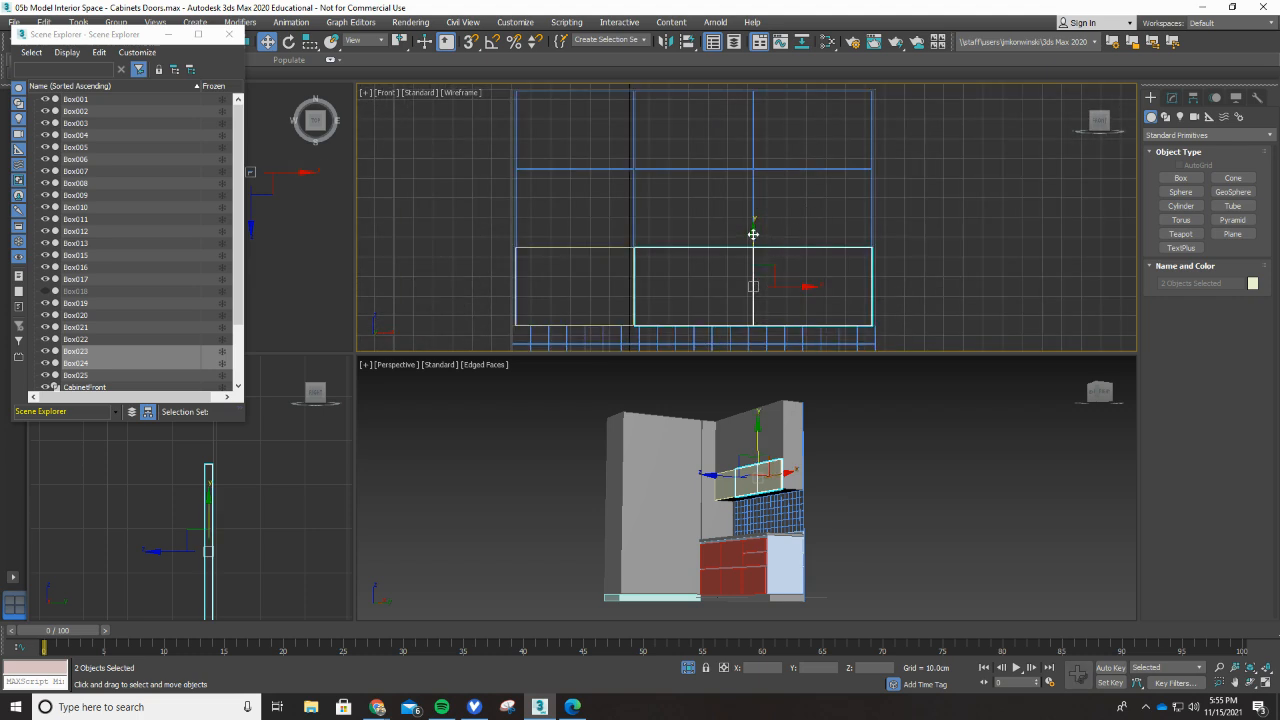
{"action": "left_click_drag", "start_coordinate": [752, 232], "coordinate": [751, 157]}
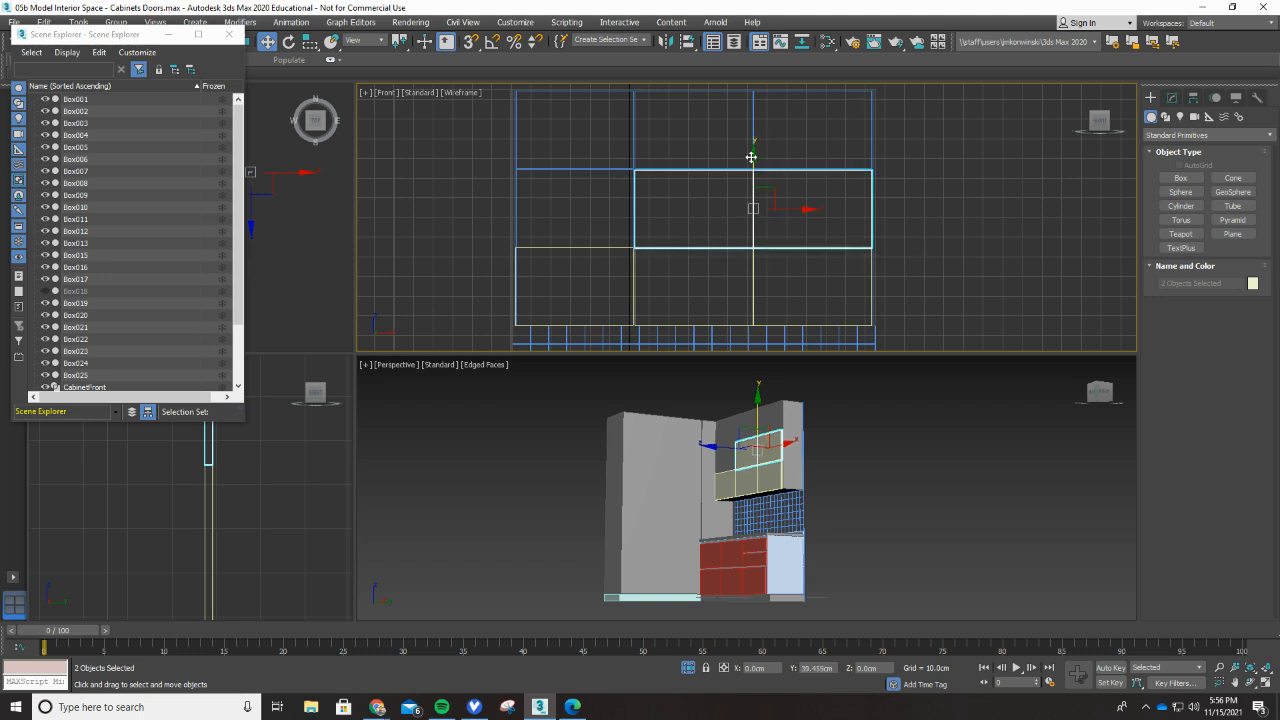
{"action": "left_click_drag", "start_coordinate": [751, 157], "coordinate": [754, 166], "text": "shift"}
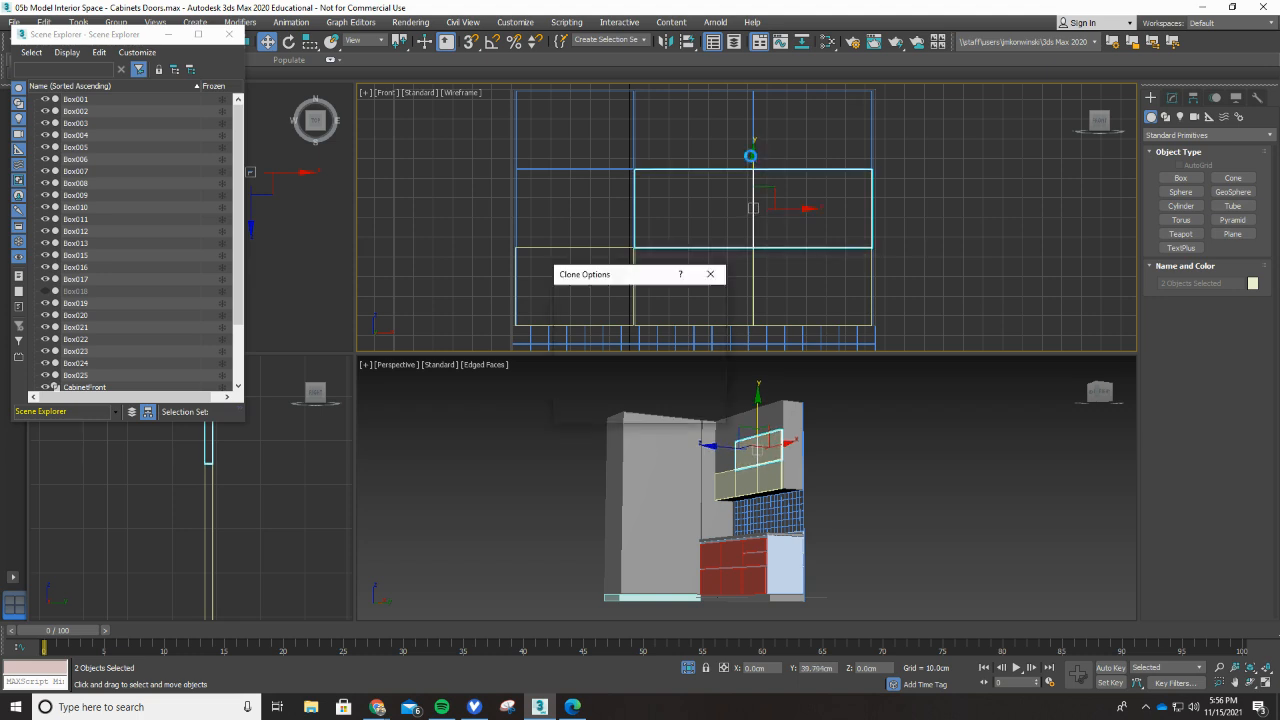
{"action": "left_click", "coordinate": [642, 410]}
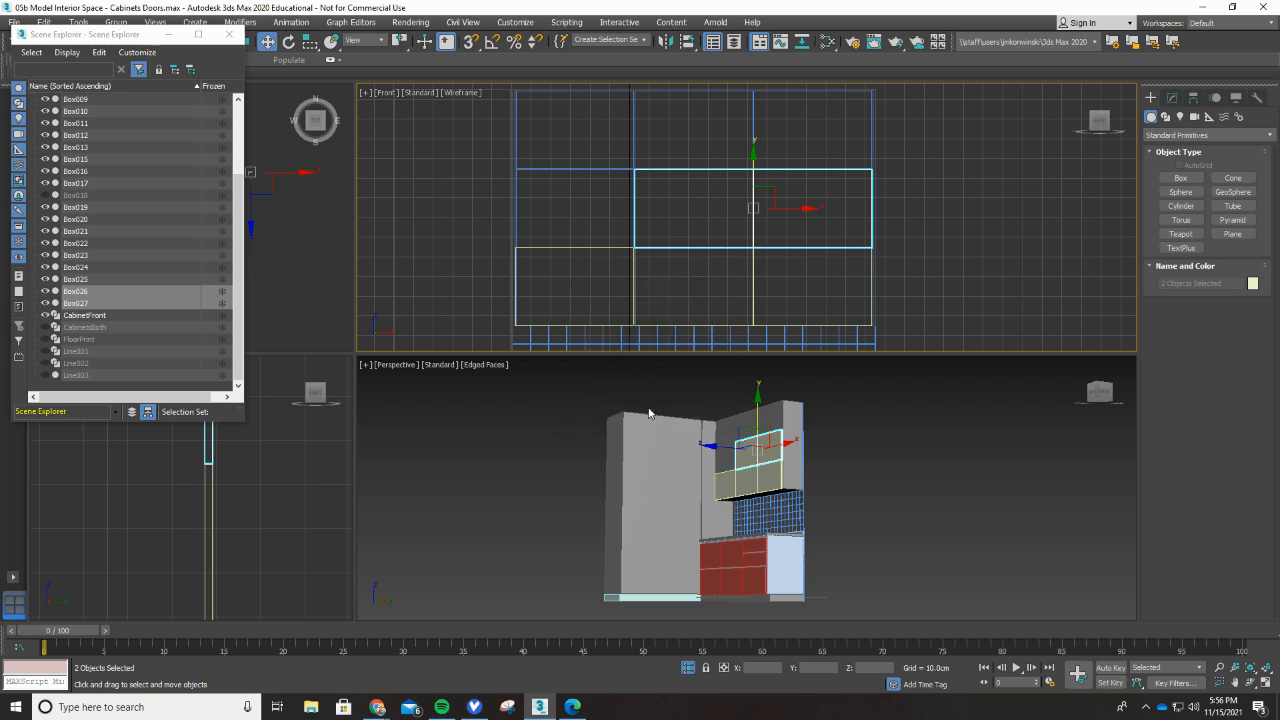
Step: Clone the two middle-row doors as instances up onto the top row's middle and right outlines
{"action": "scroll", "coordinate": [786, 197], "scroll_direction": "up", "scroll_amount": 4}
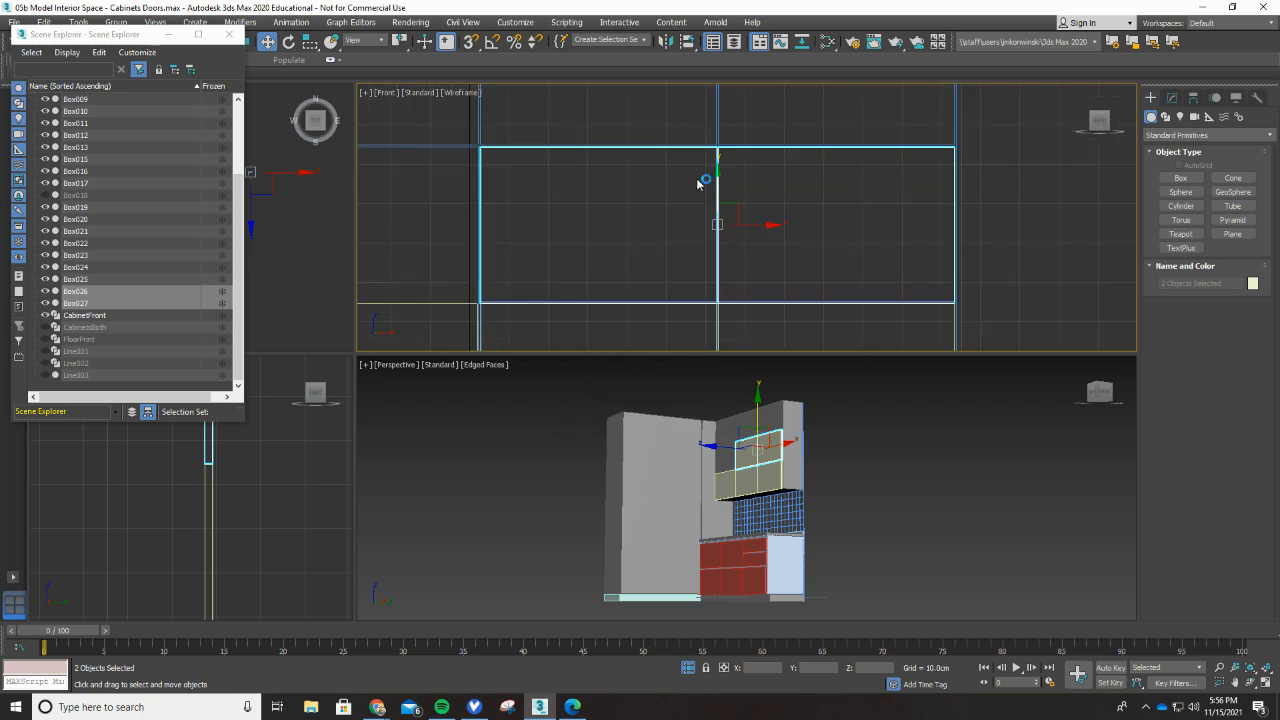
{"action": "scroll", "coordinate": [703, 185], "scroll_direction": "down", "scroll_amount": 2}
{"action": "scroll", "coordinate": [702, 172], "scroll_direction": "down", "scroll_amount": 4}
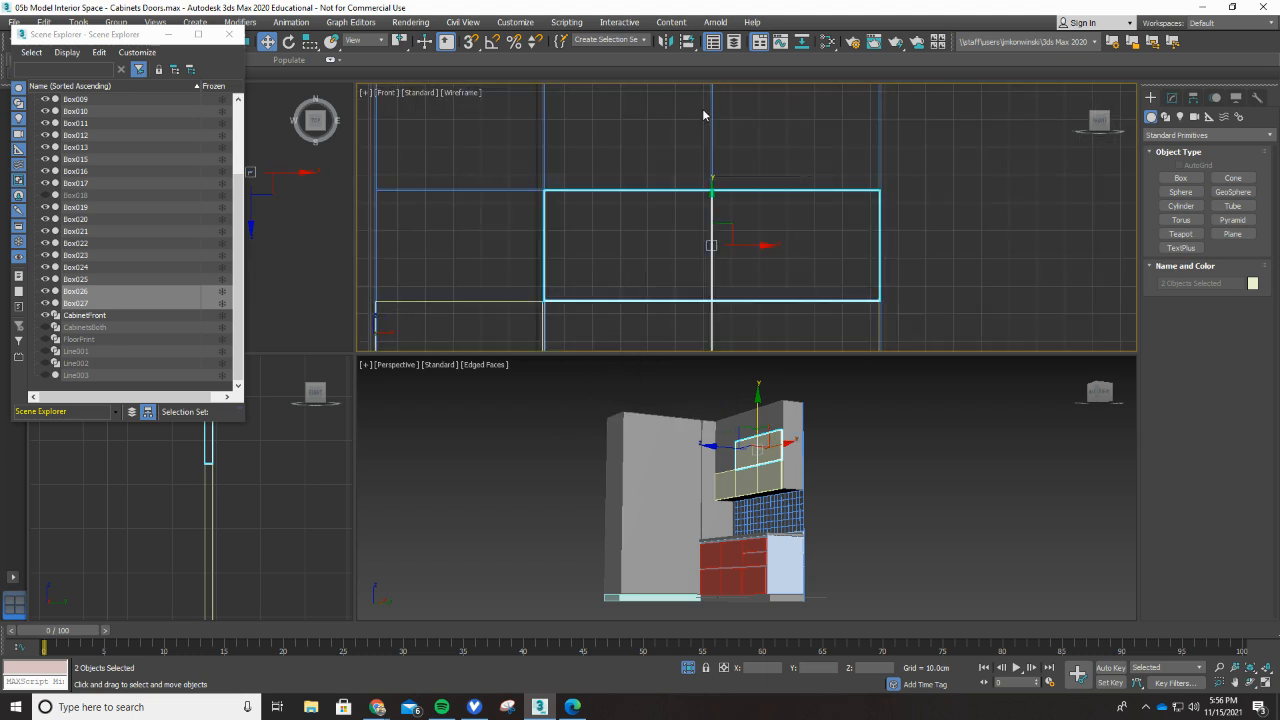
{"action": "scroll", "coordinate": [694, 95], "scroll_direction": "up", "scroll_amount": 4}
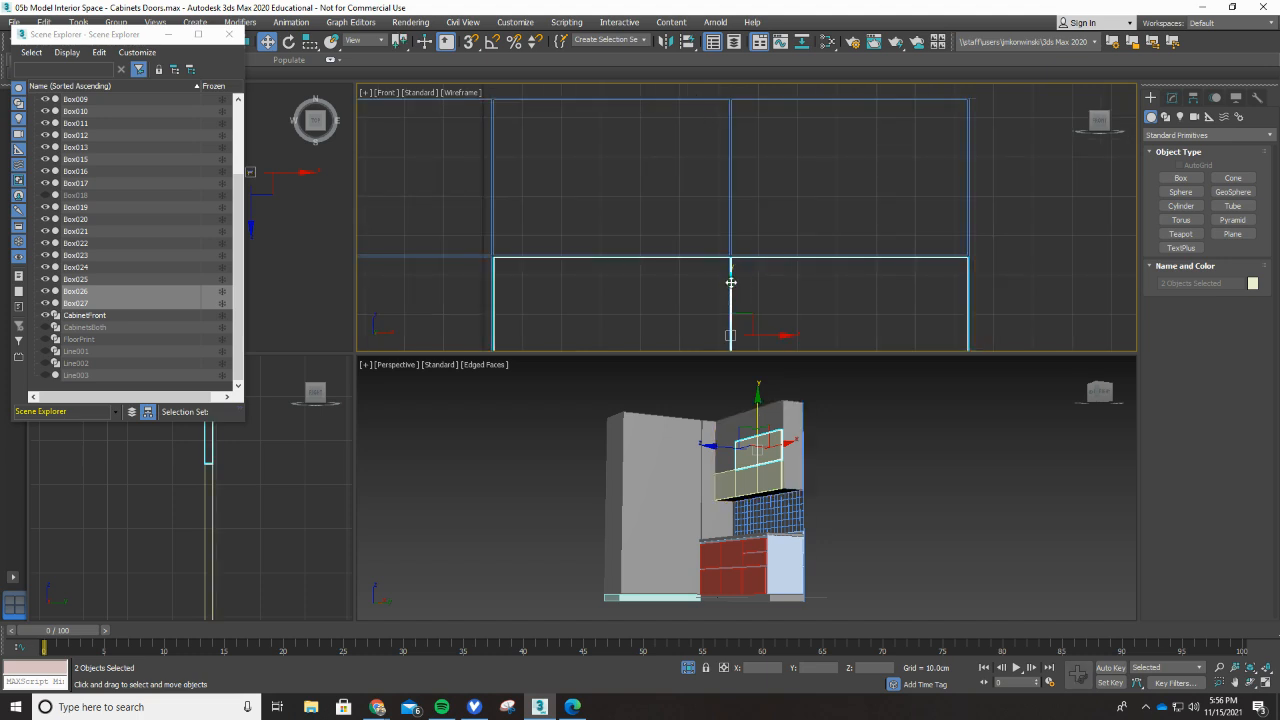
{"action": "left_click_drag", "start_coordinate": [731, 283], "coordinate": [725, 125]}
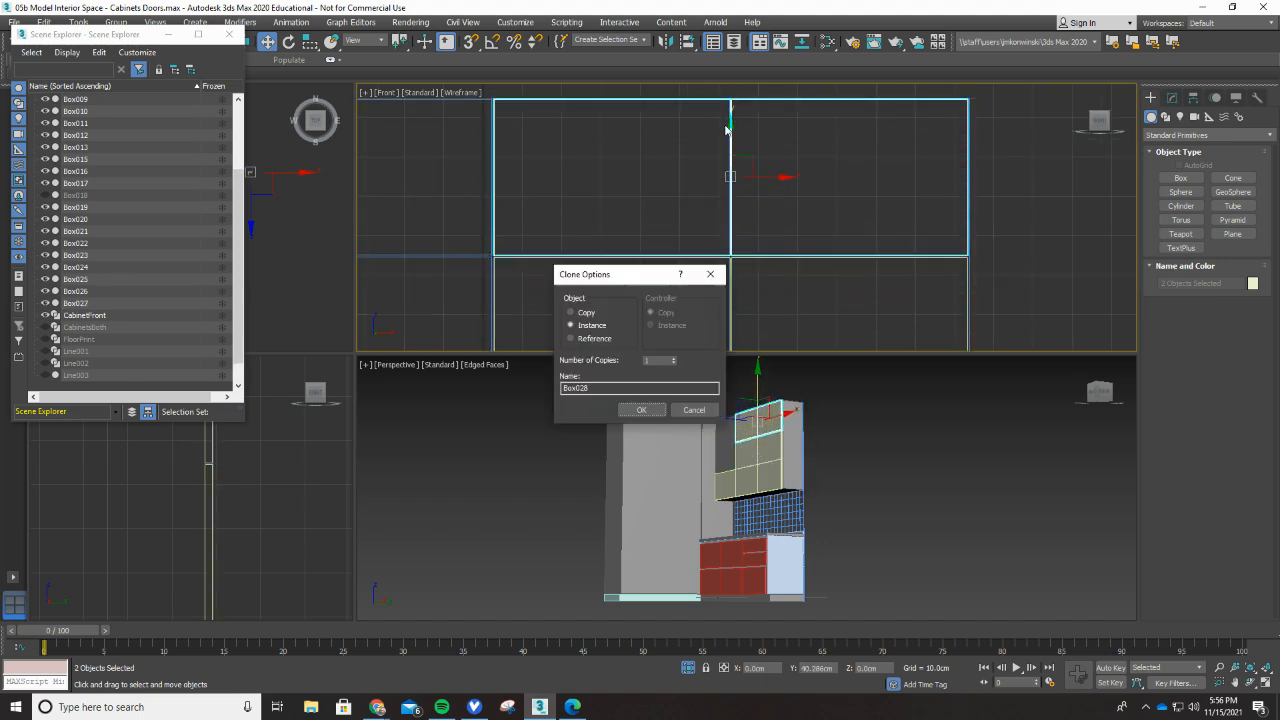
{"action": "left_click", "coordinate": [642, 410]}
Step: Clone the top row's middle door as an instance onto the top-left outline of the upper cabinet
{"action": "left_click", "coordinate": [570, 196]}
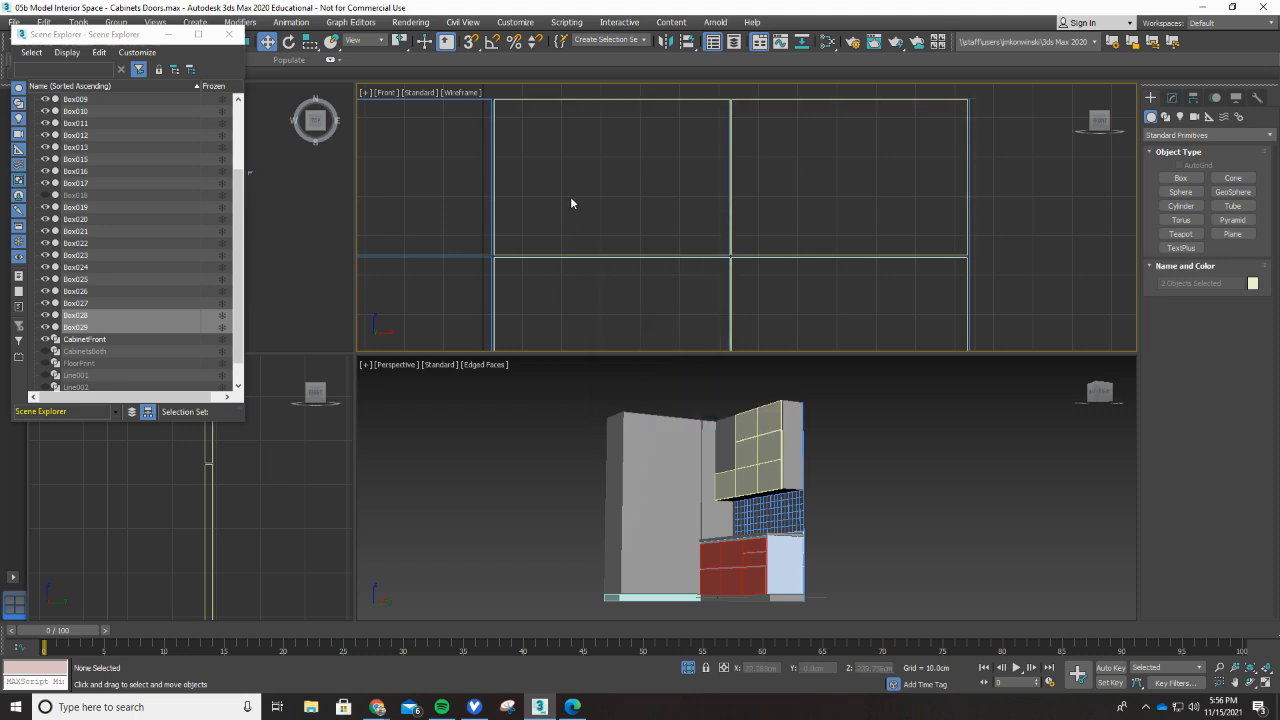
{"action": "left_click", "coordinate": [495, 250]}
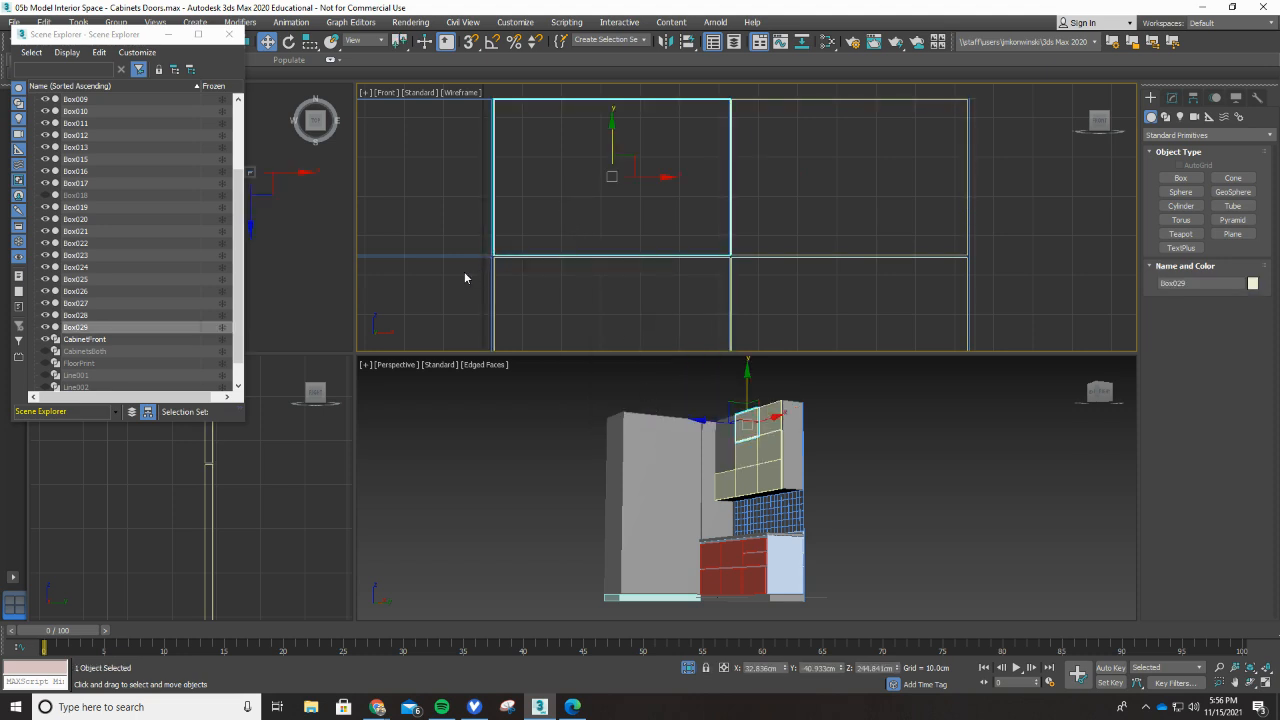
{"action": "scroll", "coordinate": [458, 268], "scroll_direction": "down", "scroll_amount": 3}
{"action": "scroll", "coordinate": [915, 231], "scroll_direction": "down", "scroll_amount": 1}
{"action": "scroll", "coordinate": [548, 240], "scroll_direction": "up", "scroll_amount": 3}
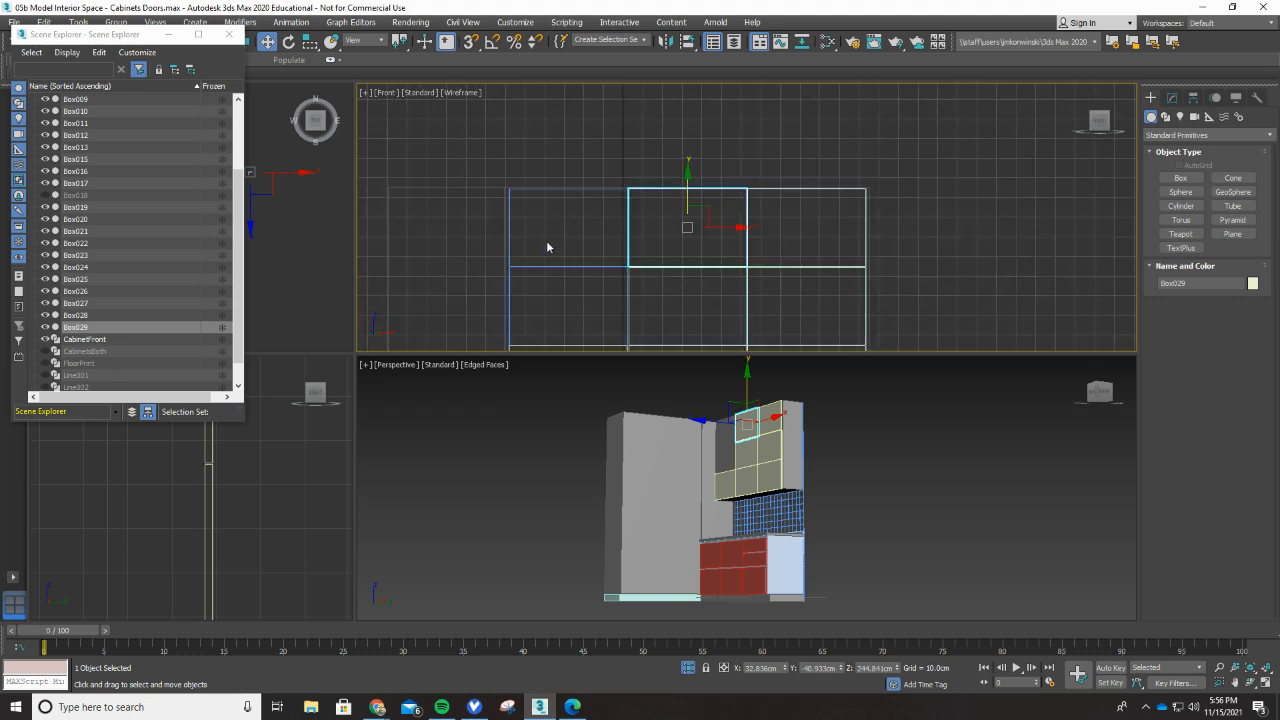
{"action": "scroll", "coordinate": [550, 244], "scroll_direction": "up", "scroll_amount": 2}
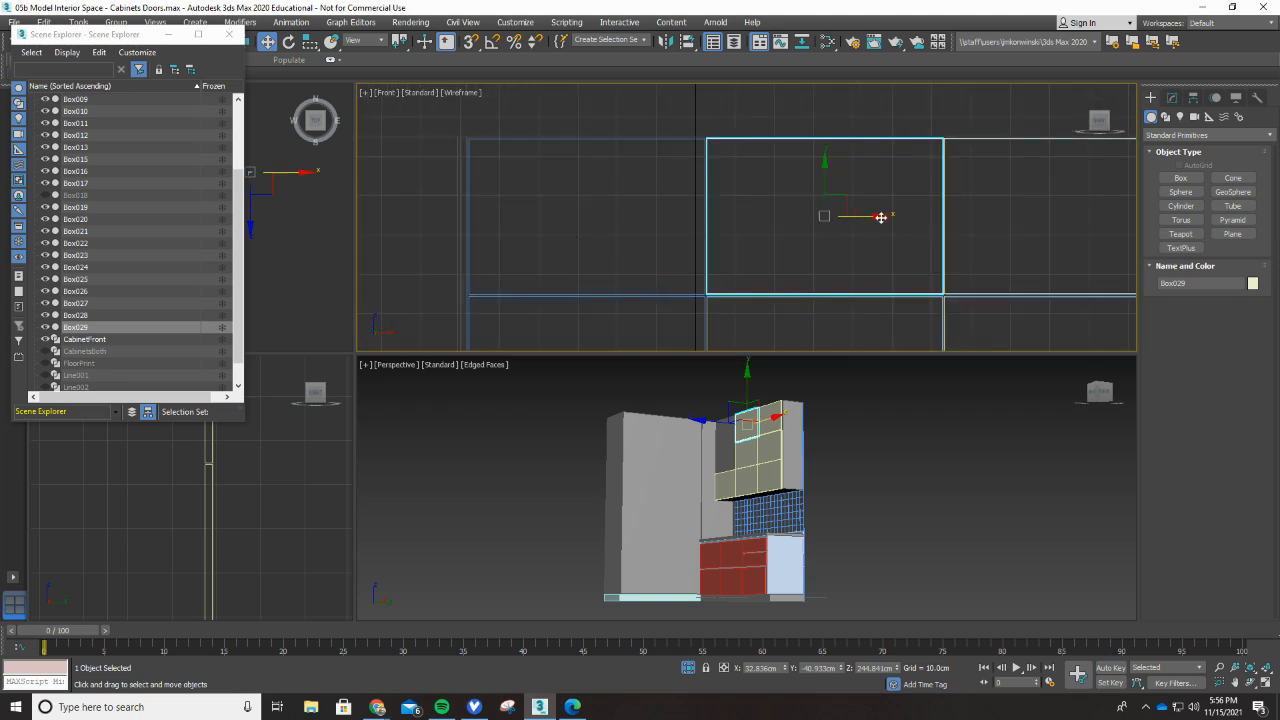
{"action": "left_click_drag", "start_coordinate": [875, 215], "coordinate": [636, 228]}
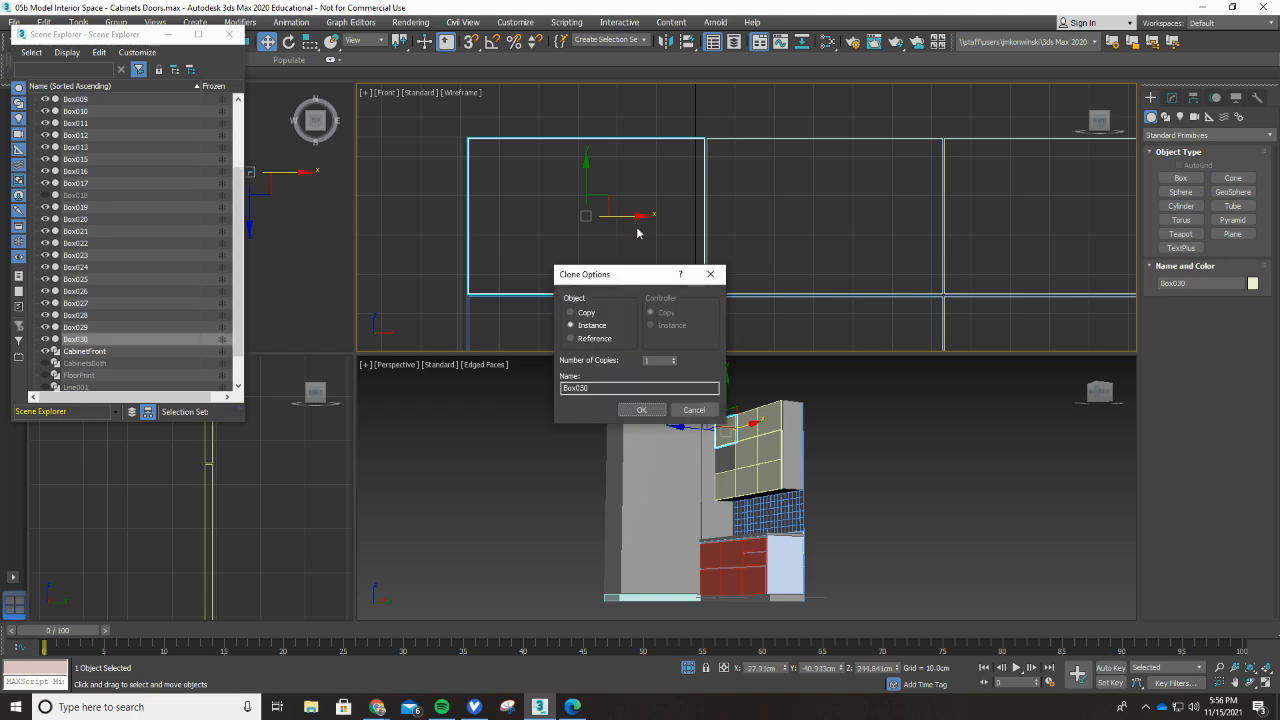
{"action": "left_click", "coordinate": [645, 410]}
{"action": "scroll", "coordinate": [621, 273], "scroll_direction": "down", "scroll_amount": 6}
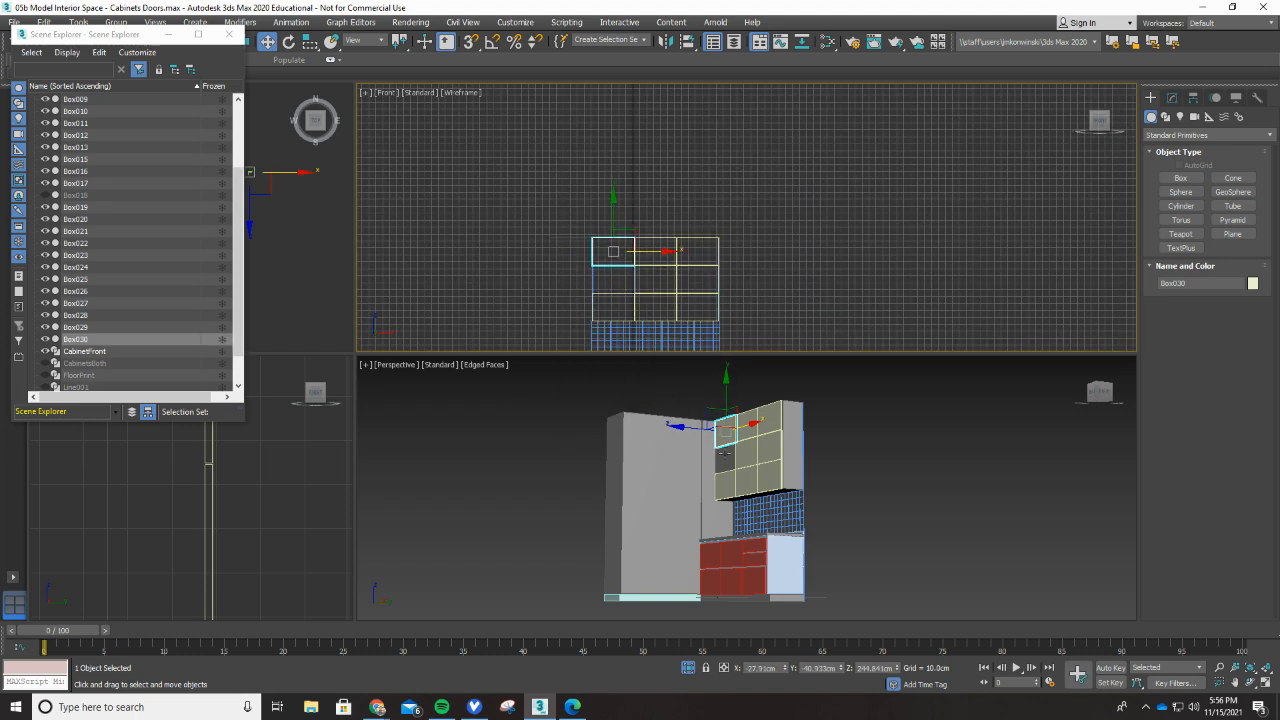
Step: Convert the upper cabinet's bottom-left door to an Editable Poly
{"action": "scroll", "coordinate": [723, 453], "scroll_direction": "up", "scroll_amount": 8}
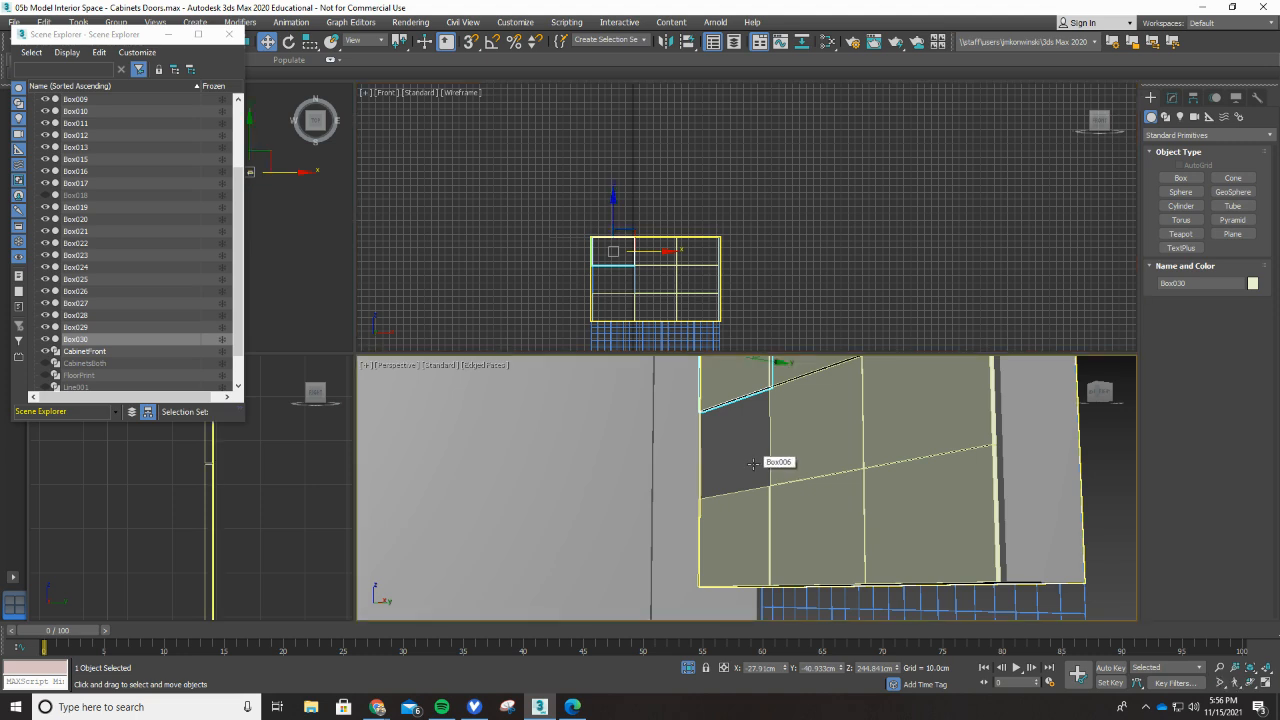
{"action": "middle_click_drag", "start_coordinate": [753, 464], "coordinate": [745, 516], "text": "alt"}
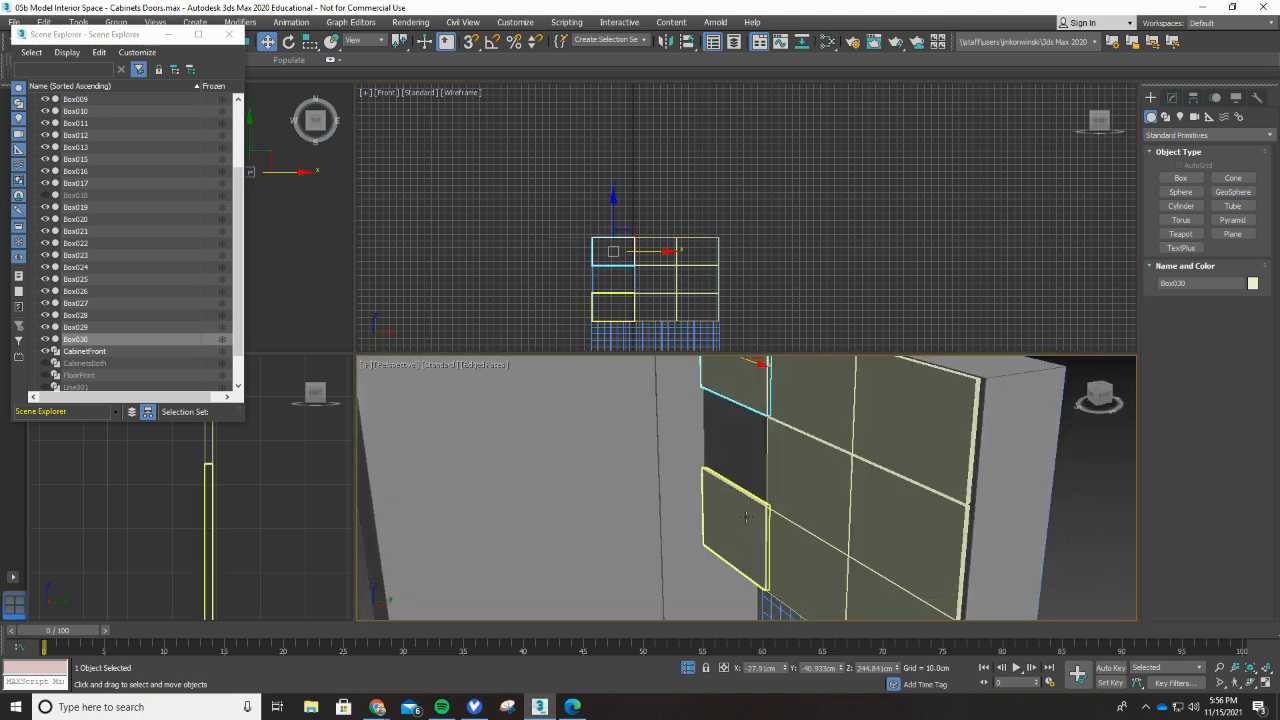
{"action": "left_click", "coordinate": [742, 522]}
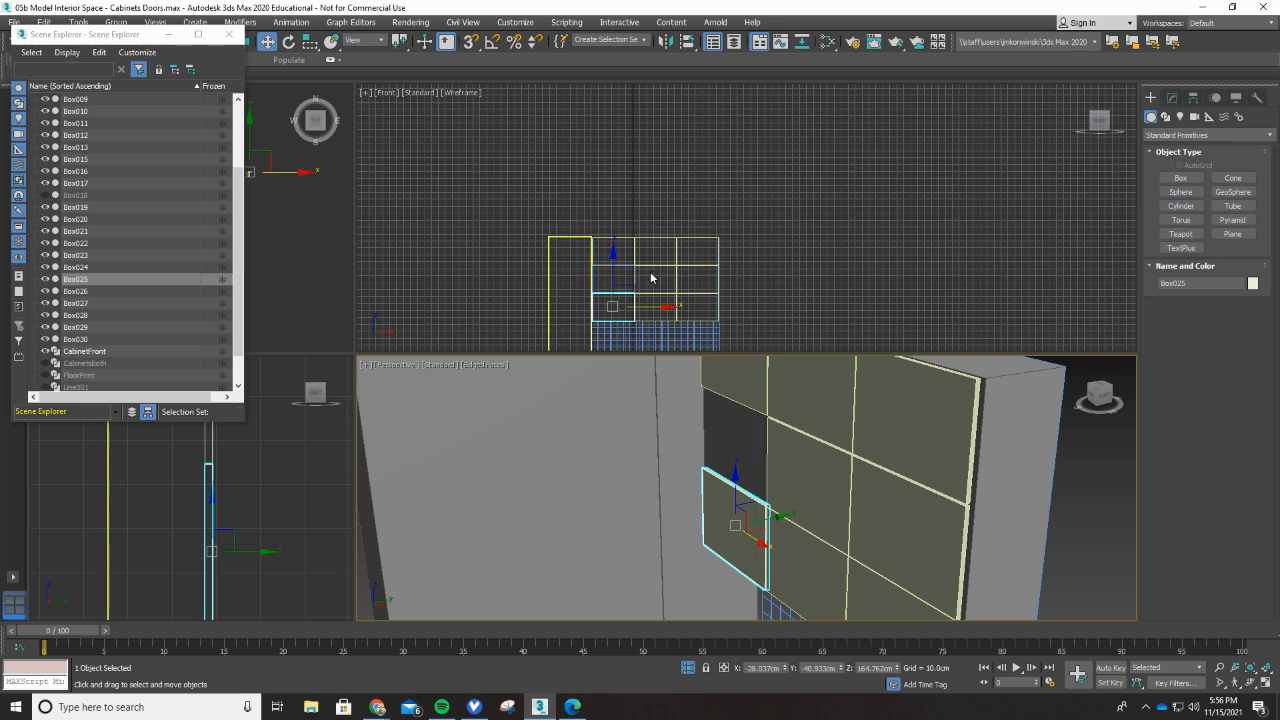
{"action": "scroll", "coordinate": [617, 297], "scroll_direction": "up", "scroll_amount": 5}
{"action": "scroll", "coordinate": [619, 278], "scroll_direction": "up", "scroll_amount": 4}
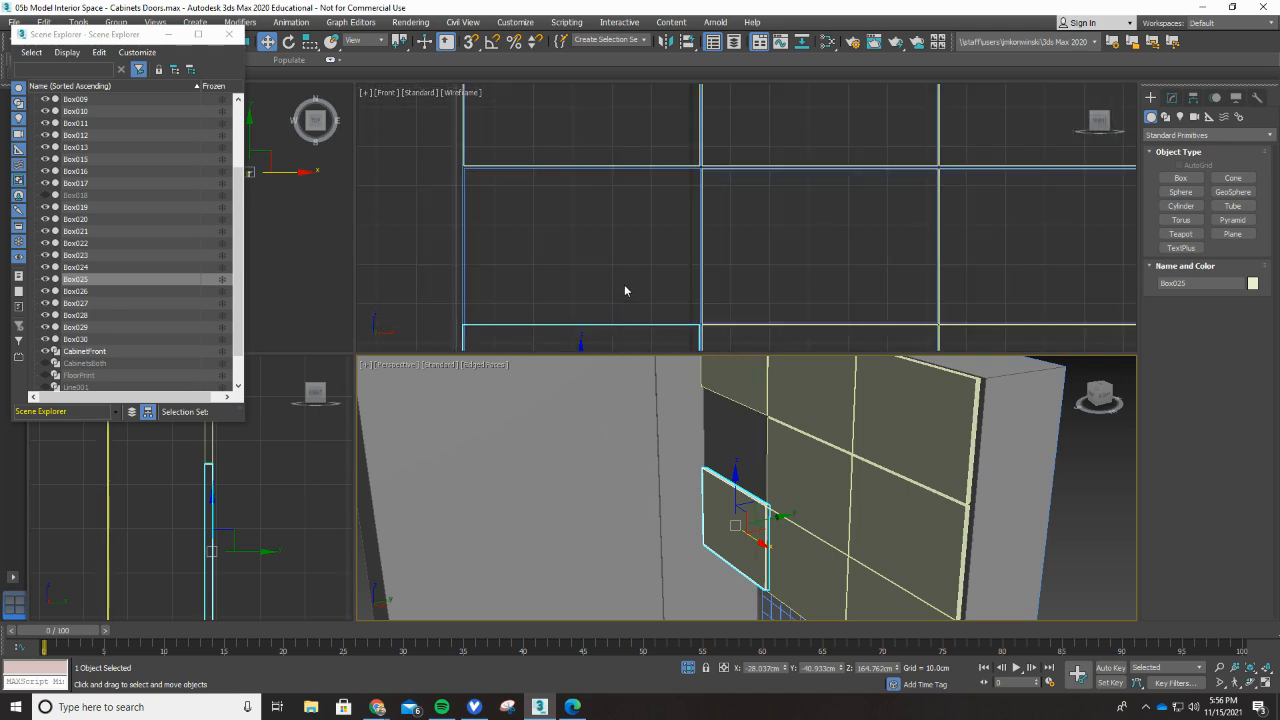
{"action": "right_click", "coordinate": [713, 504]}
{"action": "mouse_move", "coordinate": [765, 638]}
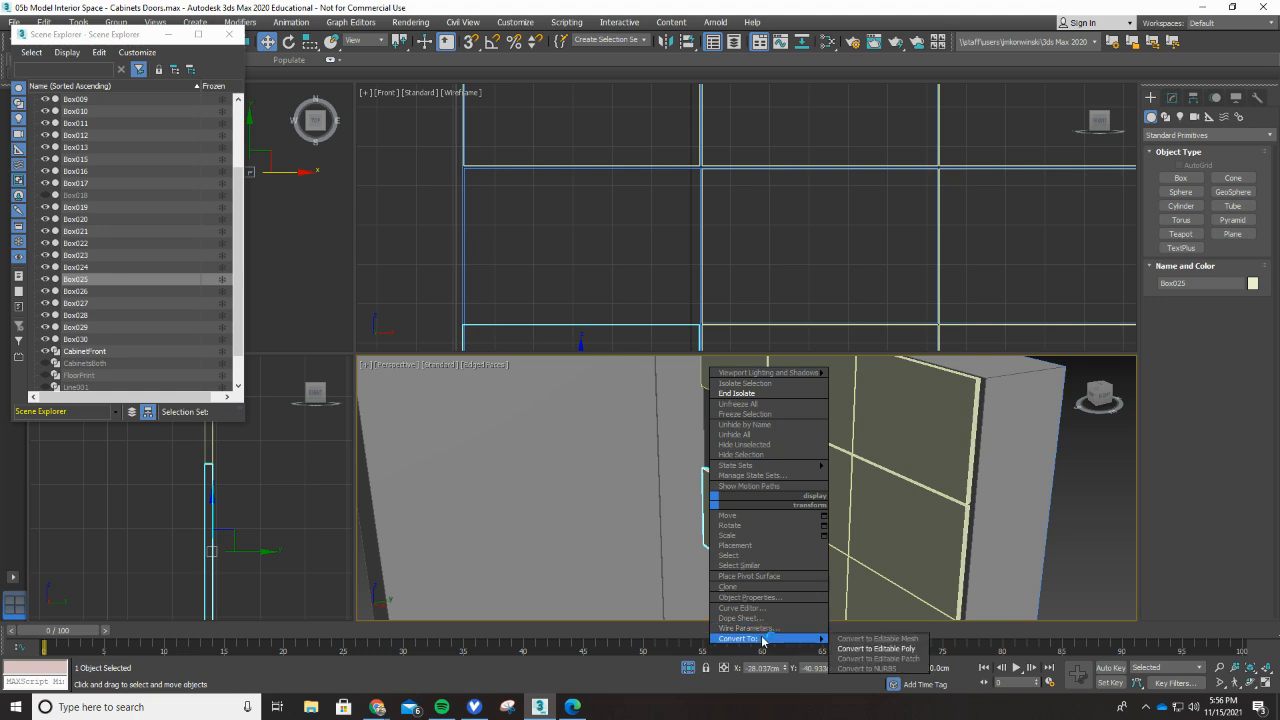
{"action": "left_click", "coordinate": [845, 648]}
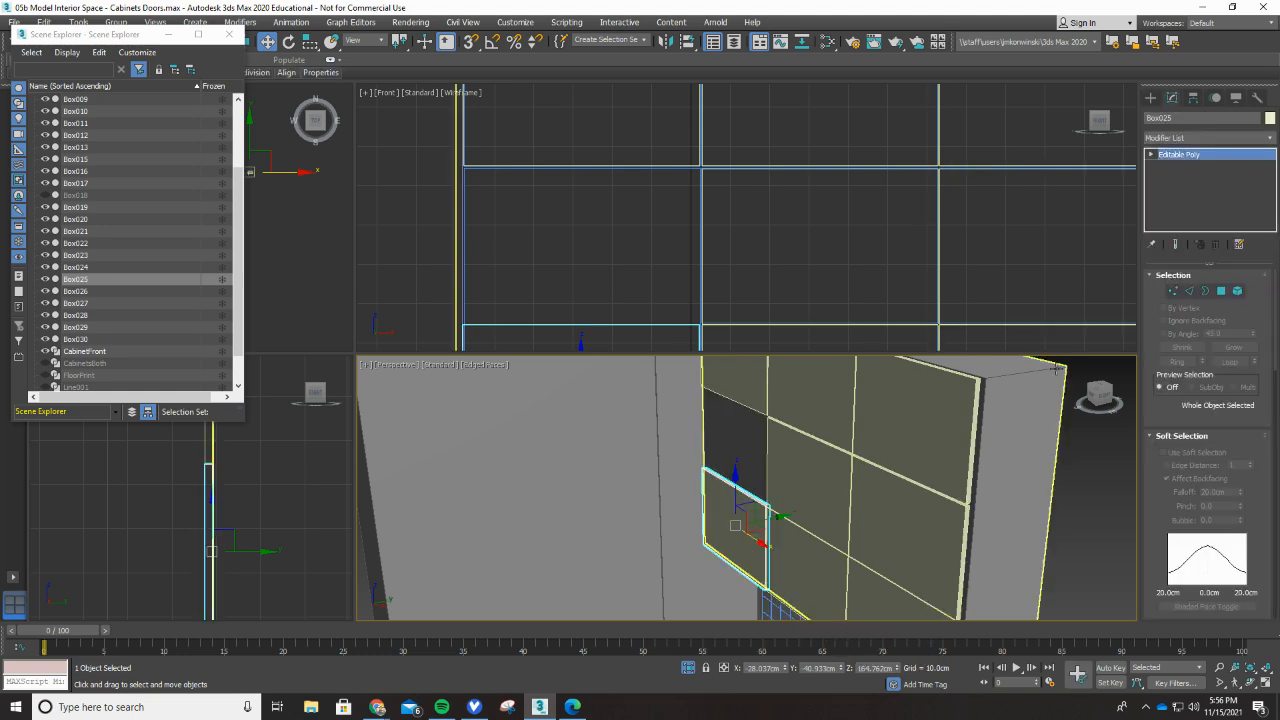
Step: Raise the bottom-left door's top polygon along Z to the top-left door's lower edge, filling the middle-row gap
{"action": "left_click", "coordinate": [1222, 292]}
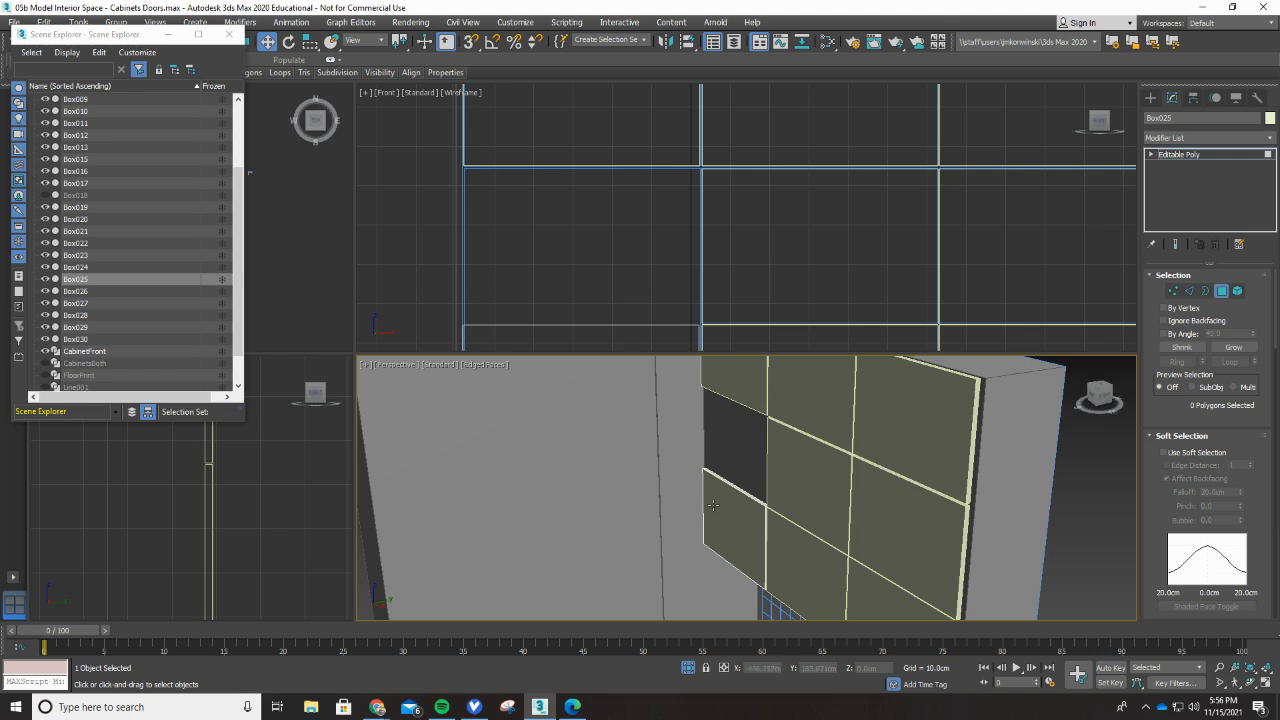
{"action": "scroll", "coordinate": [736, 489], "scroll_direction": "up", "scroll_amount": 3}
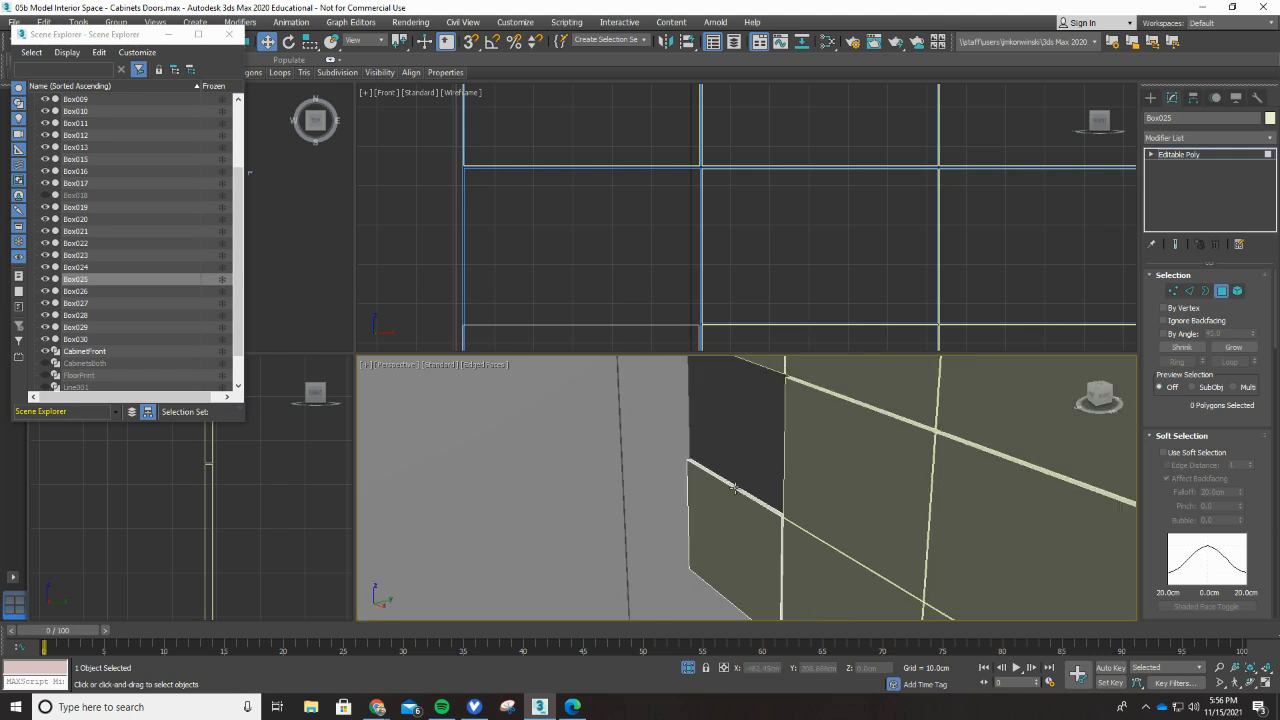
{"action": "left_click", "coordinate": [735, 487]}
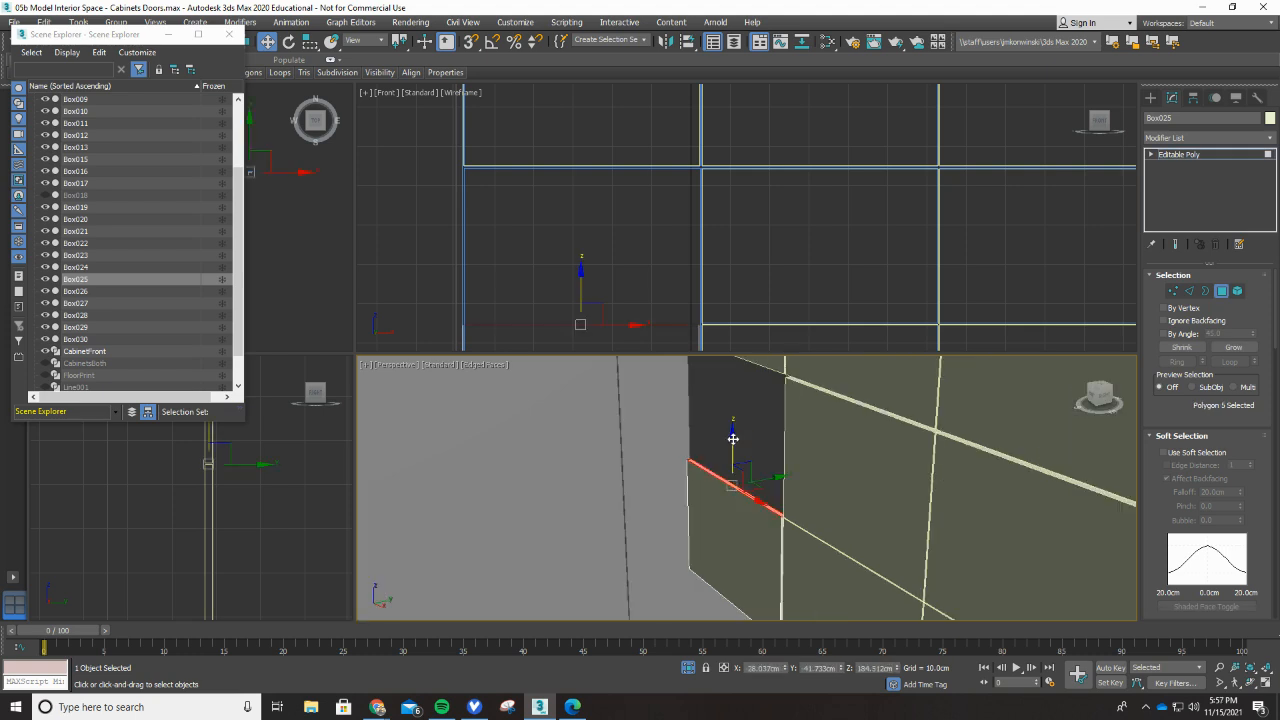
{"action": "left_click_drag", "start_coordinate": [732, 434], "coordinate": [718, 313]}
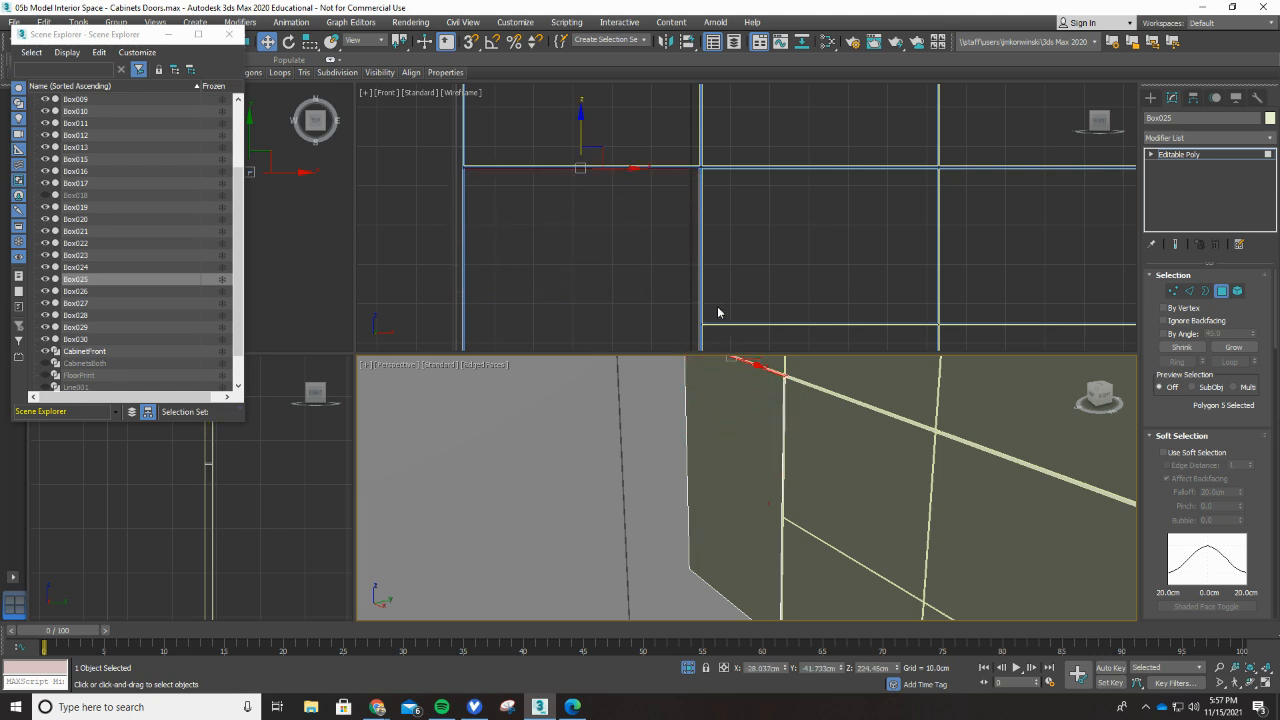
Step: Close the Scene Explorer and clear the polygon selection
{"action": "scroll", "coordinate": [695, 425], "scroll_direction": "down", "scroll_amount": 8}
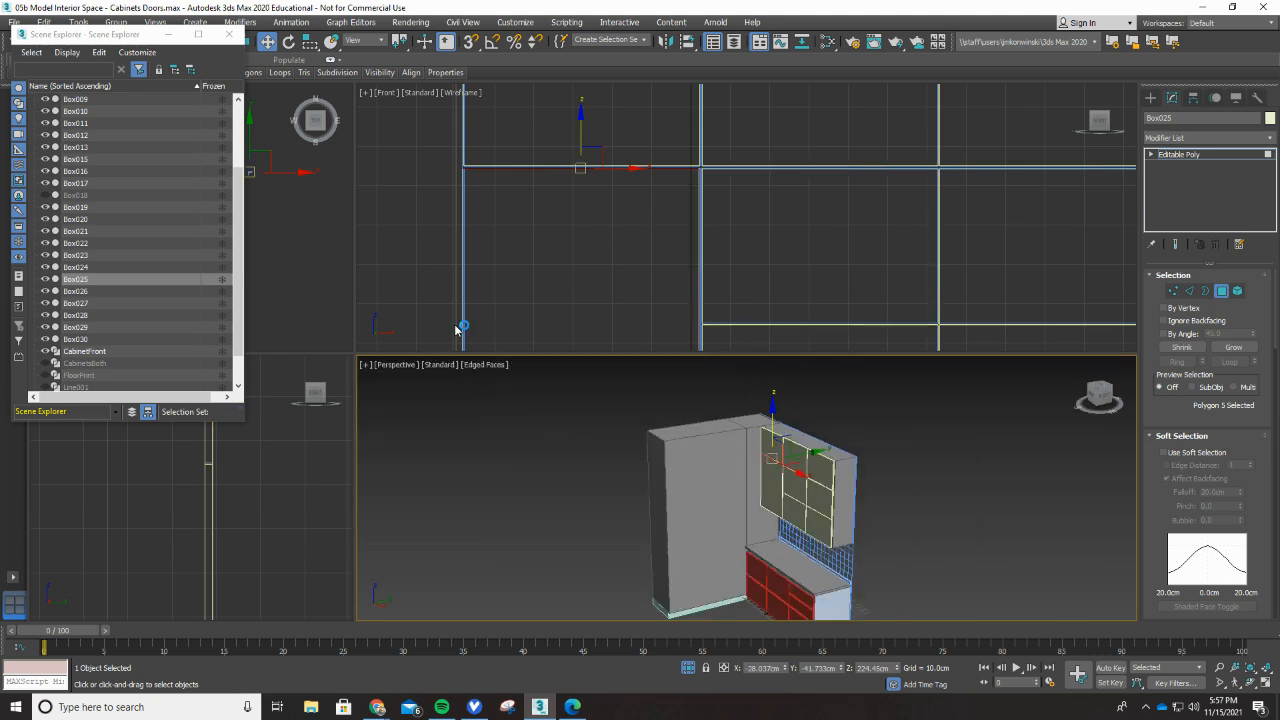
{"action": "left_click", "coordinate": [229, 34]}
{"action": "left_click", "coordinate": [930, 530]}
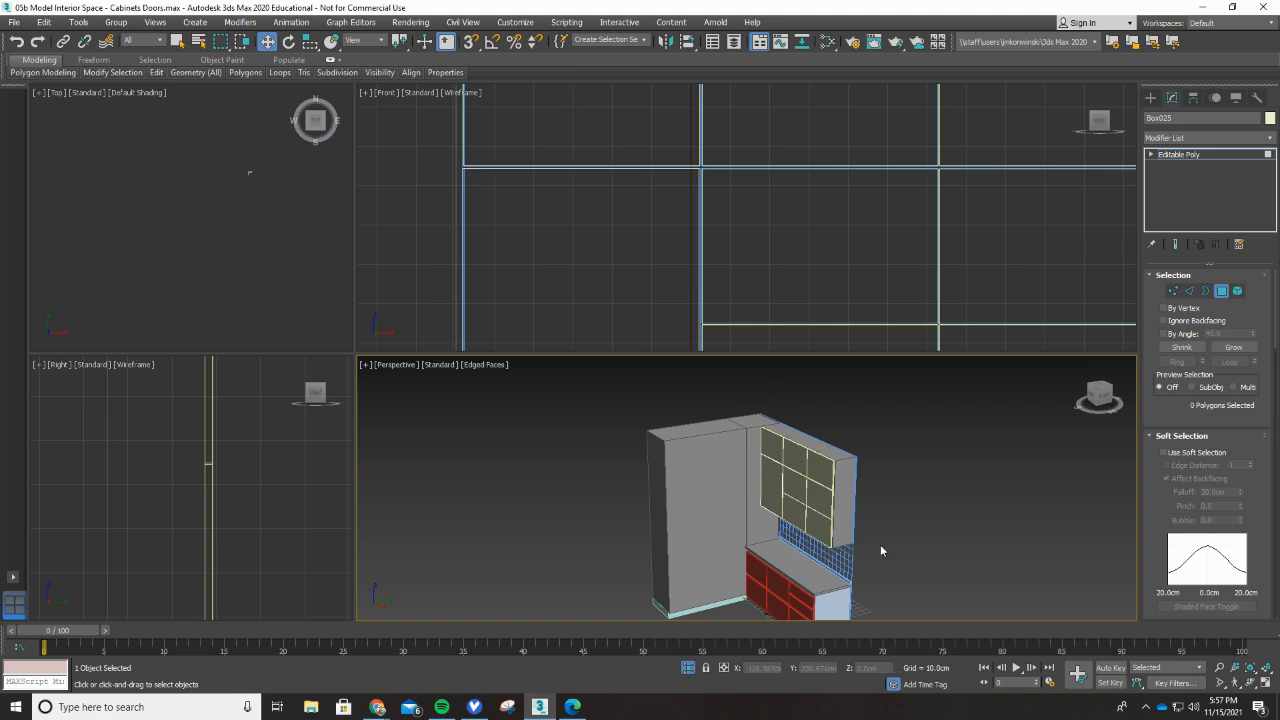
Step: Examine the upper and lower cabinet fronts in the Perspective view from several angles and distances
{"action": "mouse_move", "coordinate": [864, 549]}
{"action": "middle_mouse_down", "text": "alt"}
{"action": "mouse_move", "coordinate": [883, 519]}
{"action": "mouse_move", "coordinate": [877, 530]}
{"action": "middle_mouse_up", "text": "alt"}
{"action": "scroll", "coordinate": [800, 533], "scroll_direction": "down", "scroll_amount": 3}
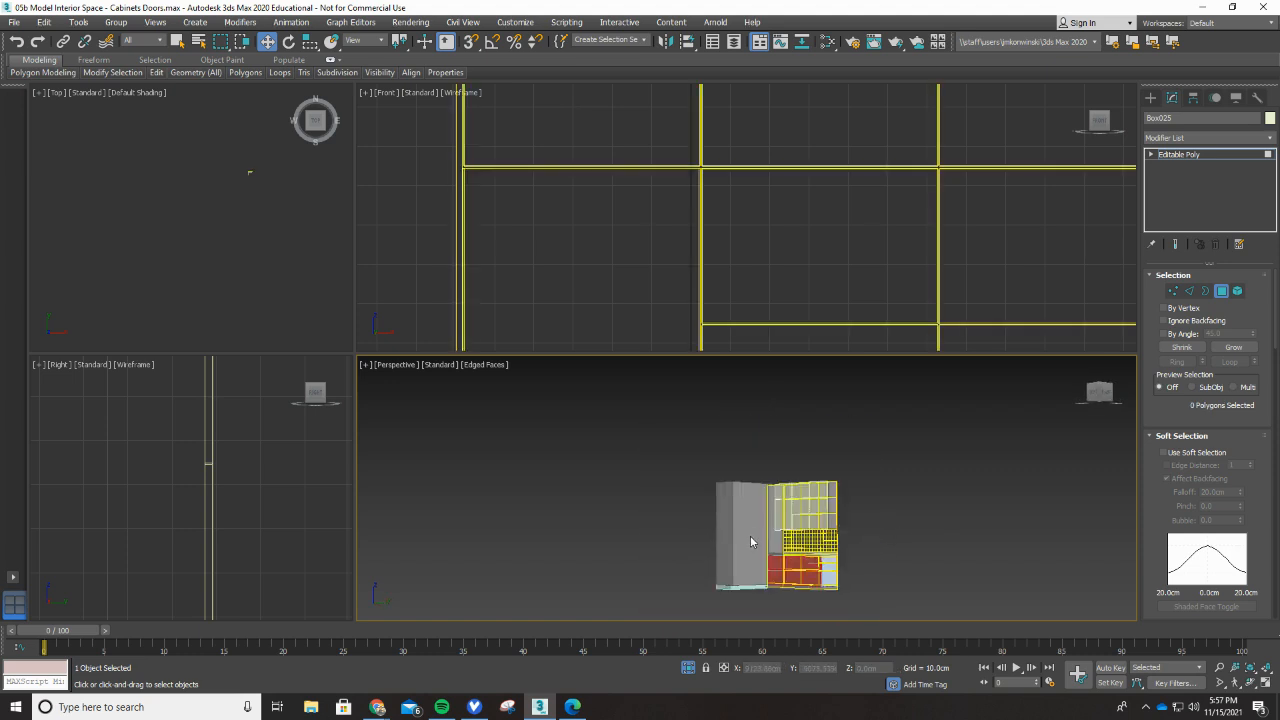
{"action": "scroll", "coordinate": [865, 574], "scroll_direction": "up", "scroll_amount": 6}
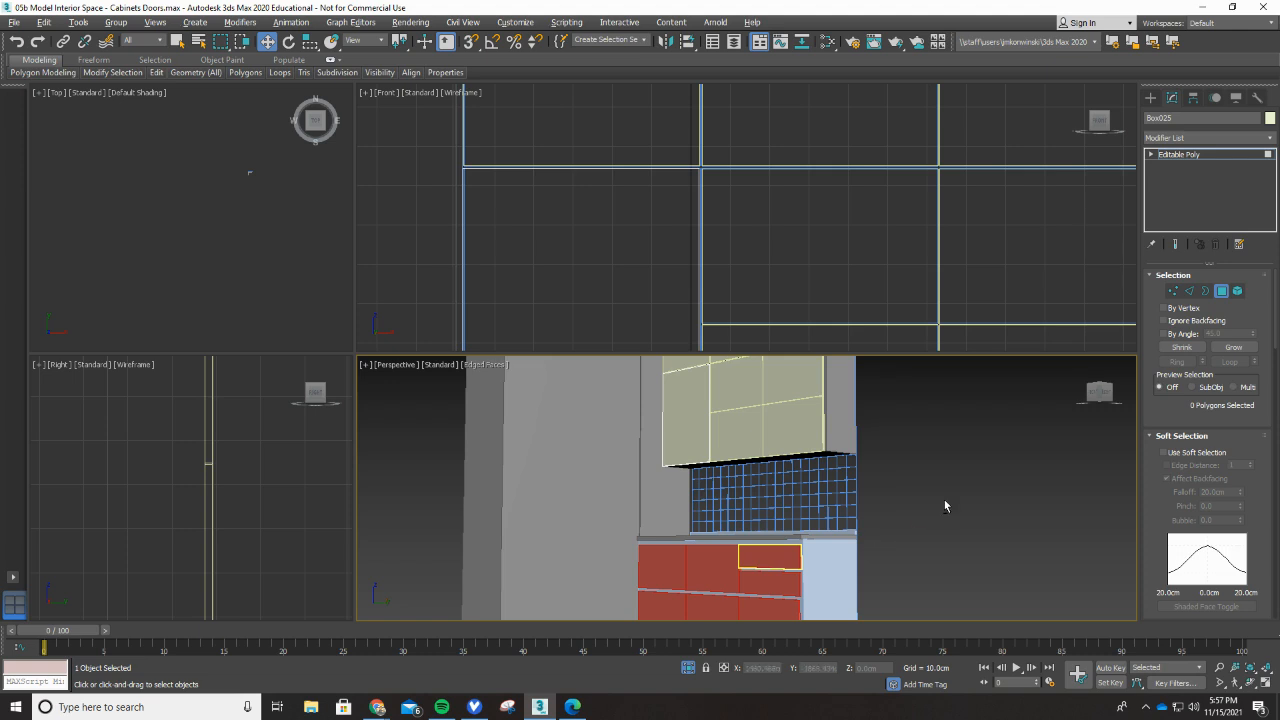
{"action": "mouse_move", "coordinate": [944, 499]}
{"action": "middle_mouse_down", "text": "alt"}
{"action": "mouse_move", "coordinate": [963, 525]}
{"action": "mouse_move", "coordinate": [953, 529]}
{"action": "mouse_move", "coordinate": [955, 507]}
{"action": "middle_mouse_up", "text": "alt"}
{"action": "scroll", "coordinate": [840, 548], "scroll_direction": "down", "scroll_amount": 5}
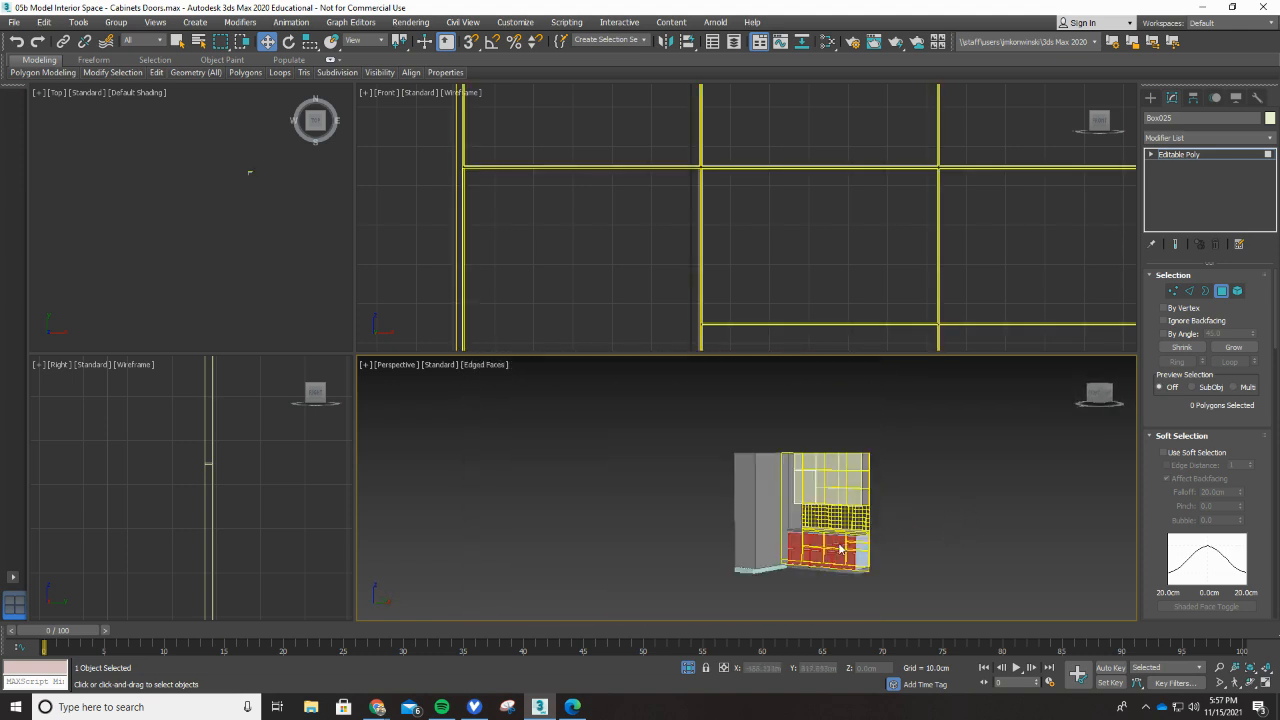
{"action": "scroll", "coordinate": [840, 548], "scroll_direction": "up", "scroll_amount": 5}
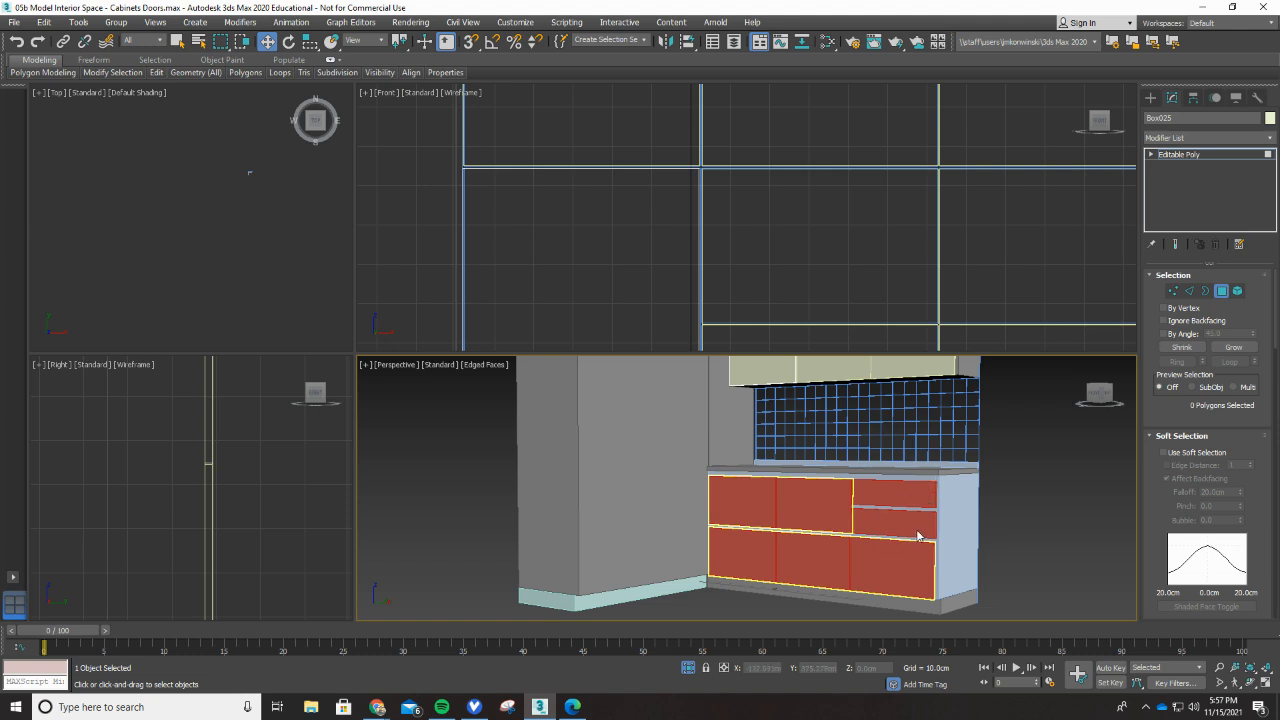
{"action": "scroll", "coordinate": [913, 538], "scroll_direction": "down", "scroll_amount": 2}
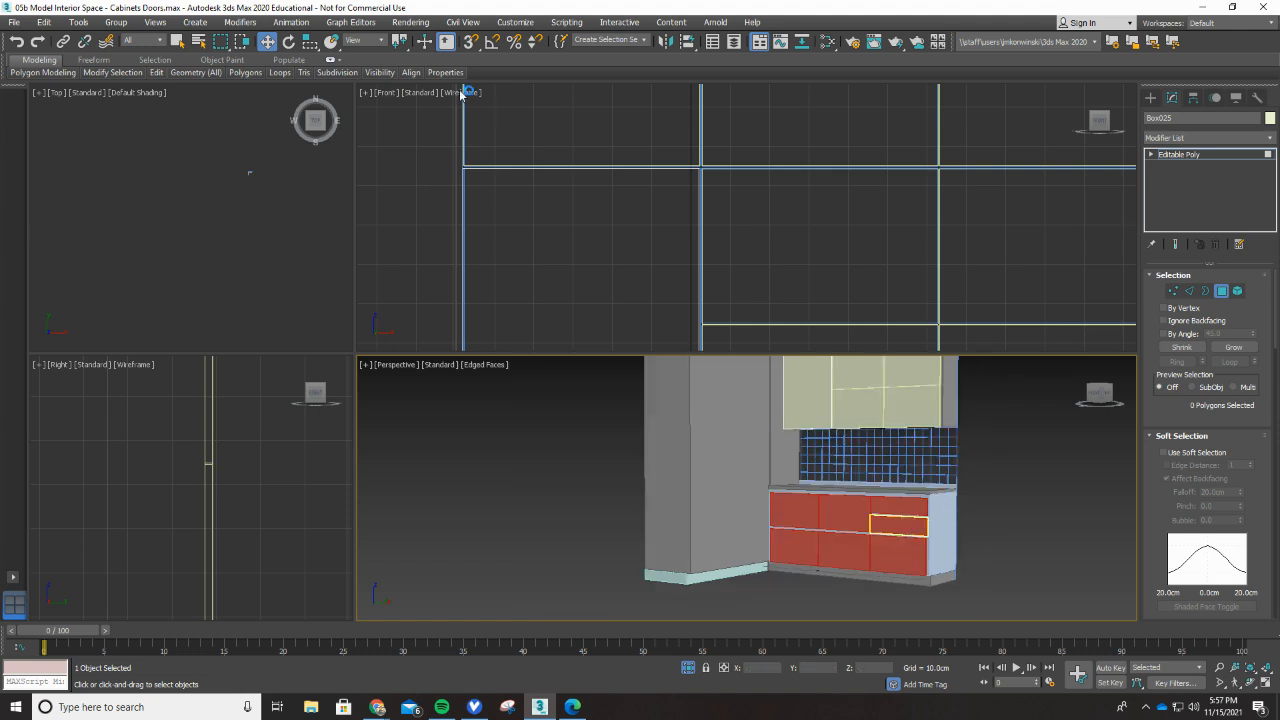